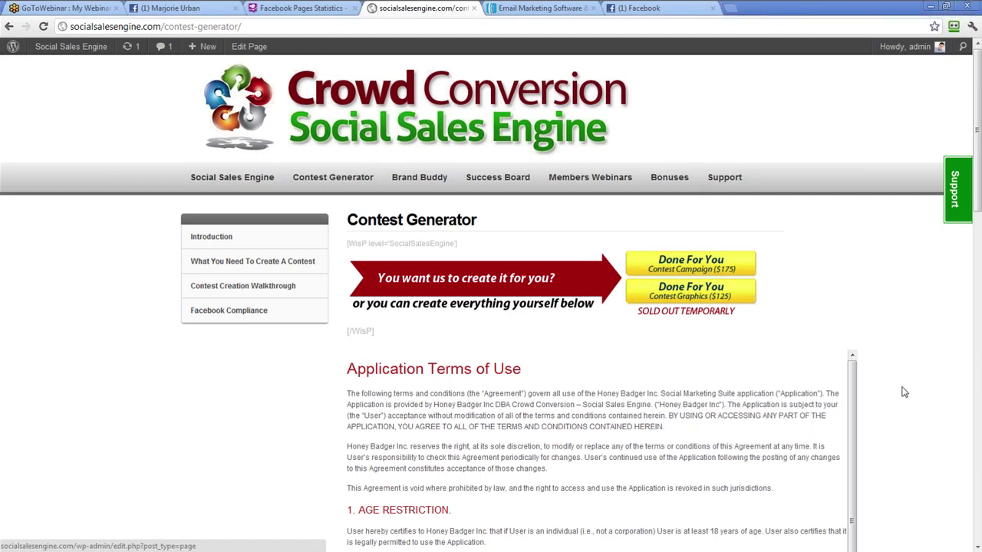
Accept and submit the Social Sales Engine Terms of Use, then go to the Facebook tab
scroll(904, 392, down, 1)
scroll(906, 395, down, 2)
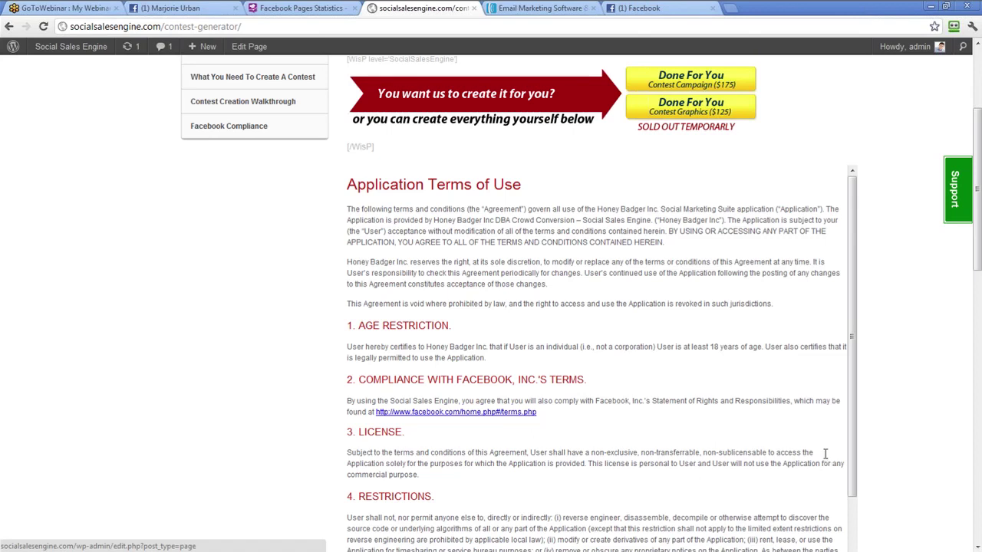
scroll(824, 459, down, 5)
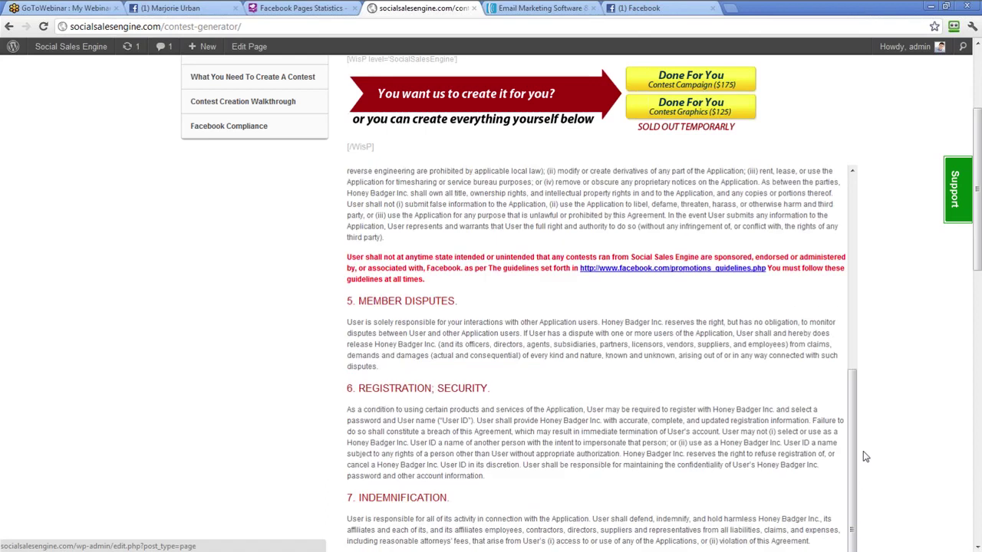
scroll(920, 443, down, 7)
click(383, 329)
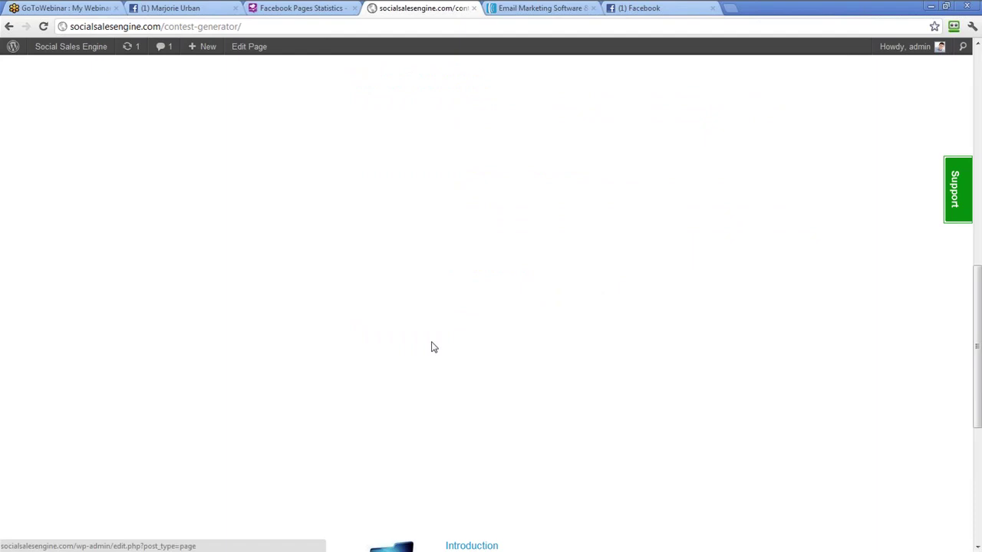
click(667, 7)
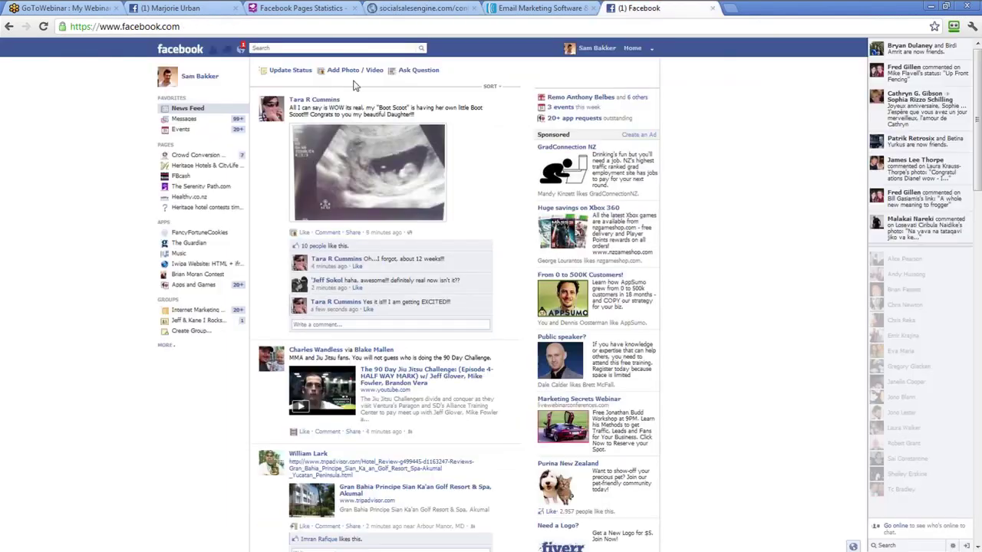
Search Facebook for 'for' and open the Fortune Cookies page
click(288, 47)
text(fort)
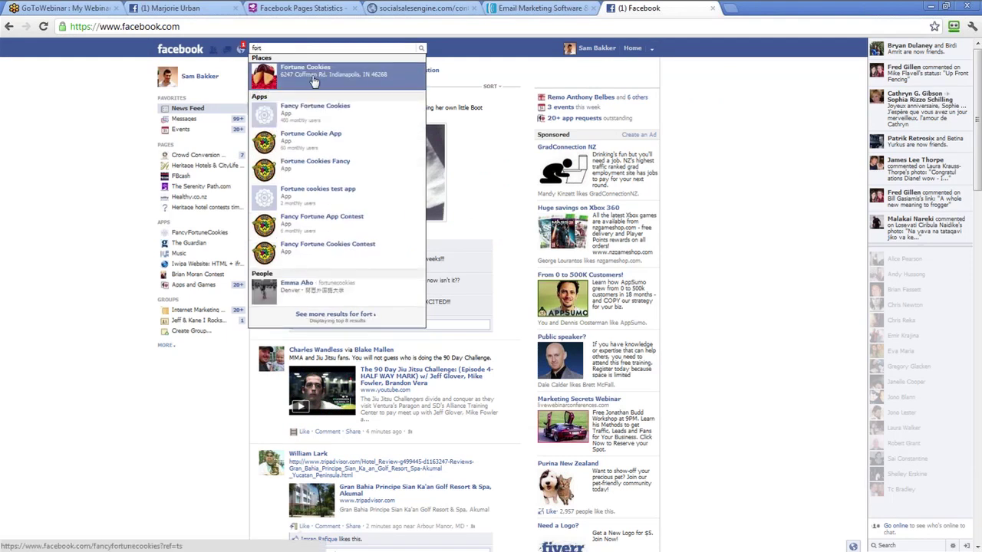
click(311, 77)
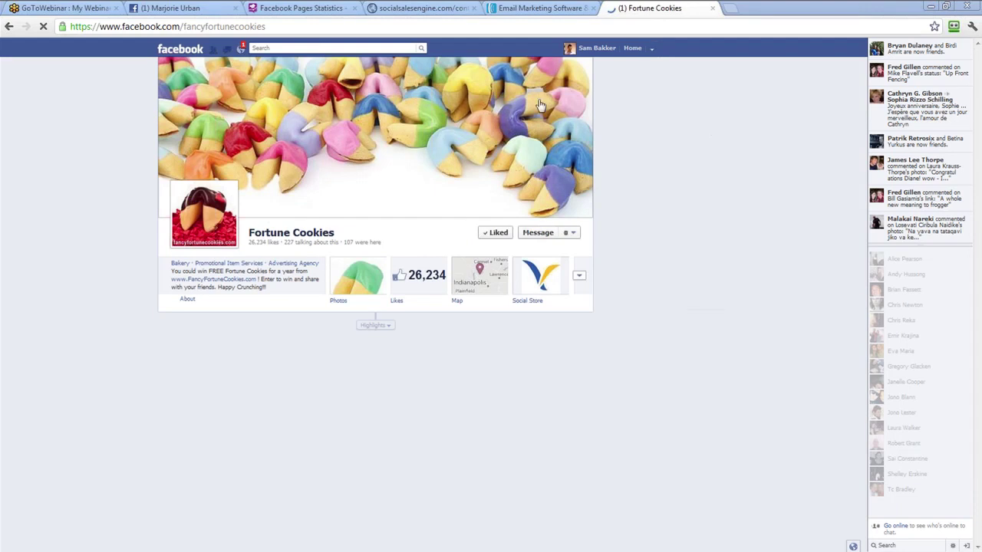
Open Facebook's home page in a new browser tab
key(ctrl+t)
text(f)
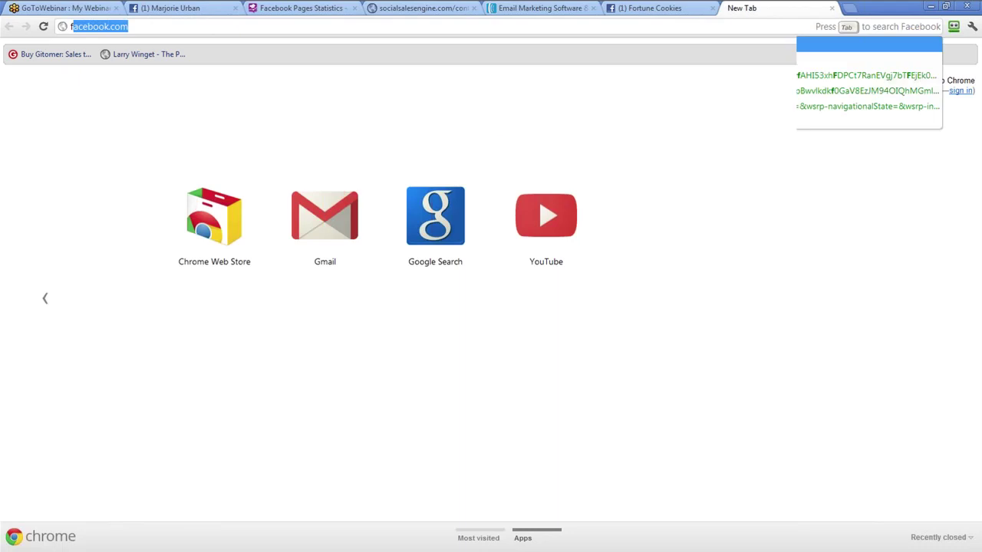
text(ace)
key(Return)
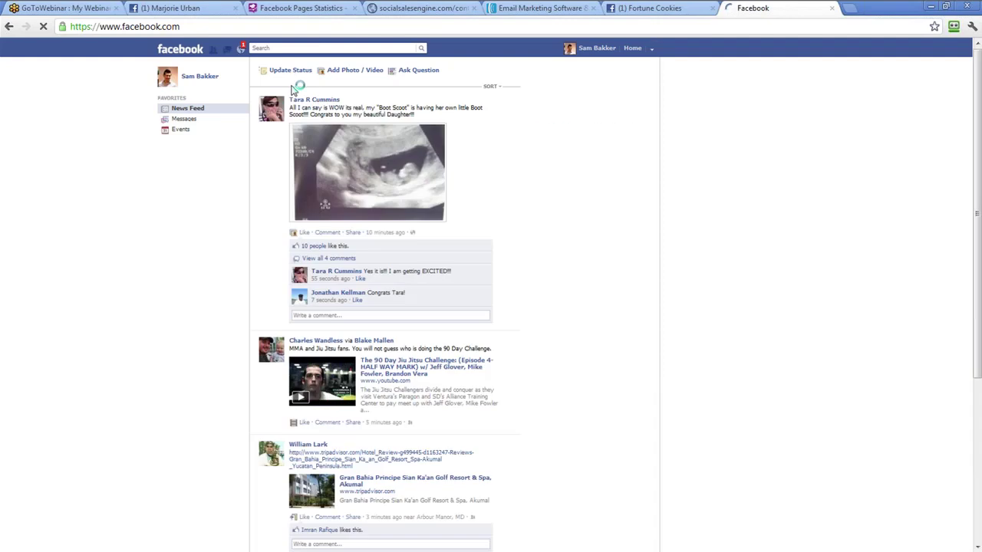
Search for 'fortune cookie' filtered to Pages, then return to the Facebook home page
click(285, 47)
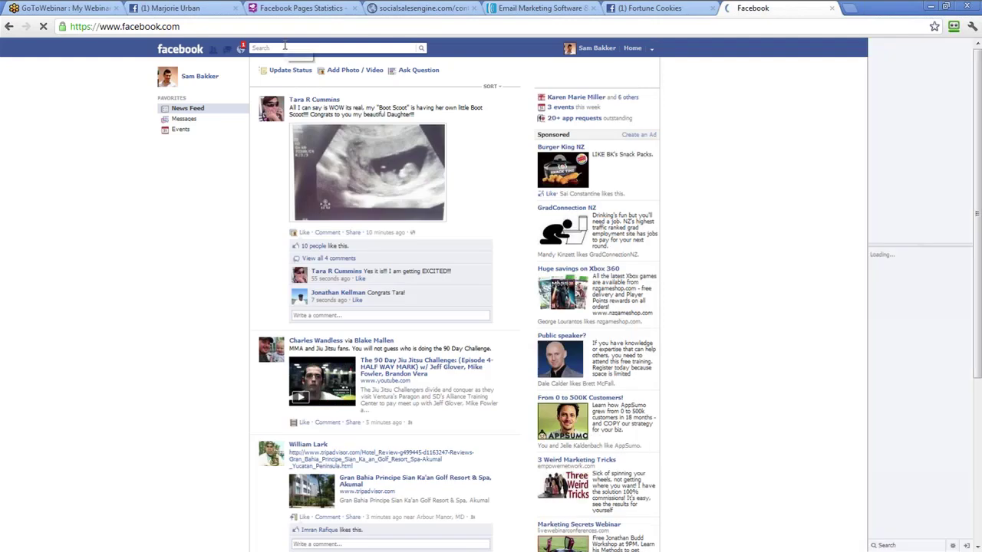
text(fortune cookie)
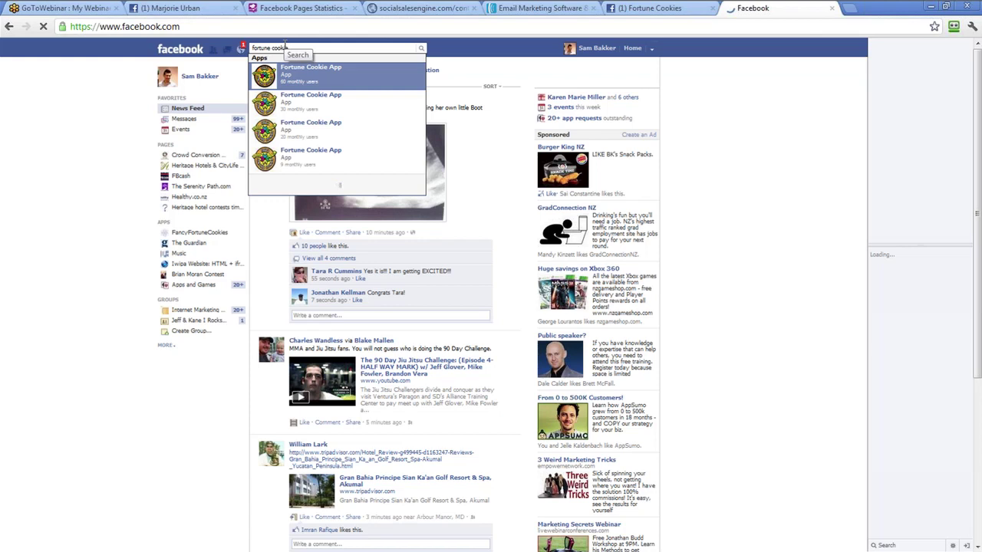
text( ex)
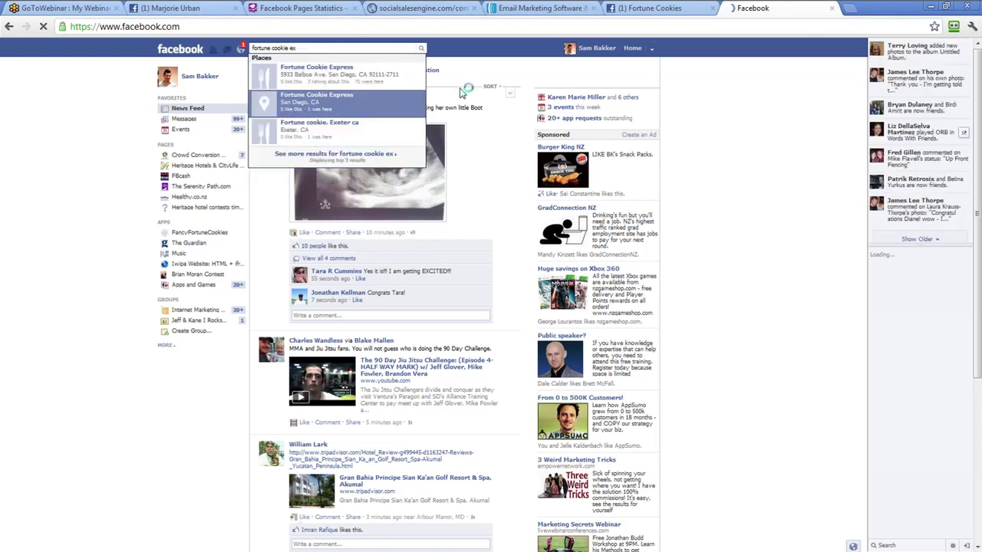
key(BackSpace)
key(BackSpace)
key(BackSpace)
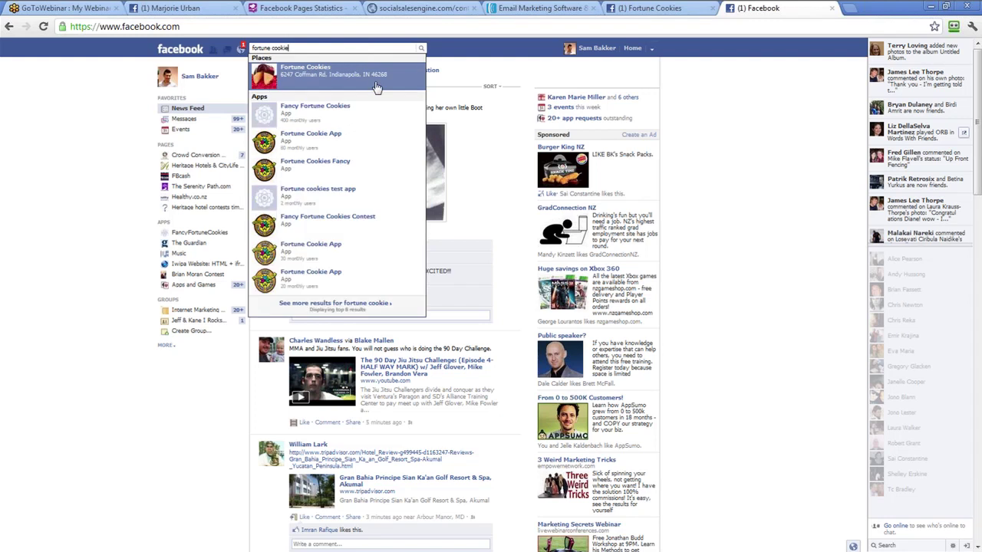
click(343, 306)
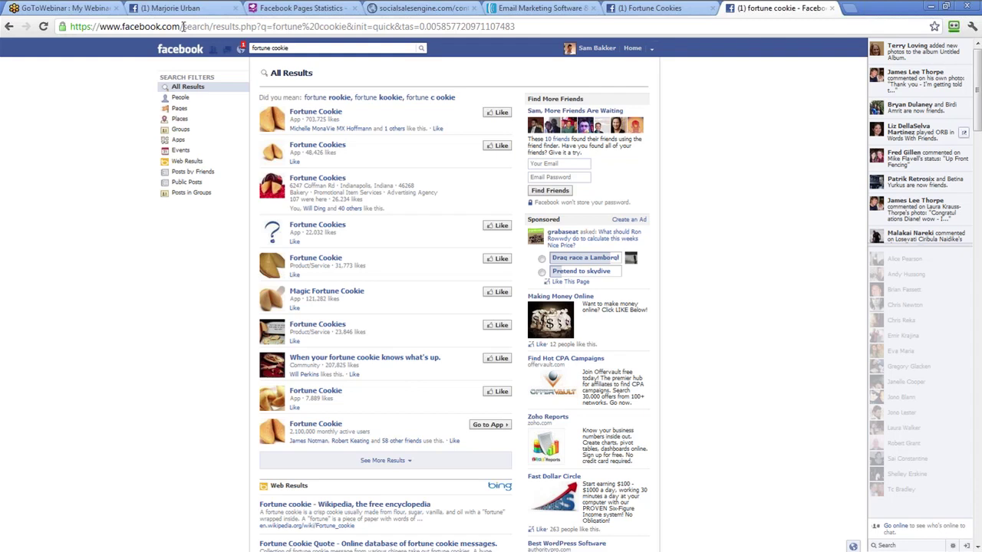
click(178, 108)
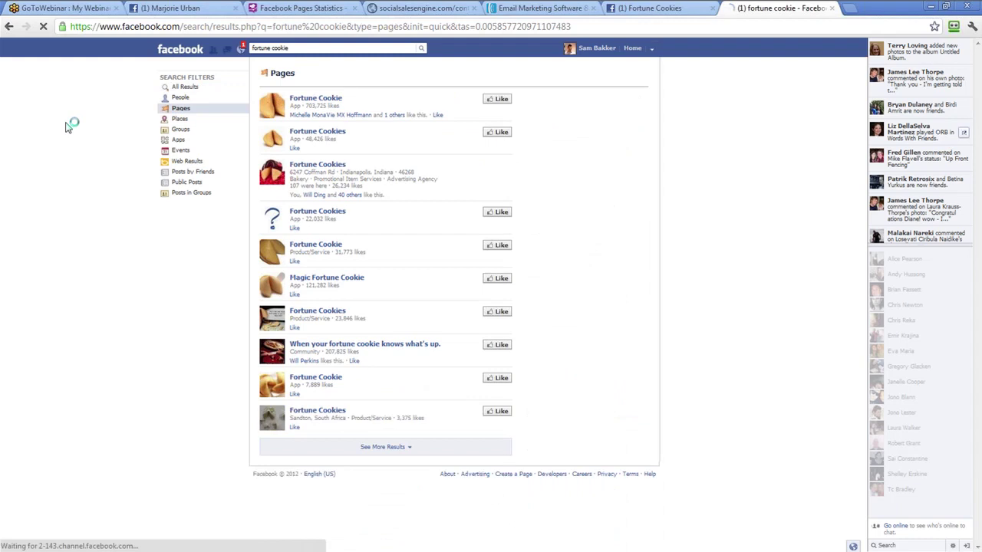
click(226, 33)
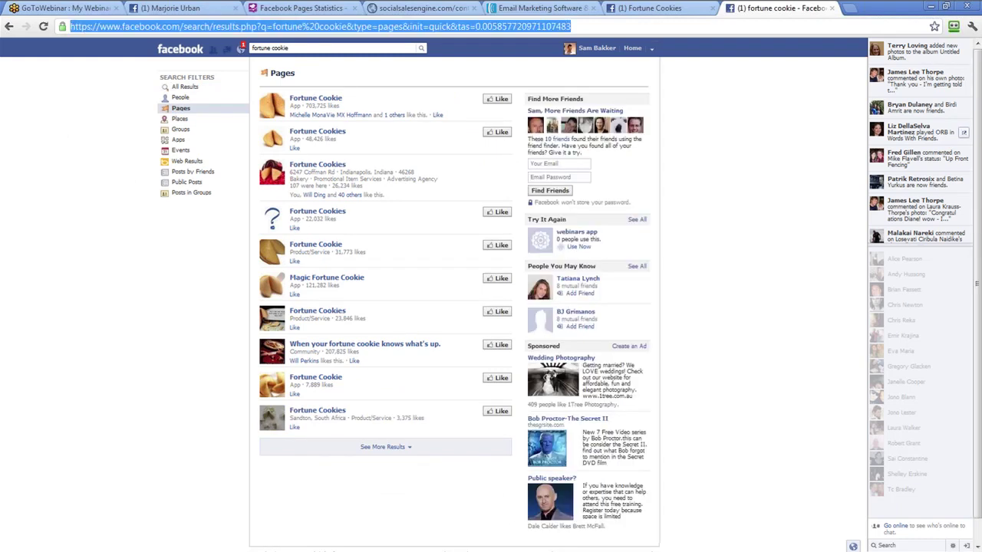
text(www.f)
key(Return)
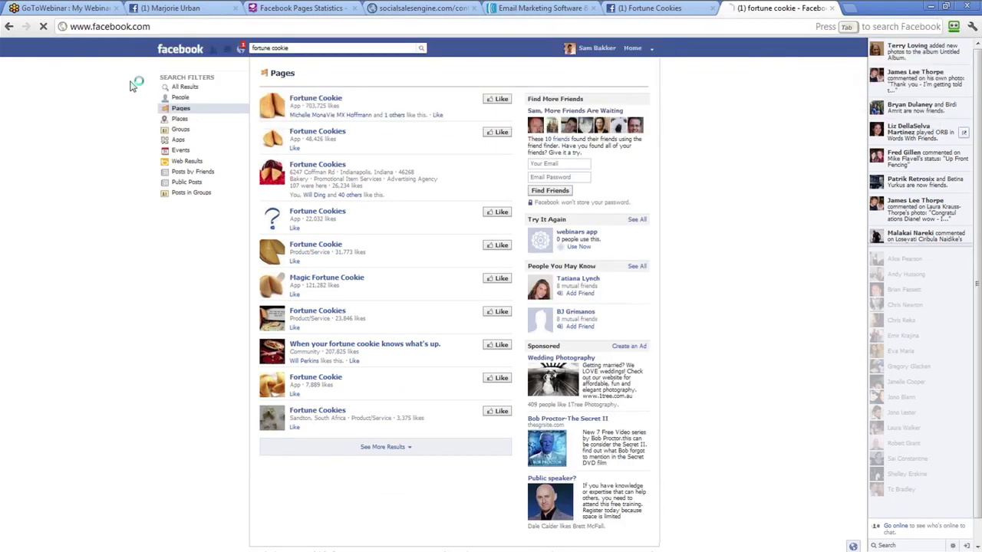
Go to facebook.com/pages and start a new Brand or Product page
click(198, 25)
text(/pages)
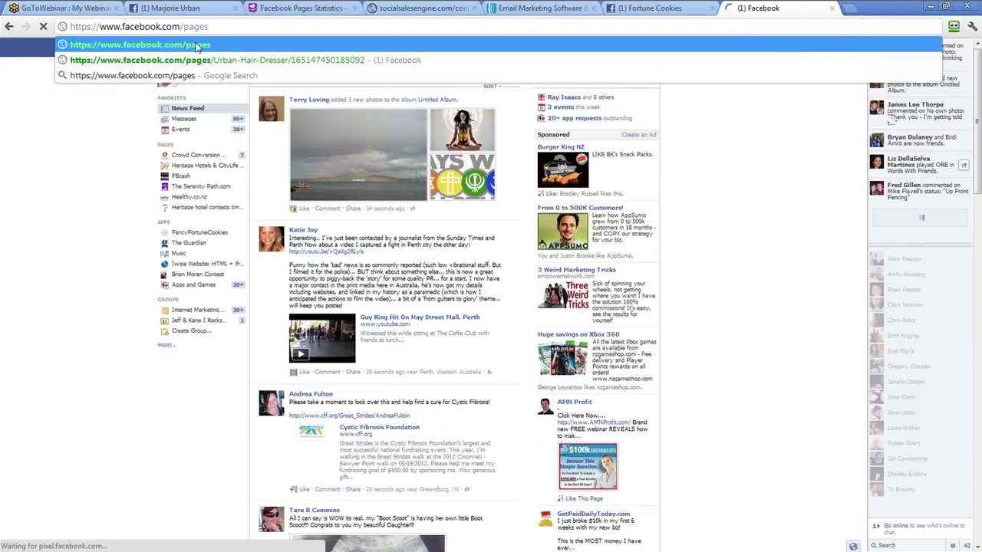
key(Return)
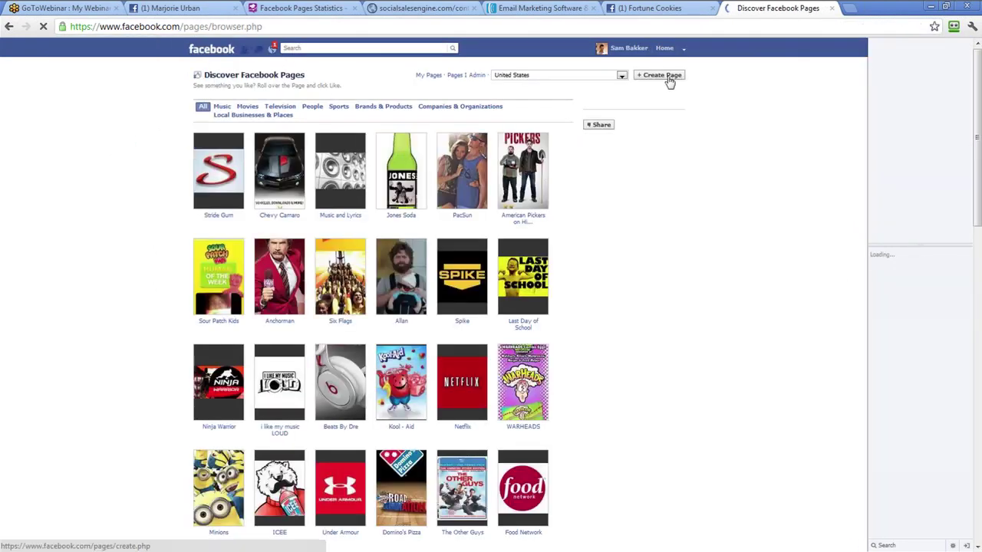
click(664, 75)
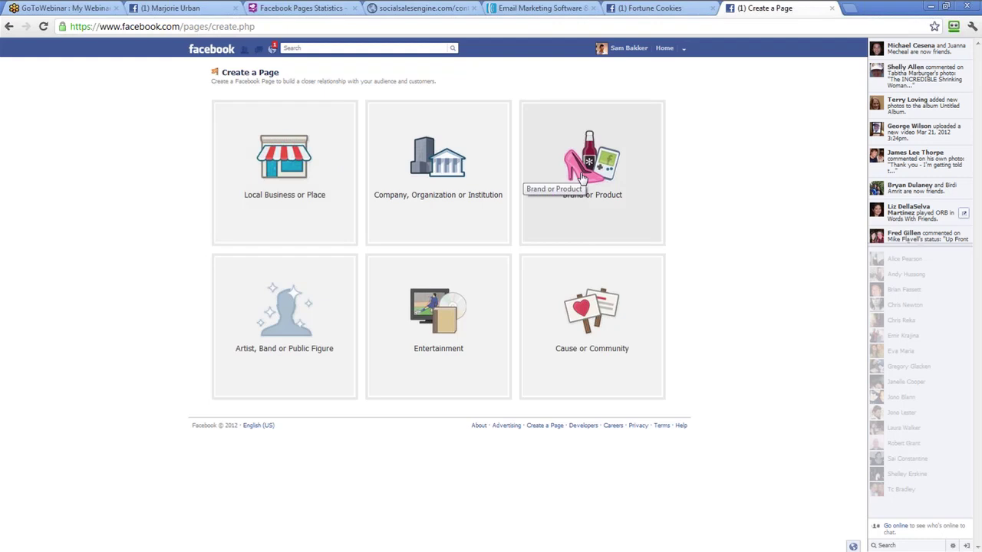
click(623, 186)
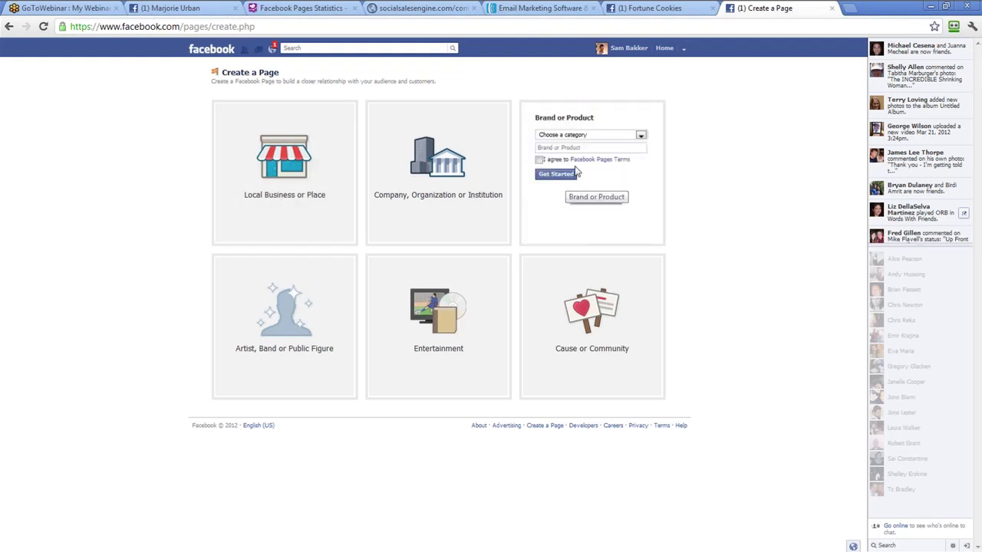
Set the category to Website, name it 'Fortune Cookies Example', agree, and get started
click(586, 136)
scroll(580, 177, down, 3)
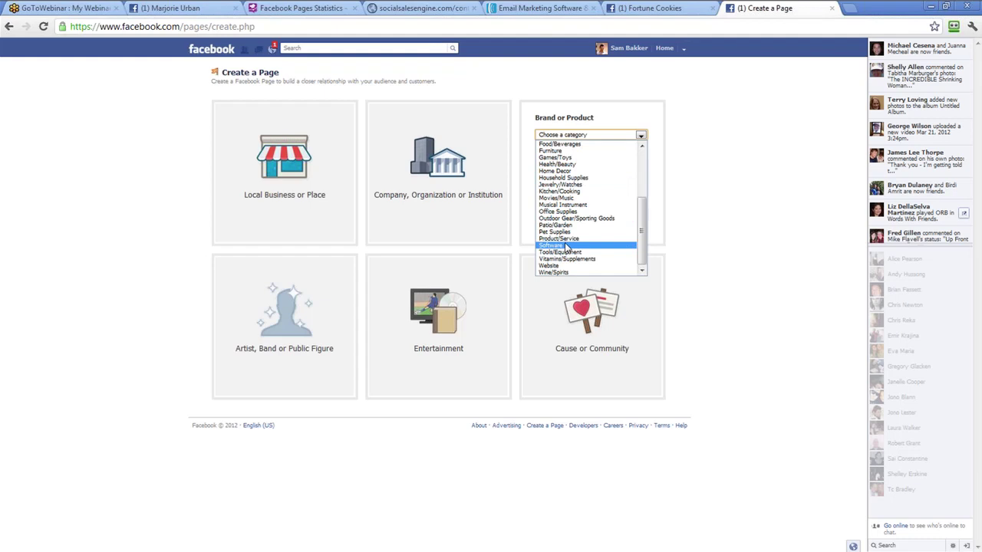
click(570, 265)
click(569, 146)
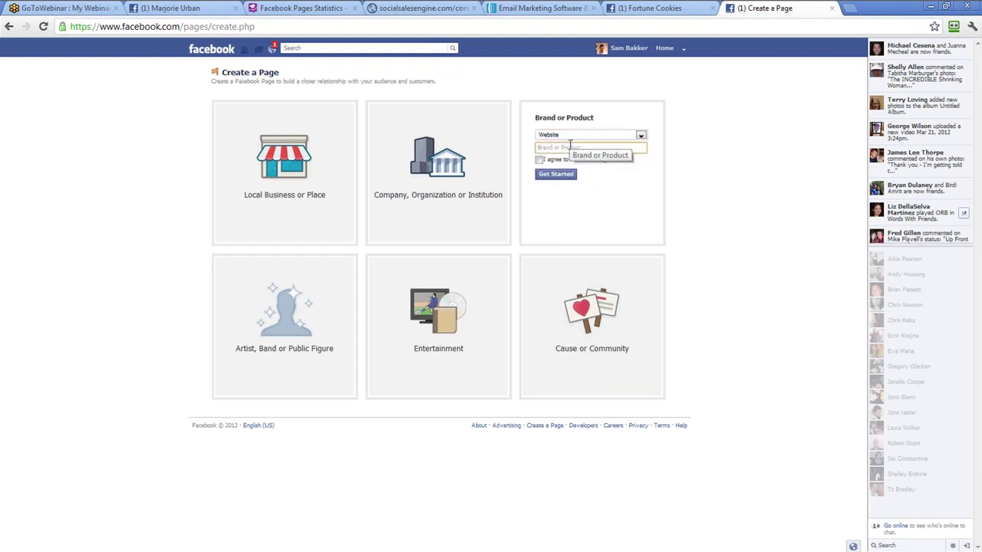
text(Fortune Cookies Example)
click(539, 160)
click(549, 177)
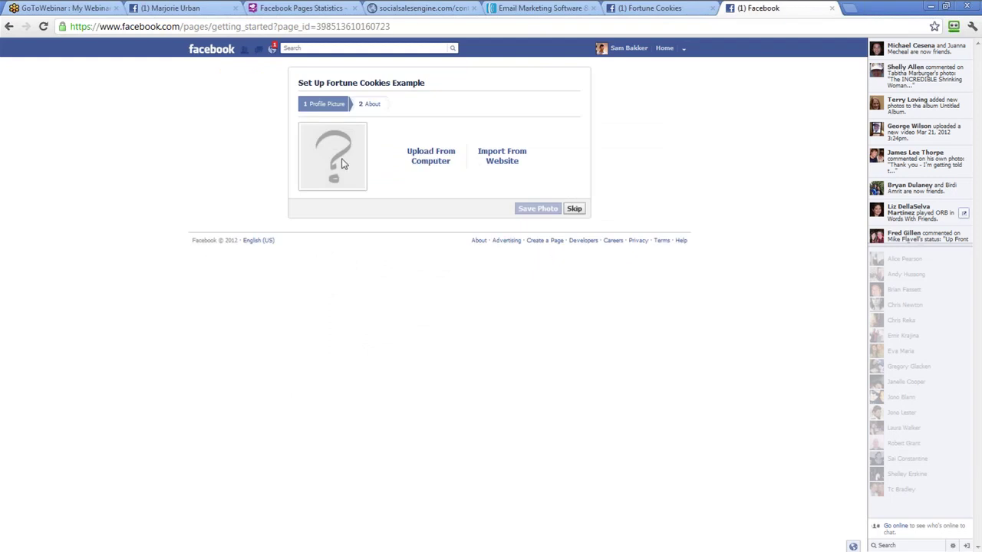
Try uploading the Desktop fortune logo as profile picture, then skip the Profile Picture step
click(431, 155)
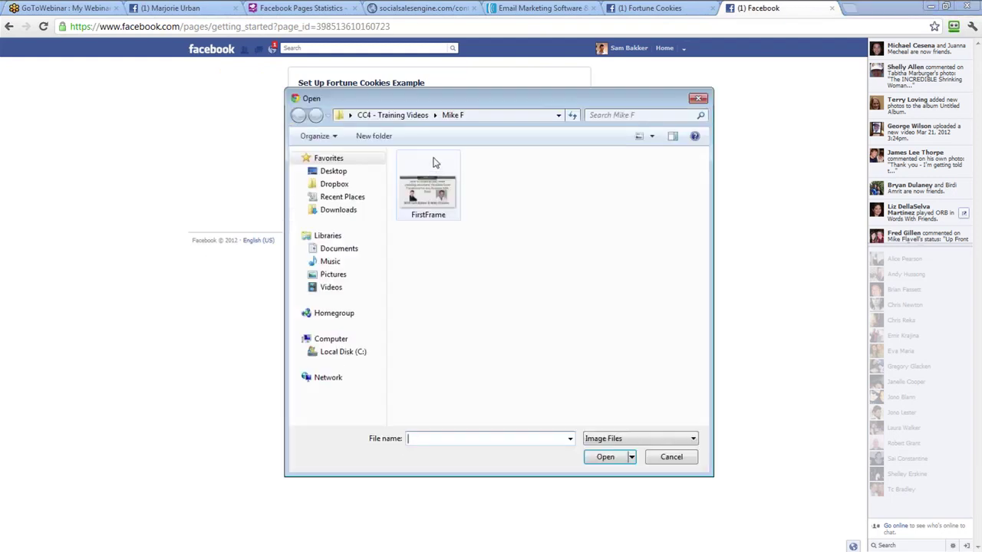
click(339, 174)
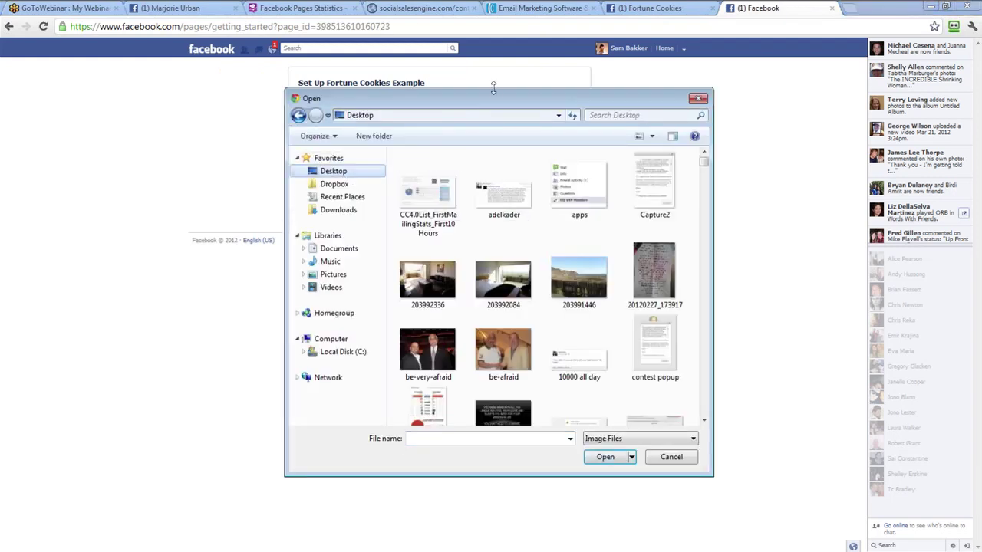
drag(477, 104, 277, 72)
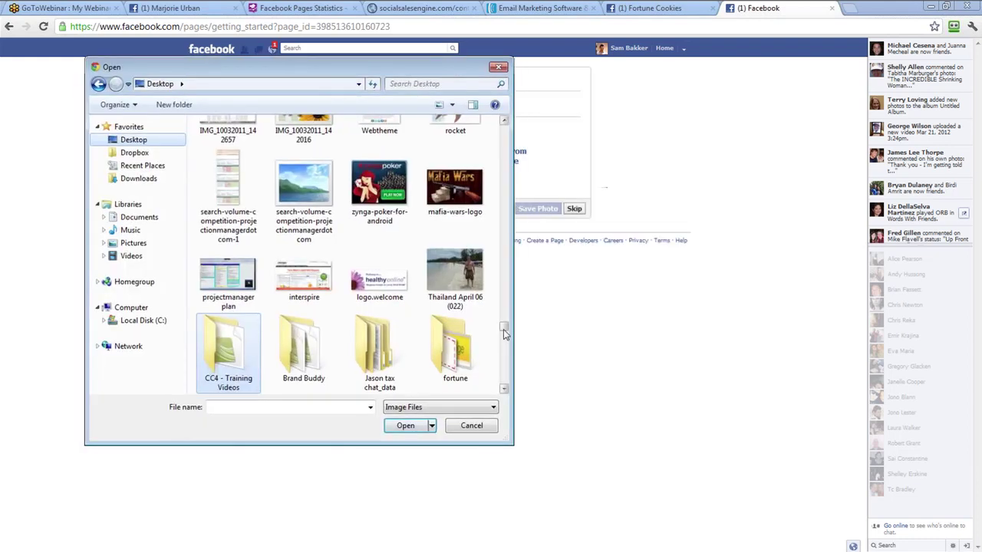
scroll(322, 369, up, 15)
double_click(321, 386)
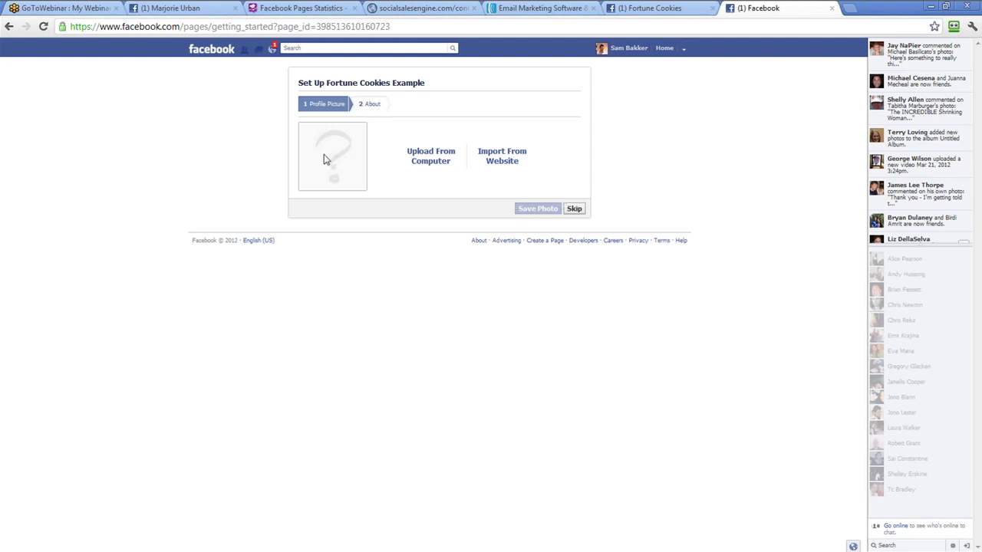
click(572, 214)
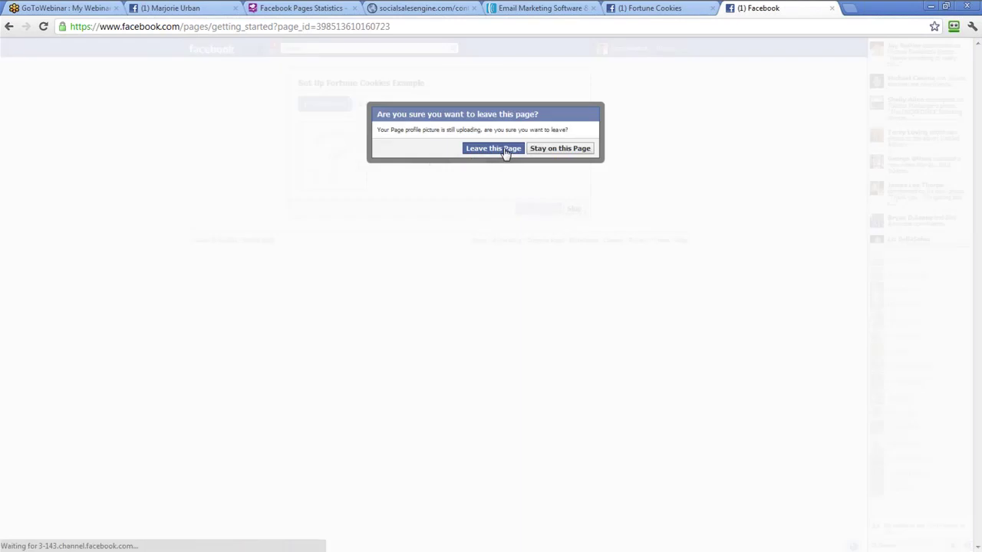
click(505, 151)
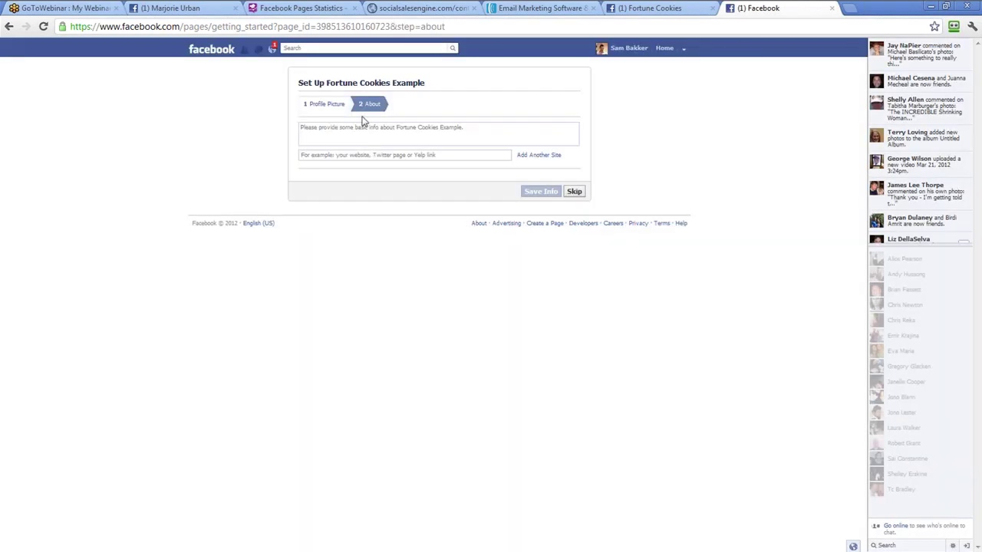
Save the page's About info as 'Fortune Cookies' with website fancyfortunecookies.com
click(475, 138)
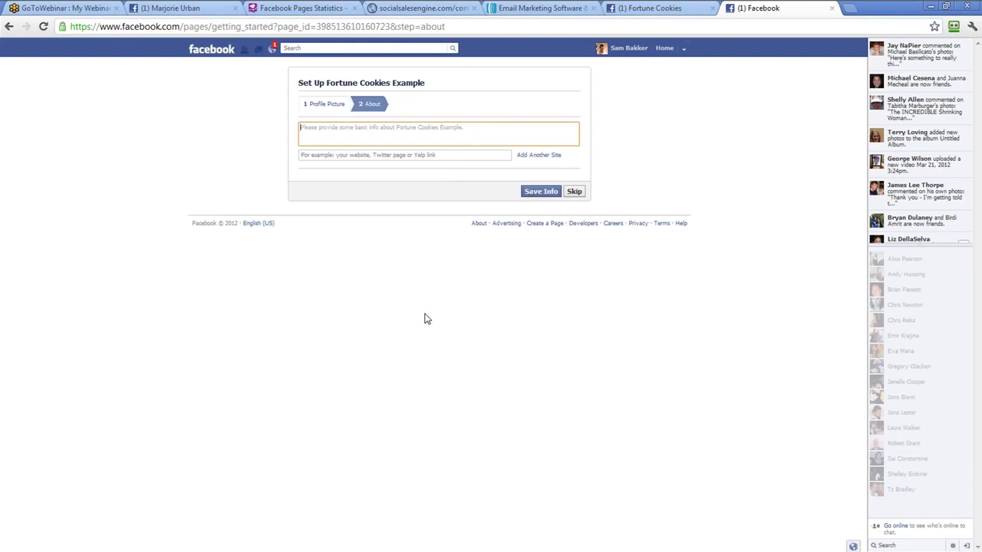
text(Fortune Cook)
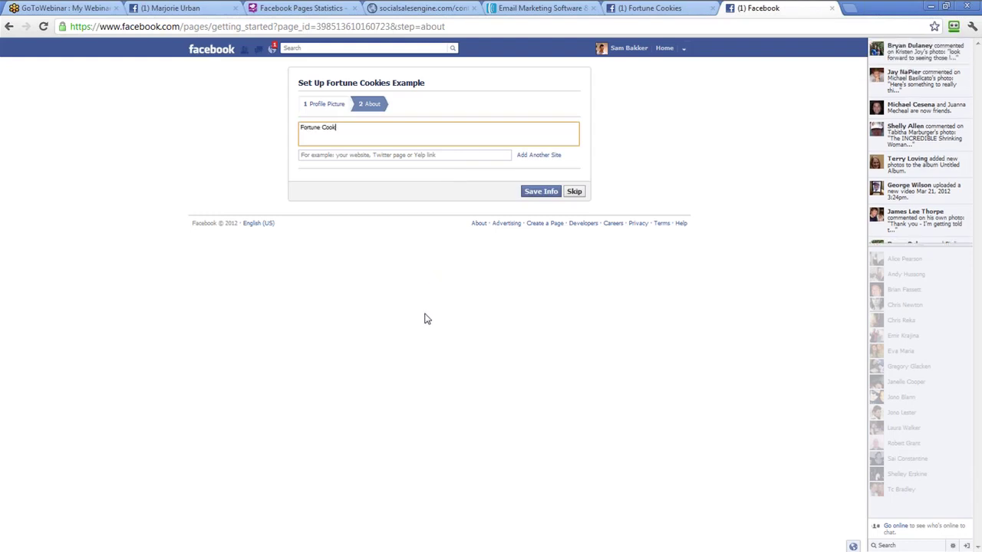
text(ies)
click(430, 155)
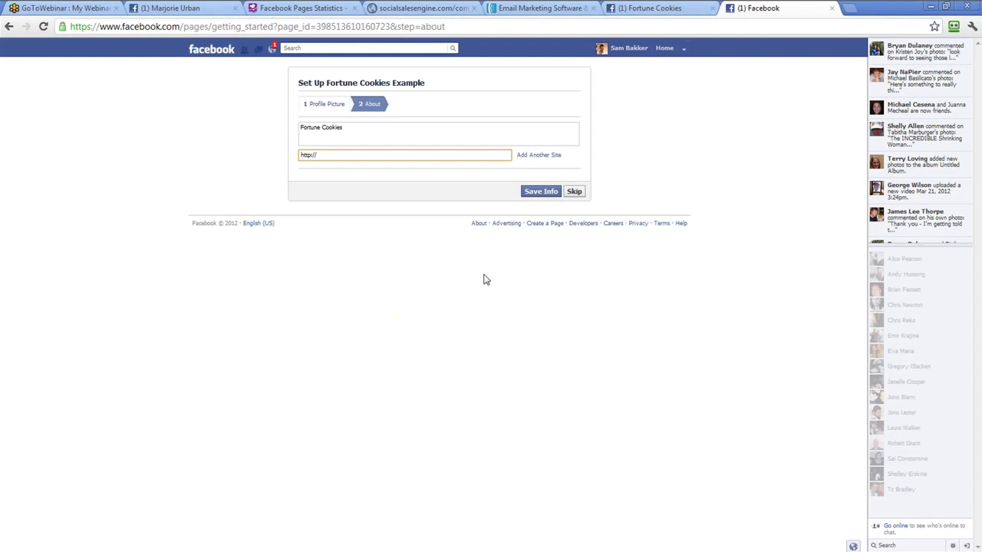
click(575, 191)
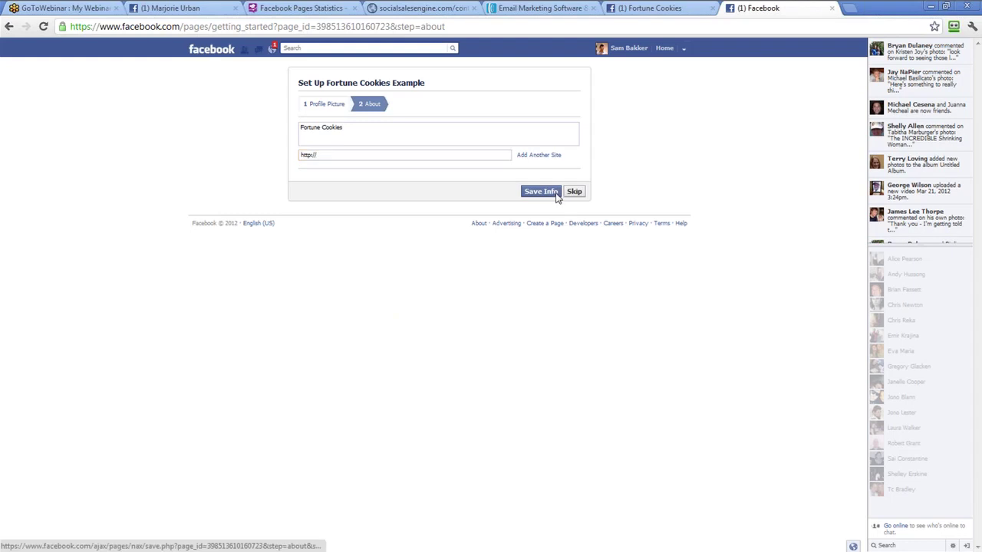
click(408, 175)
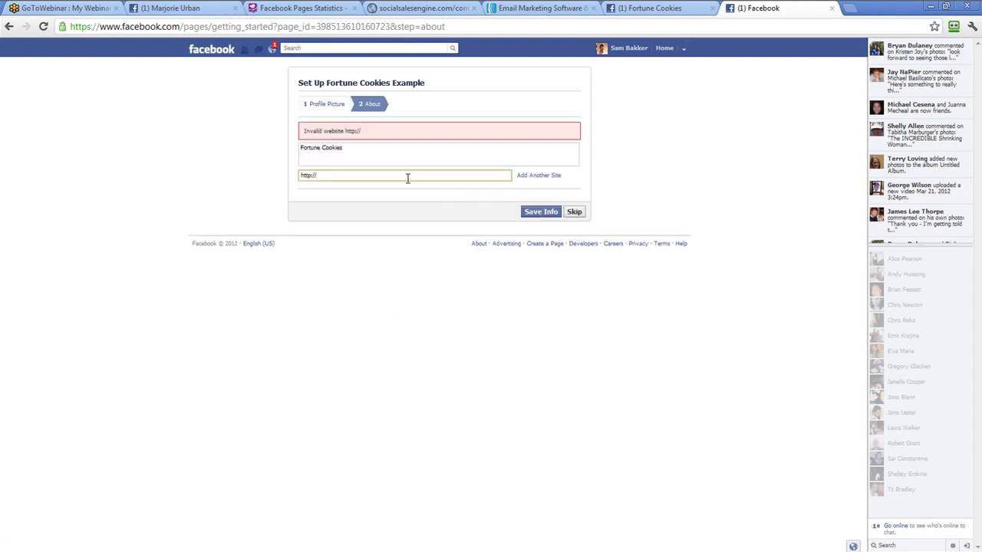
text(fancyfo)
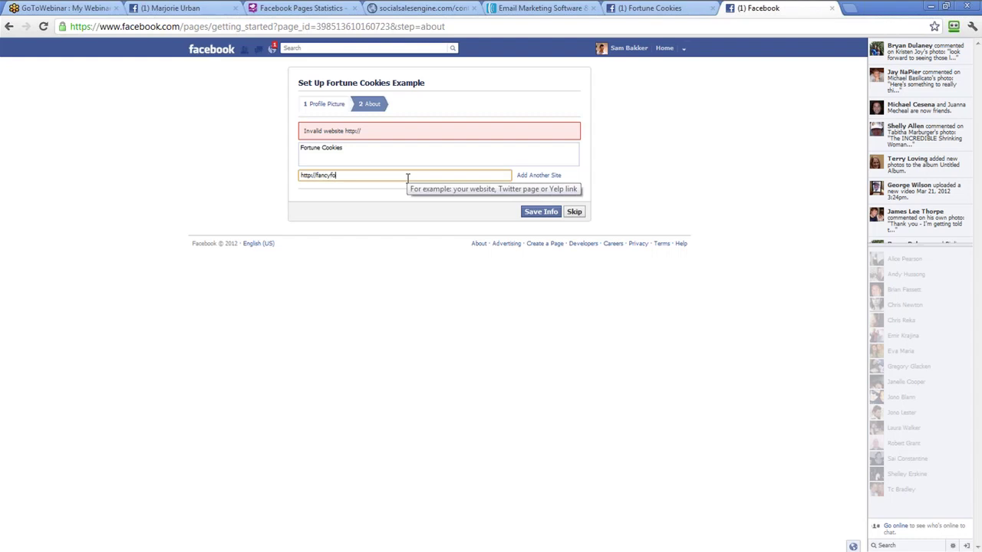
text(rtunecookies.com)
click(550, 214)
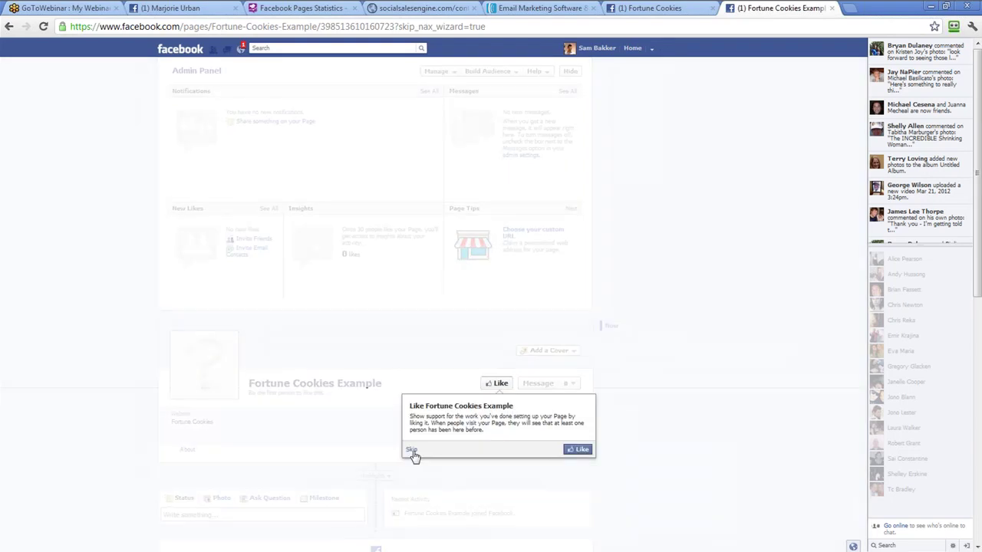
Dismiss the Like prompt and welcome tips, collapse the Admin Panel, and return to socialsalesengine
click(412, 453)
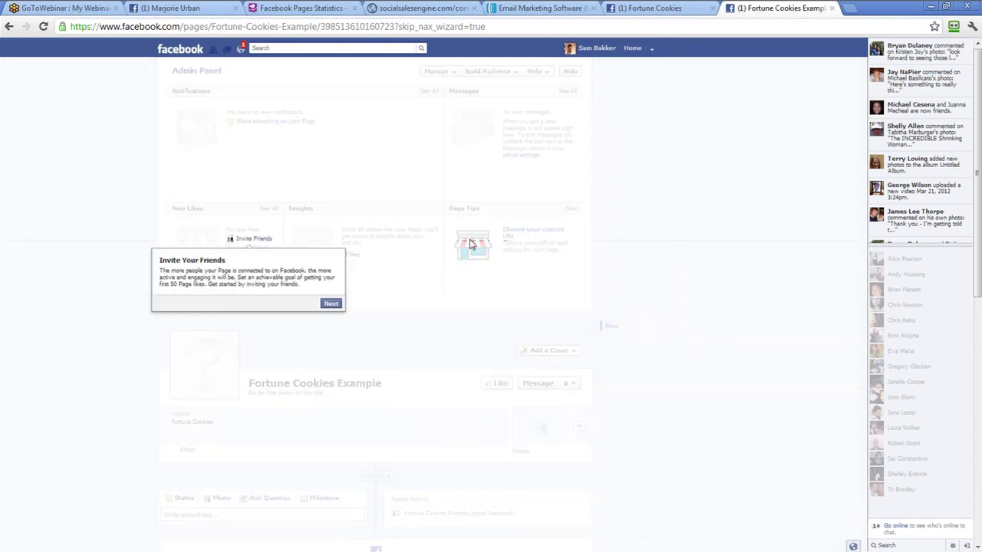
click(326, 302)
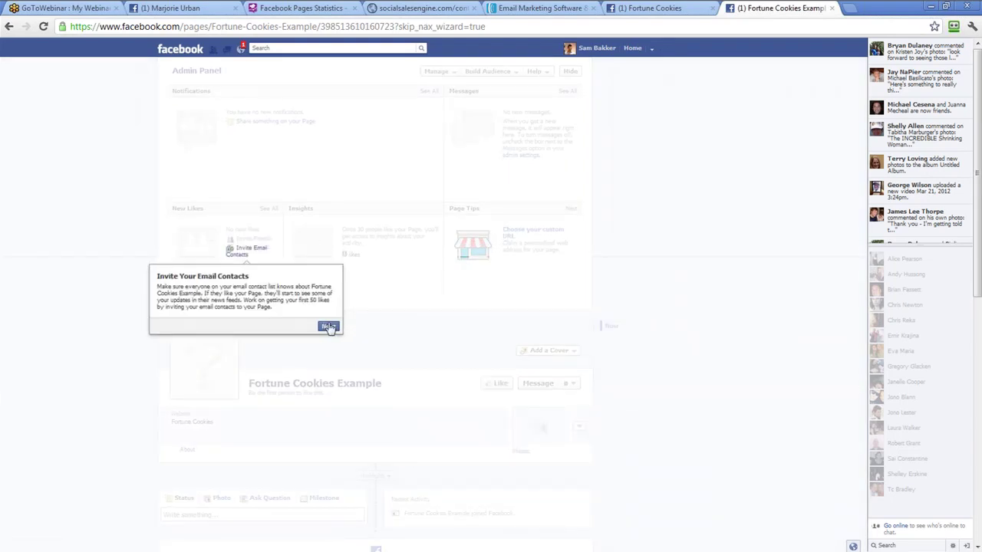
click(327, 328)
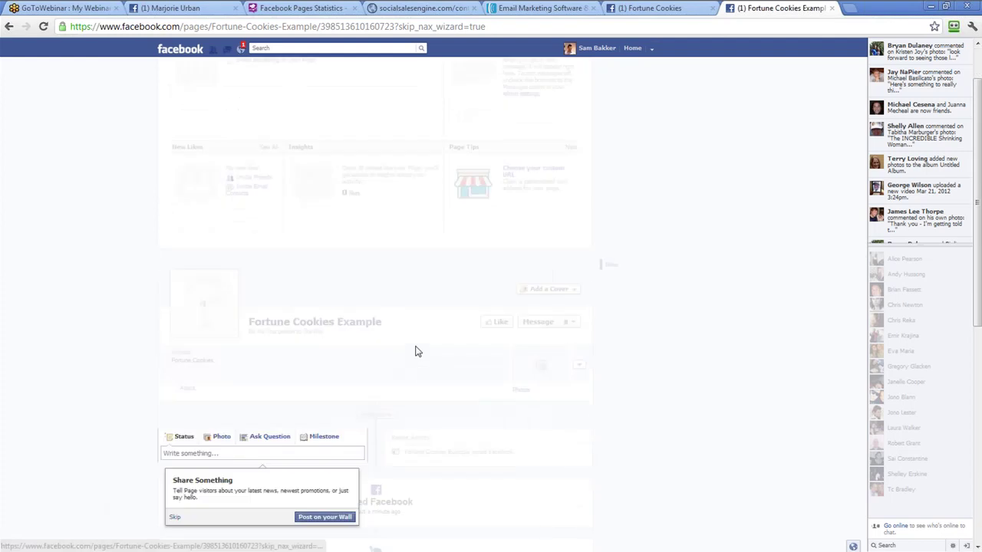
click(173, 396)
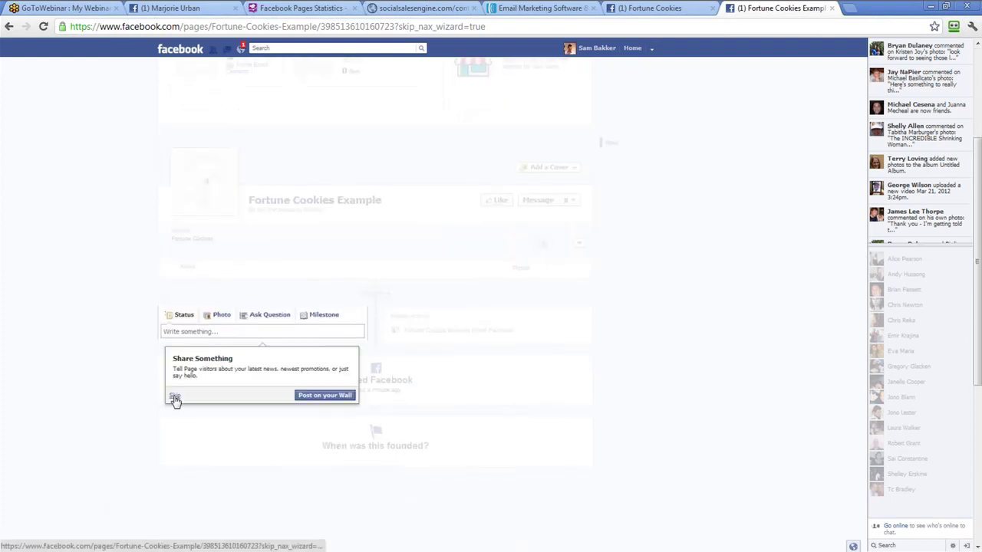
click(174, 396)
click(571, 70)
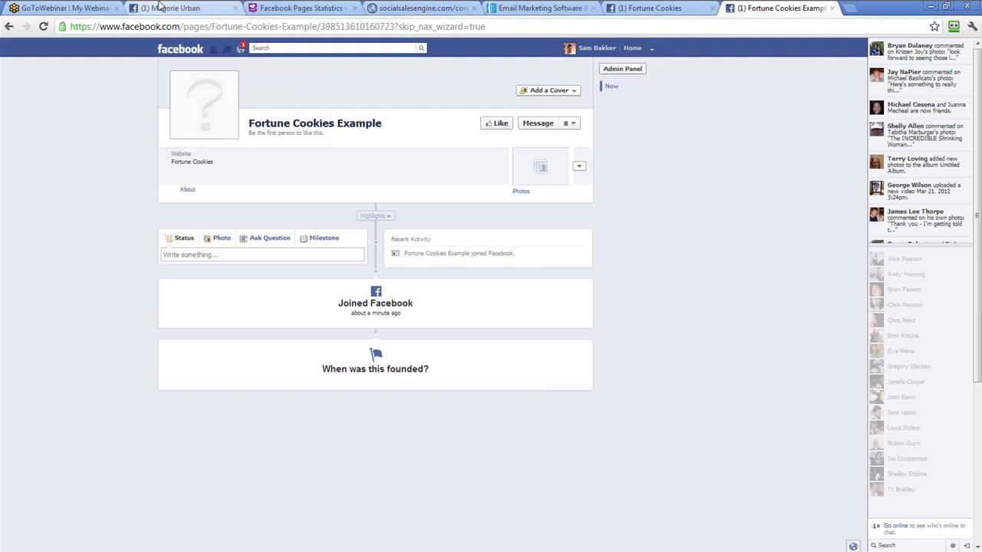
click(427, 8)
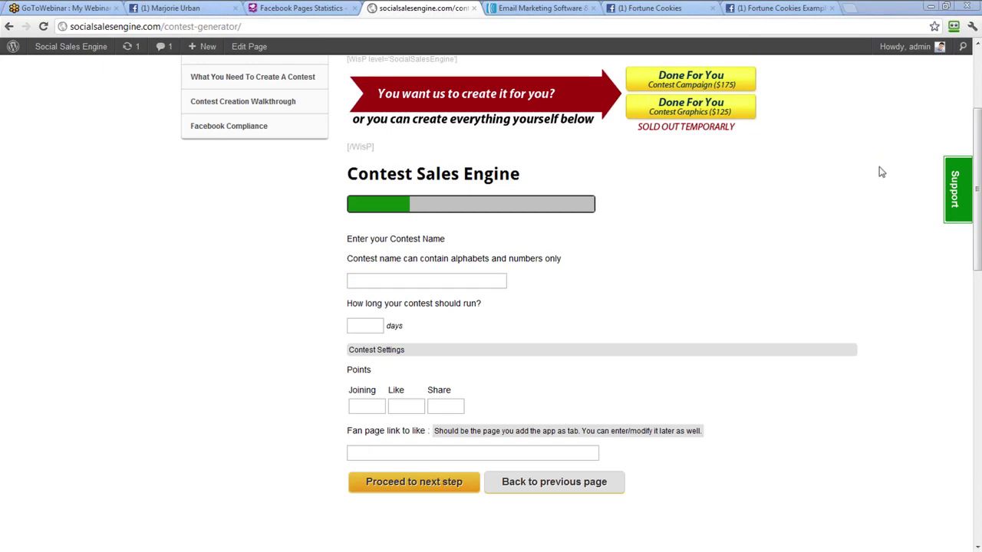
Name the contest 'Fancy Fortune Cookie Contest', 30 days, with Joining 10, Like 20, Share 30 points
click(381, 282)
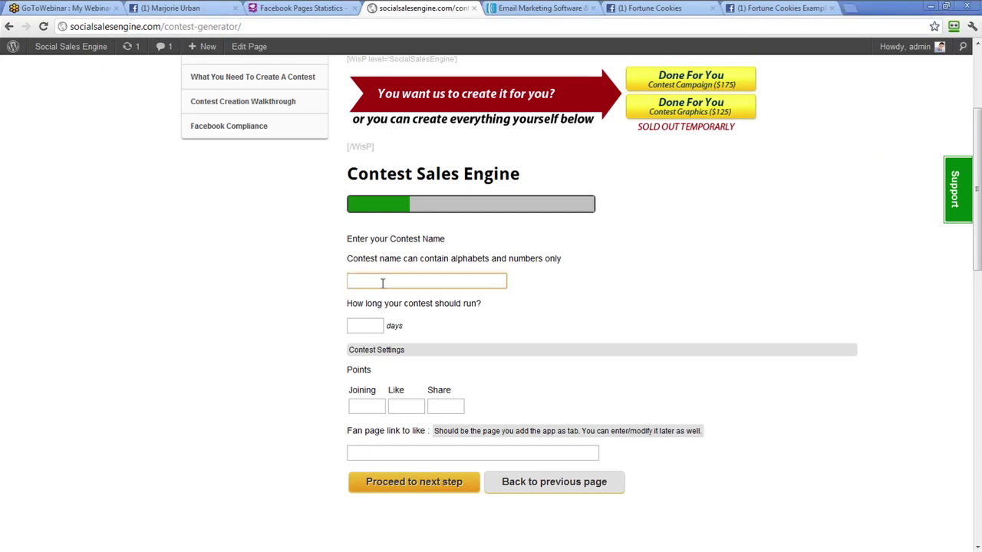
text(Fancy Fortune Cooki)
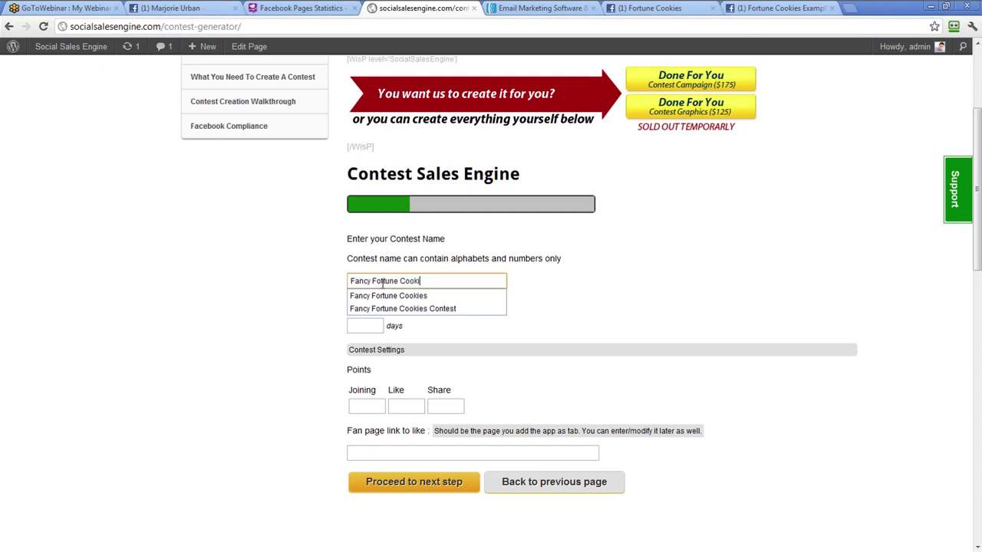
text(e Contest)
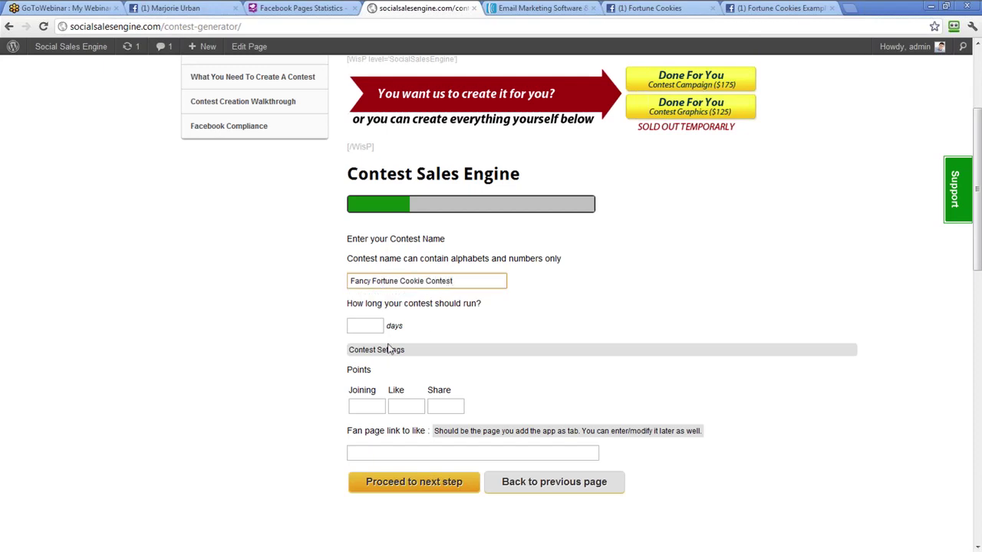
click(367, 325)
text(30)
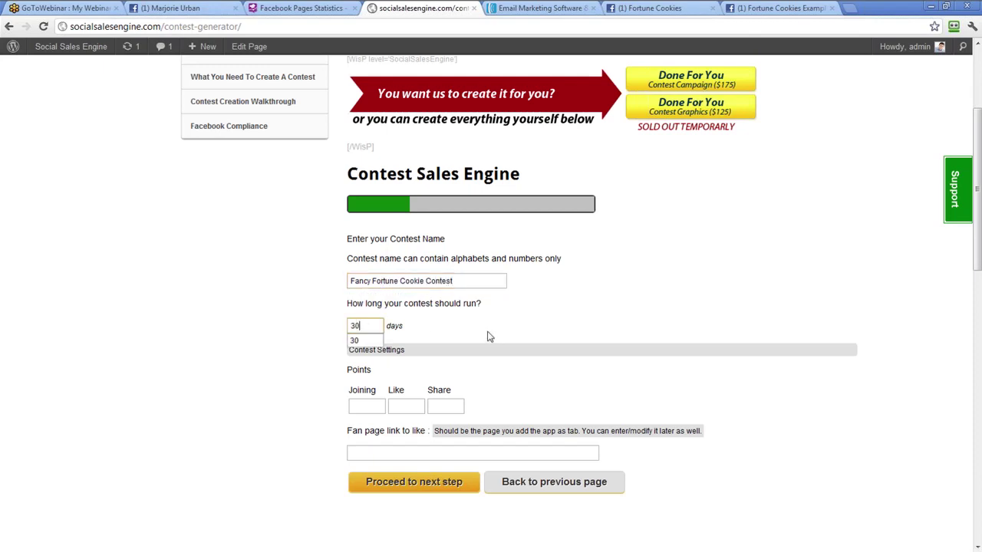
key(Tab)
text(10)
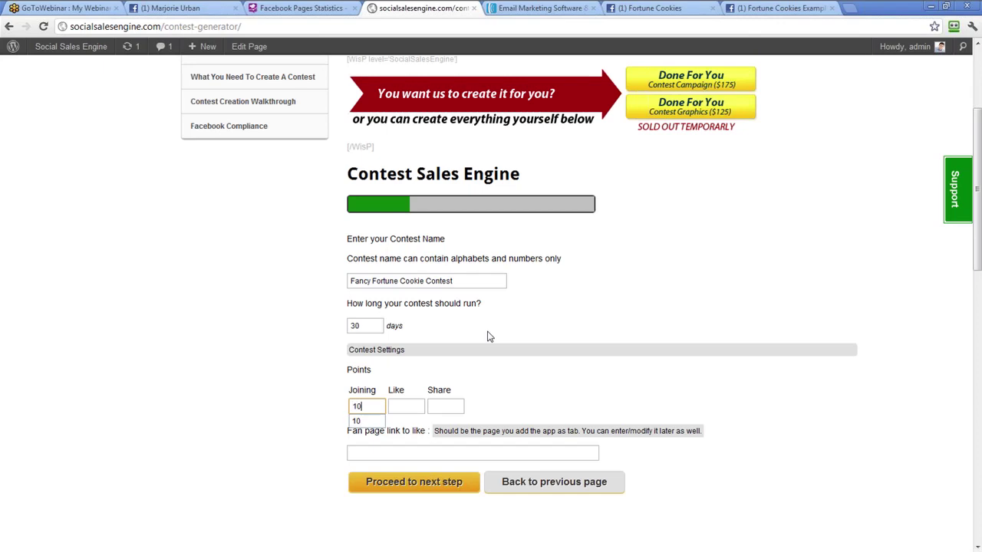
key(Tab)
text(20)
key(Tab)
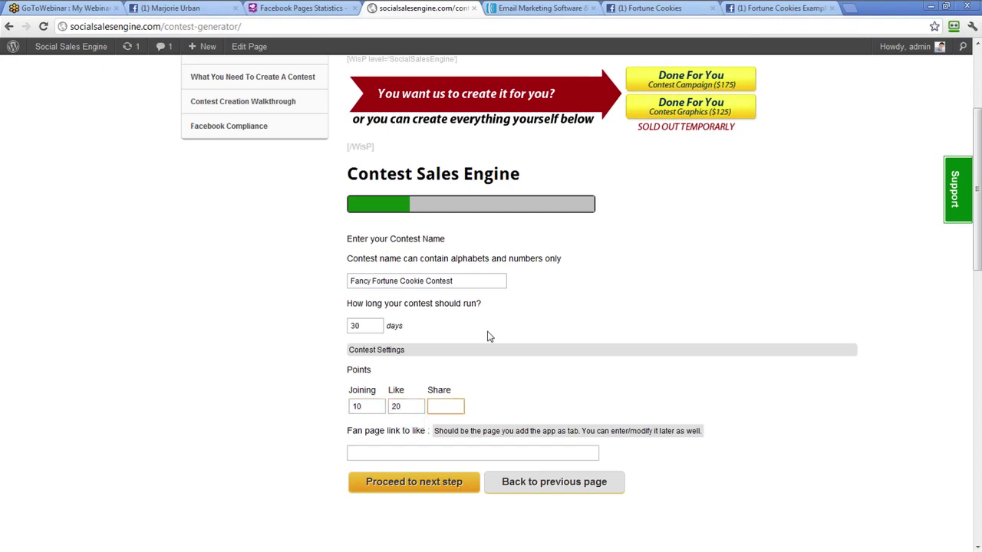
text(30)
key(Tab)
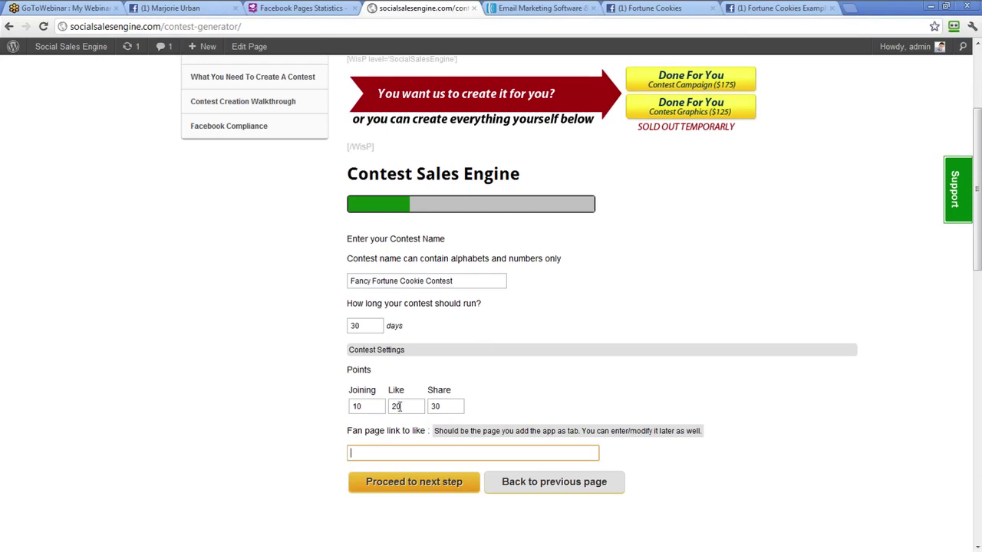
Copy the Fortune Cookies Example page URL into Fan page link and continue
click(775, 7)
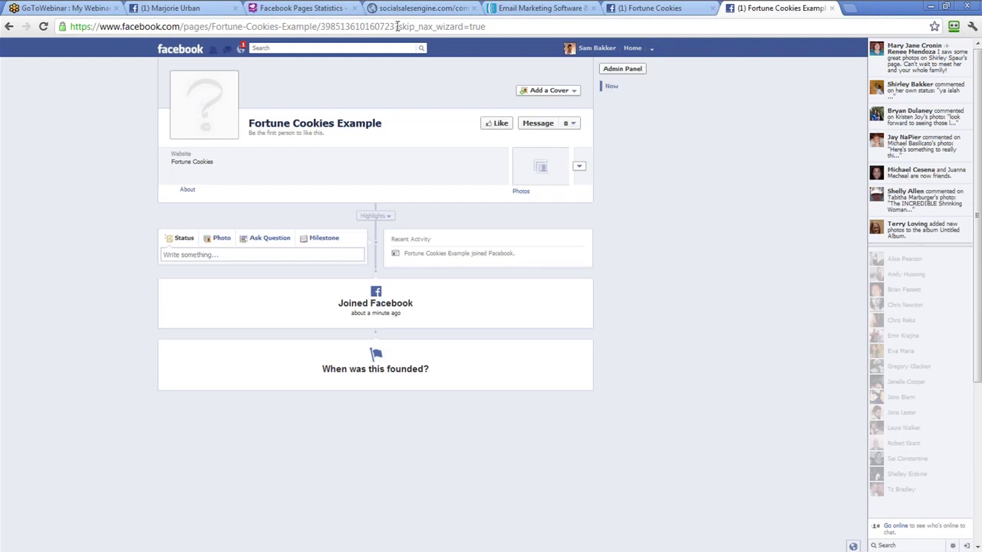
click(8, 26)
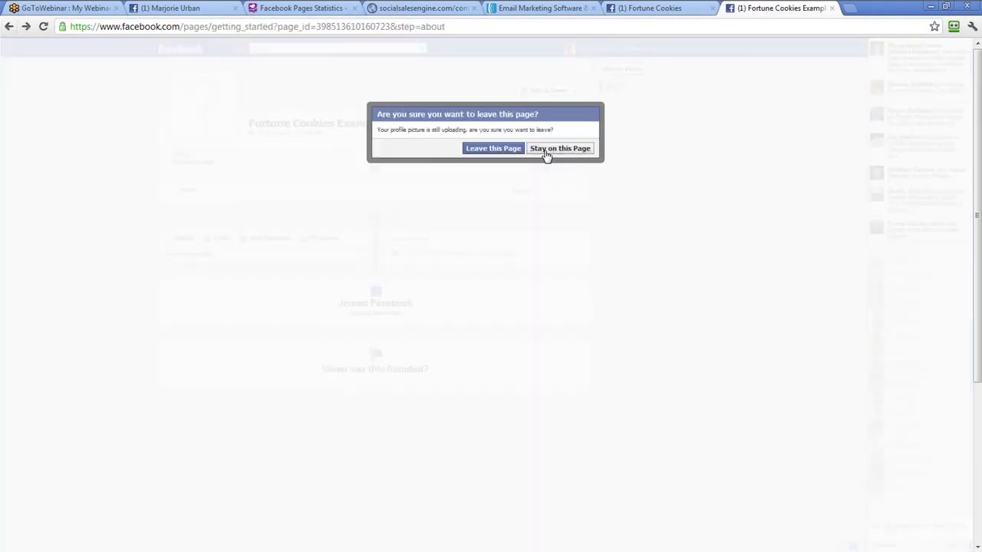
click(542, 149)
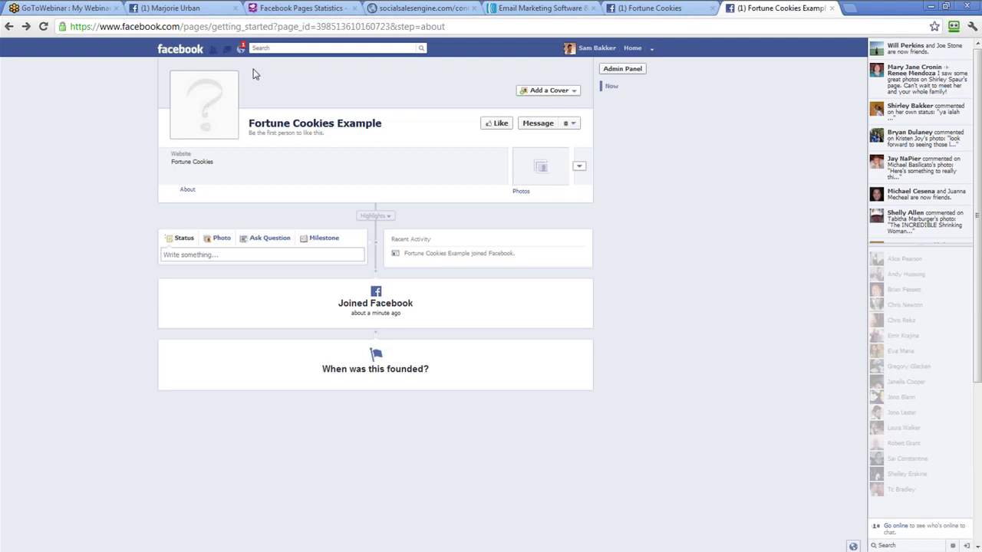
click(303, 125)
click(494, 148)
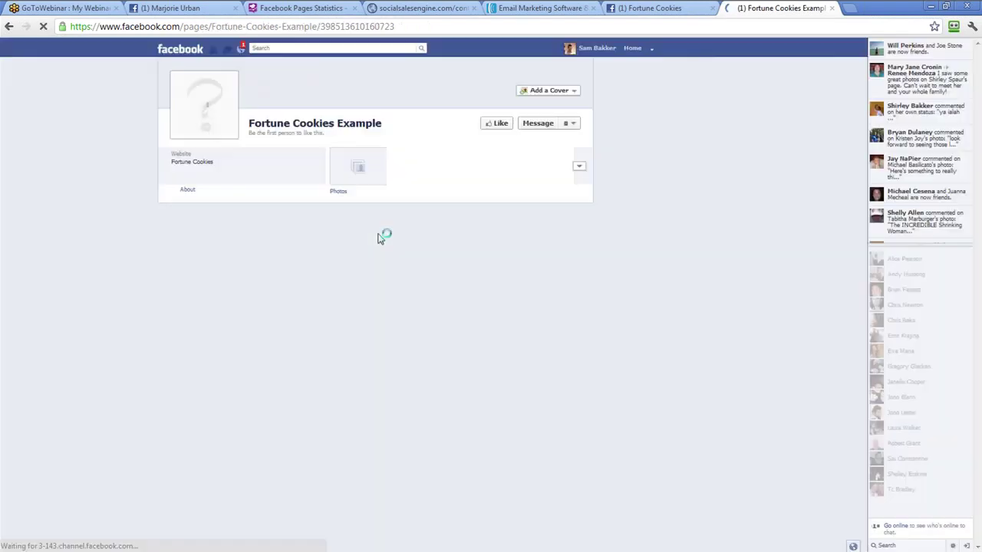
click(399, 26)
key(ctrl+c)
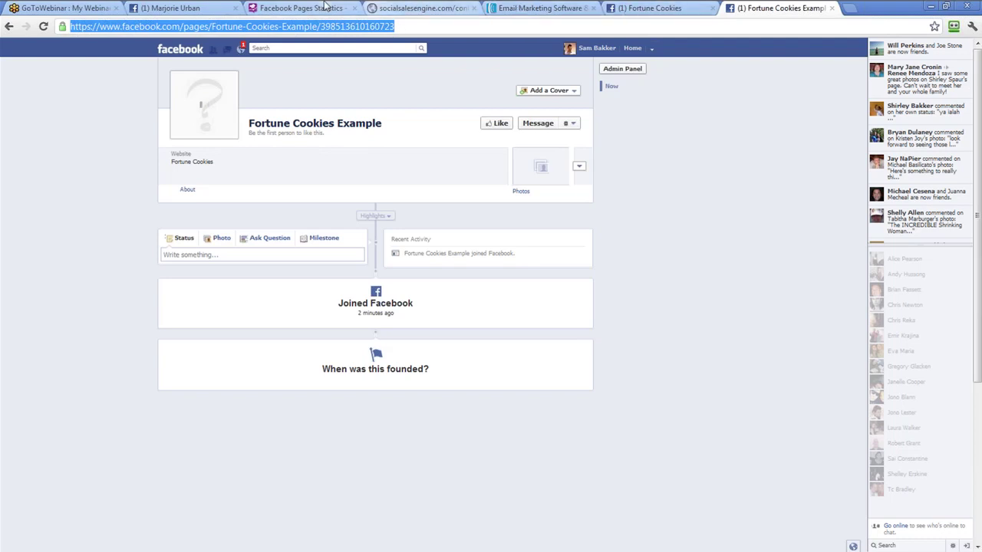
click(438, 7)
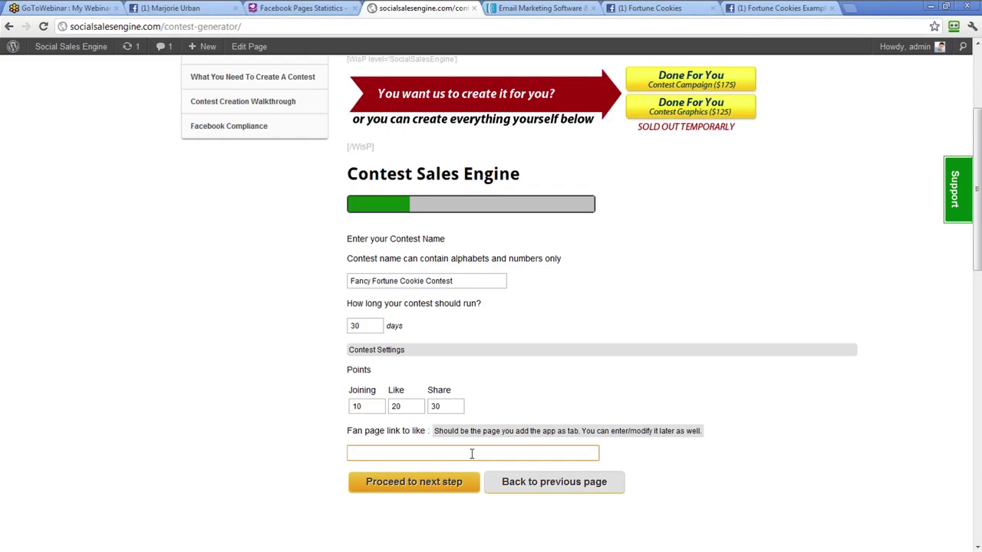
click(468, 454)
key(ctrl+v)
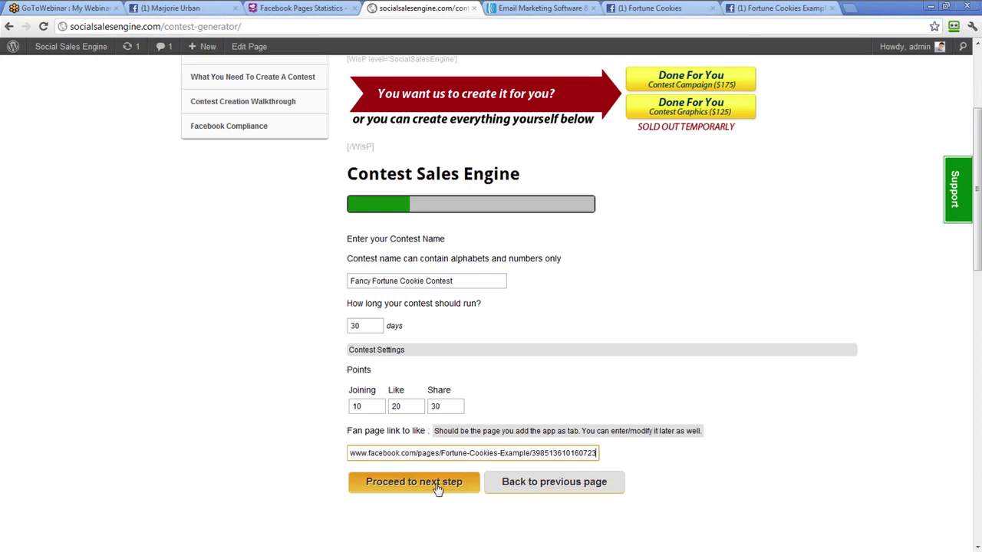
click(438, 487)
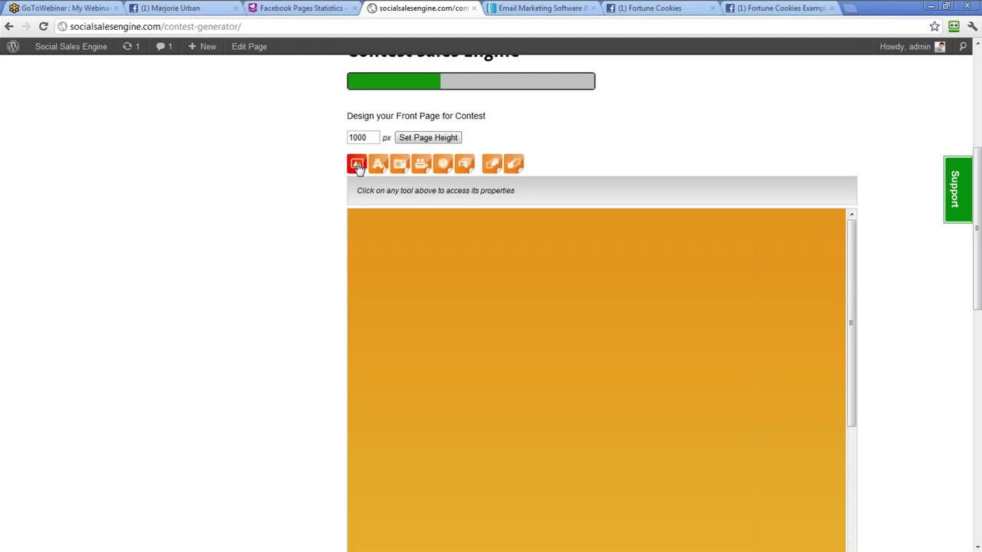
Set the contest front page background shades to white
click(357, 162)
click(441, 214)
drag(491, 283, 438, 226)
click(436, 225)
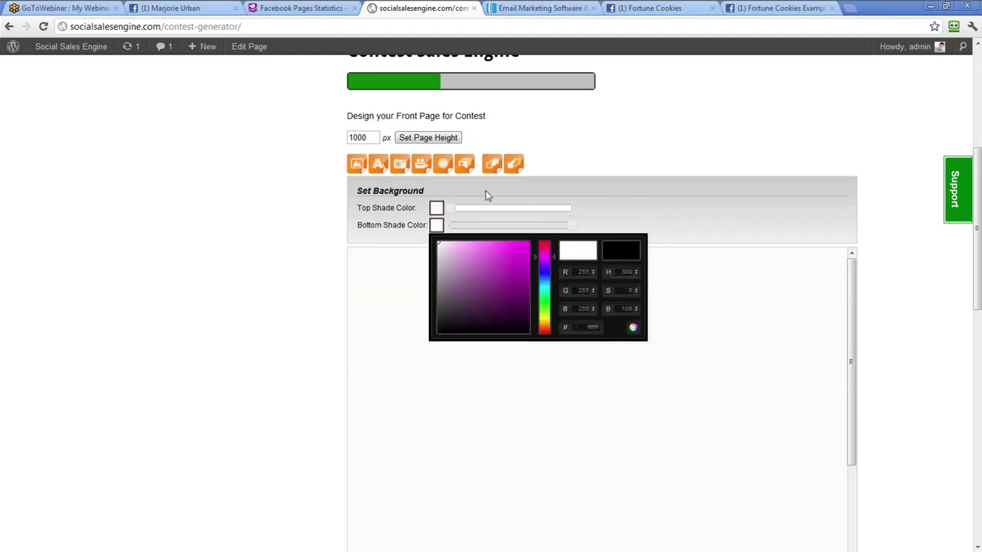
click(486, 190)
Browse to the fortune folder of contest images for the front-page image
click(400, 164)
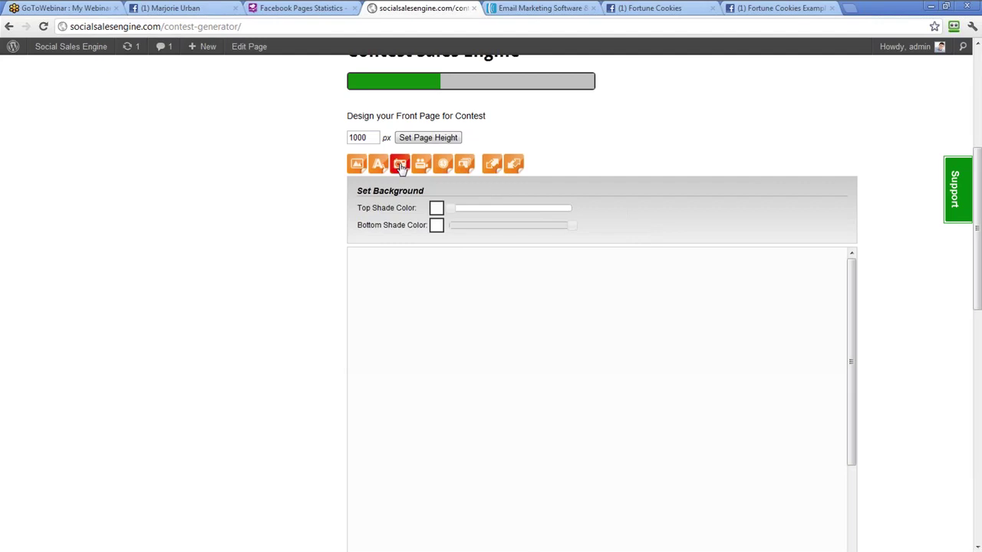
click(462, 213)
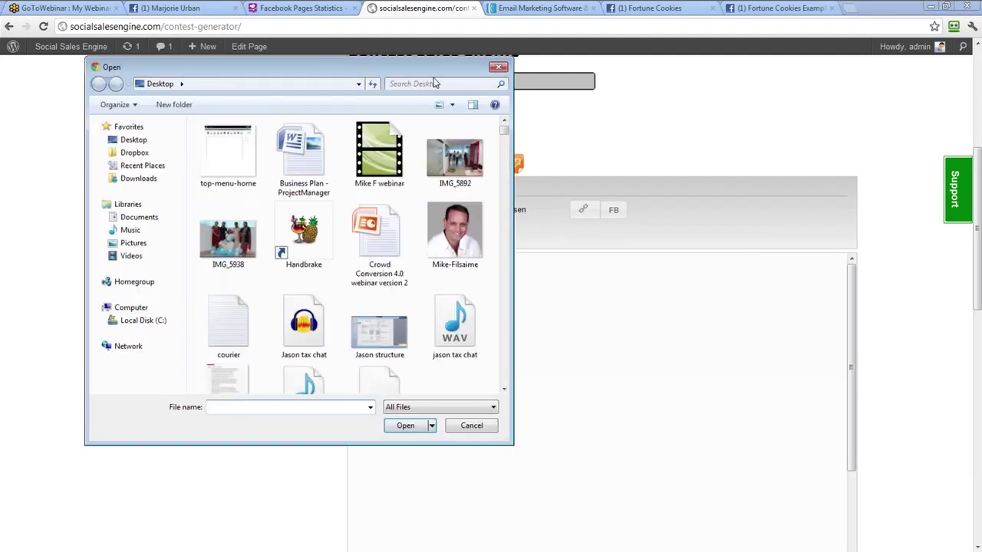
drag(430, 67, 732, 72)
scroll(656, 299, down, 10)
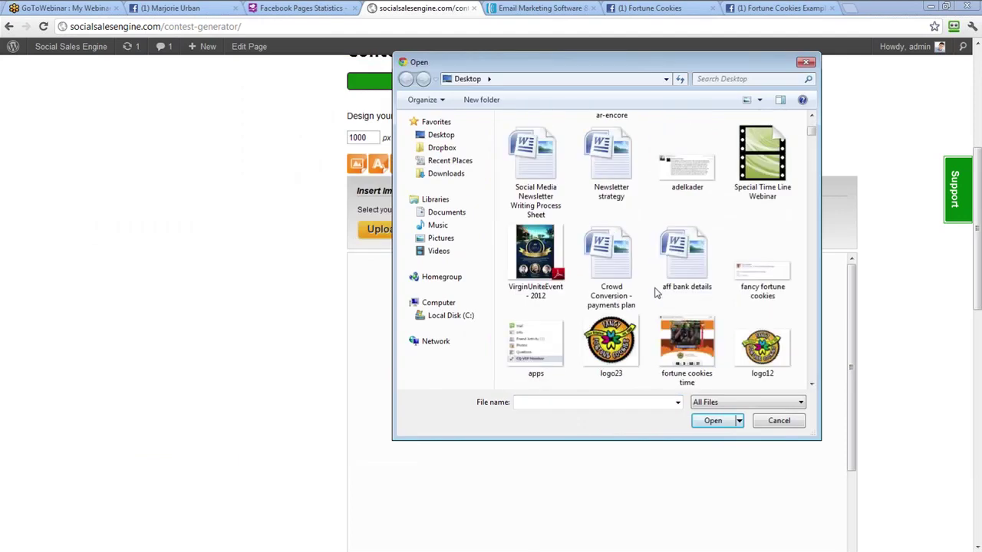
drag(811, 136, 829, 338)
double_click(688, 196)
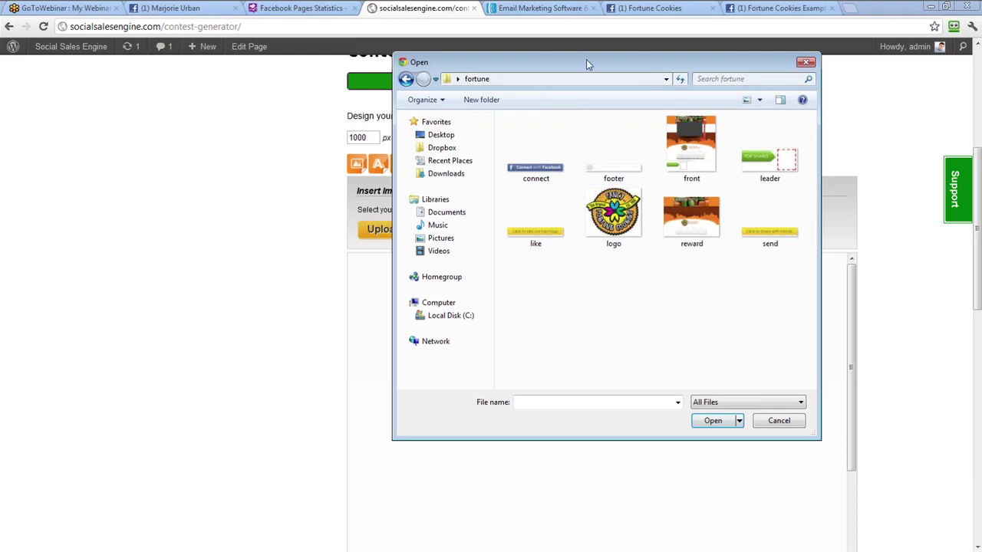
drag(586, 60, 464, 115)
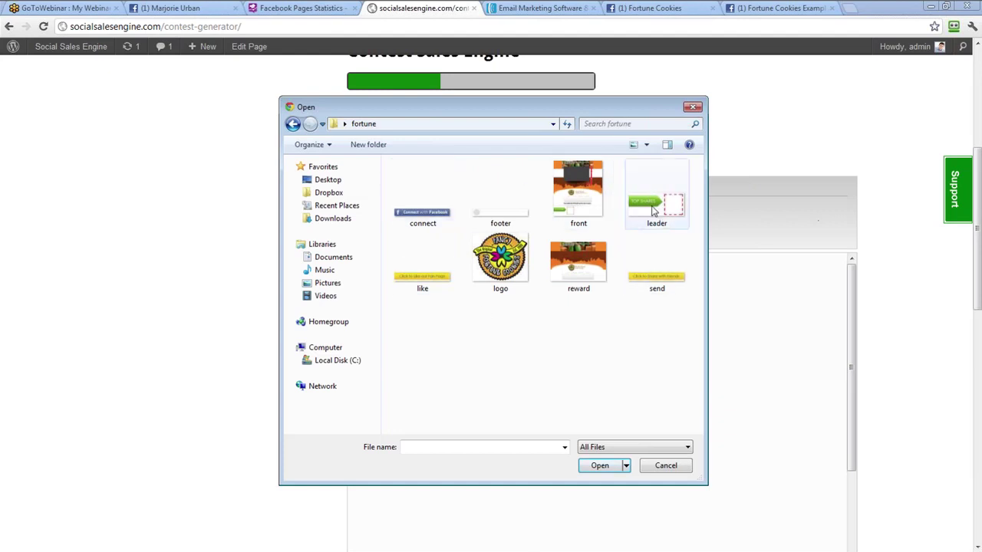
Upload and insert front.jpg into the front-page design and check the preview
double_click(587, 204)
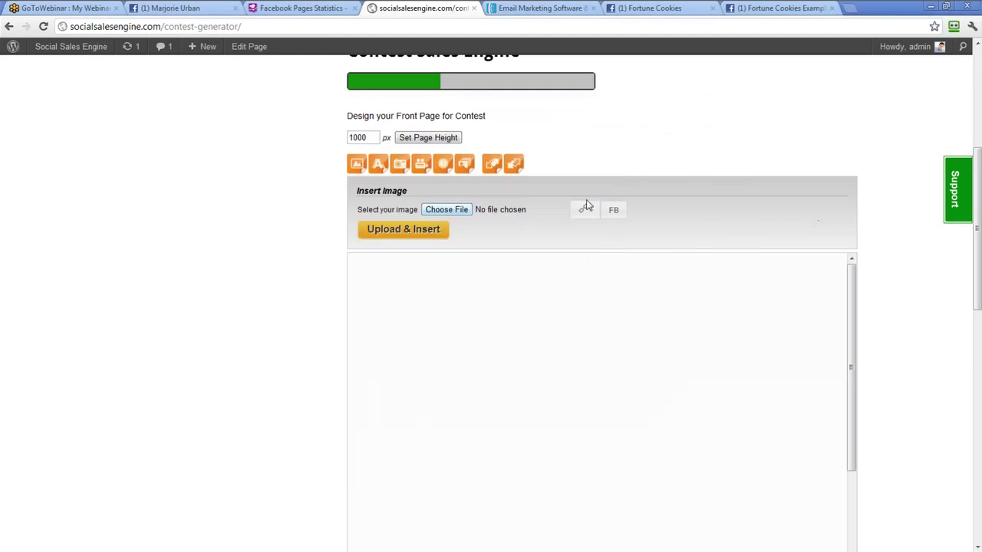
click(407, 229)
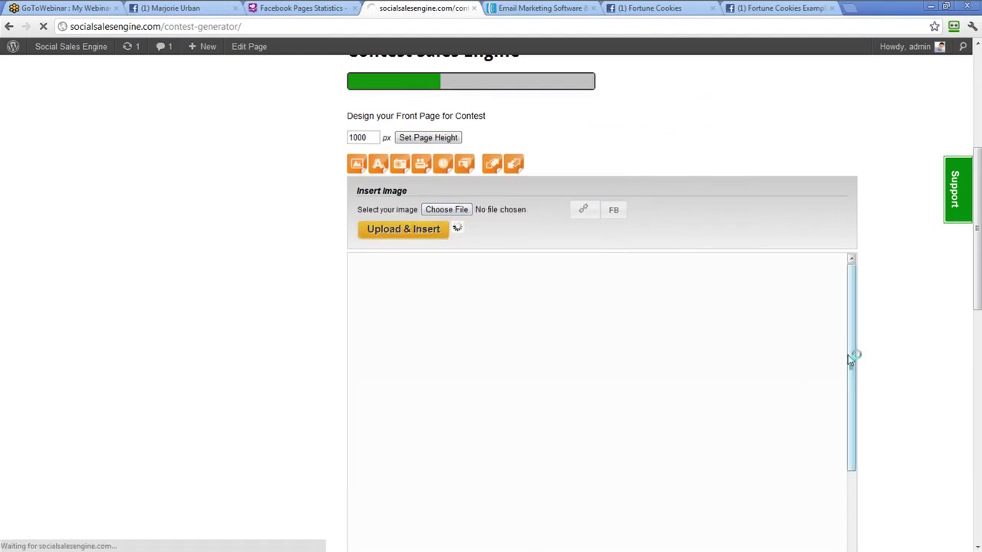
scroll(802, 374, down, 1)
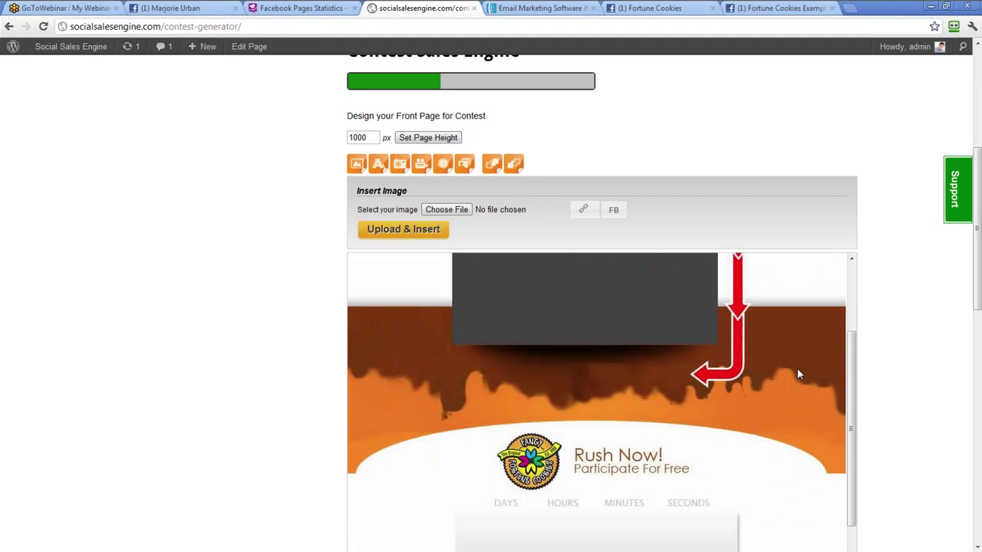
scroll(798, 373, down, 2)
scroll(798, 373, up, 3)
scroll(942, 150, up, 1)
scroll(942, 150, down, 1)
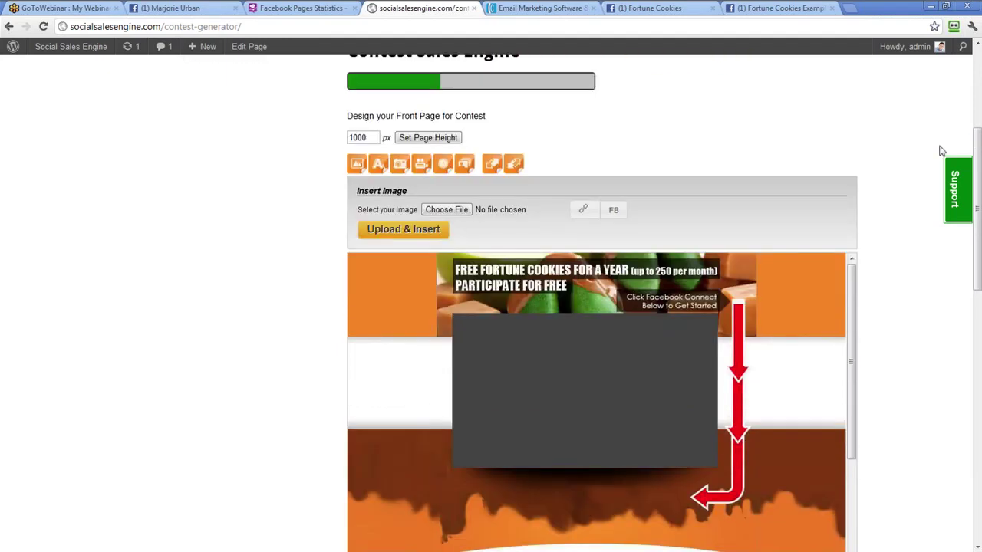
scroll(900, 149, down, 1)
Open youtube.com in a new tab and search for 'fancy fortune cookies'
scroll(900, 149, up, 1)
click(849, 8)
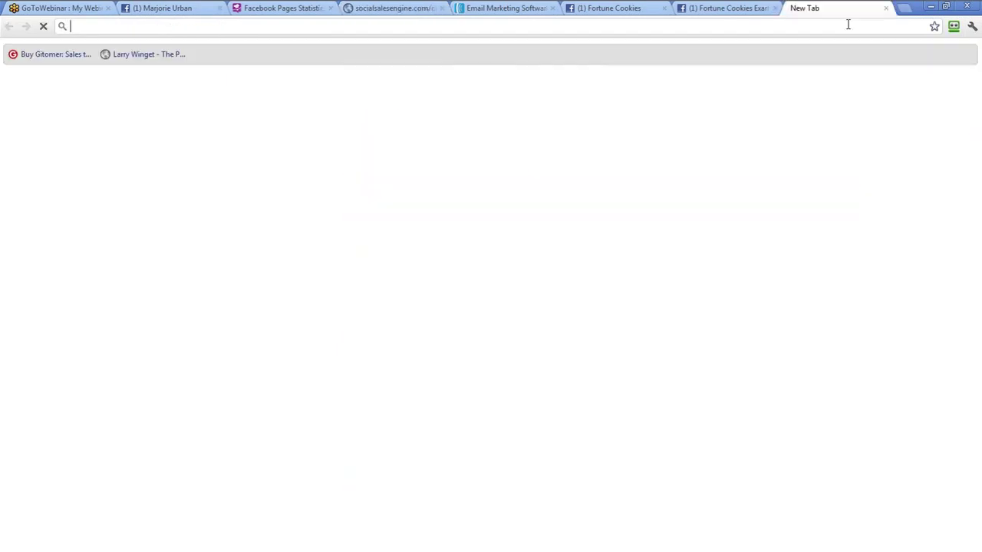
text(youtube.com)
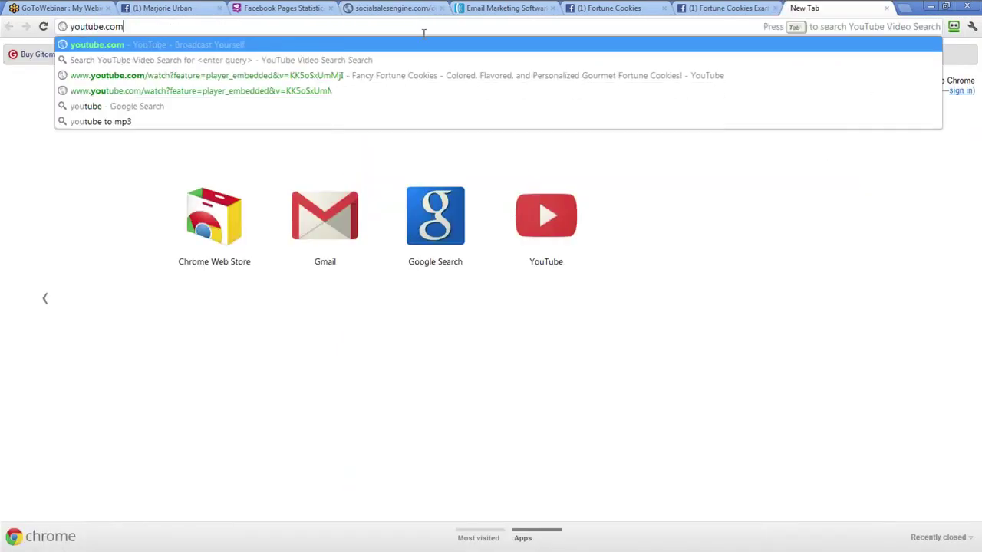
key(Return)
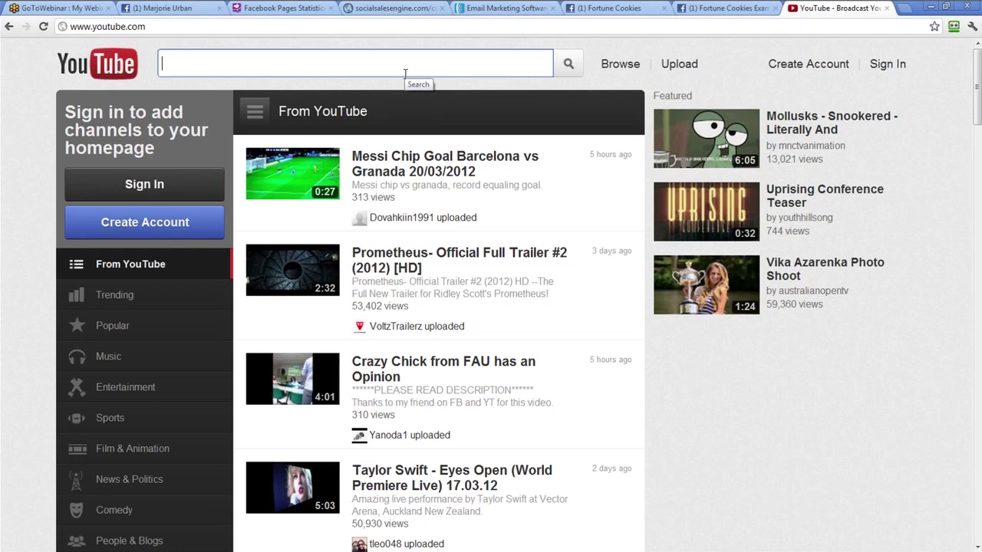
text(fancy )
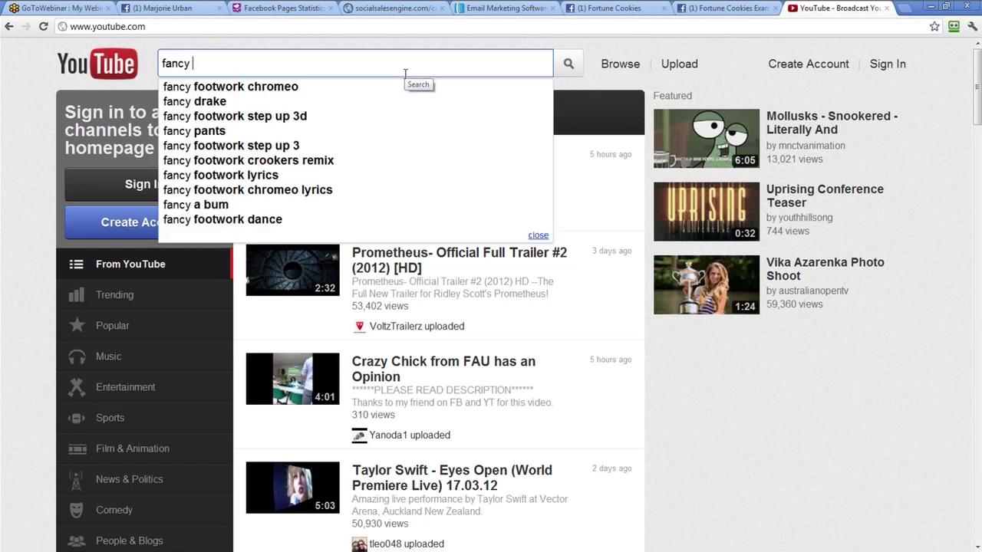
text(fortune cookies)
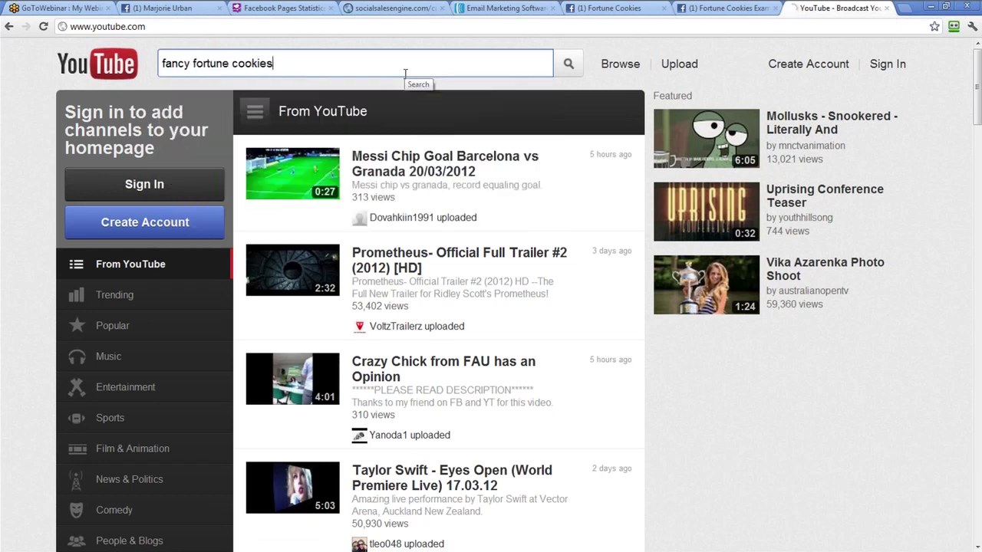
key(Return)
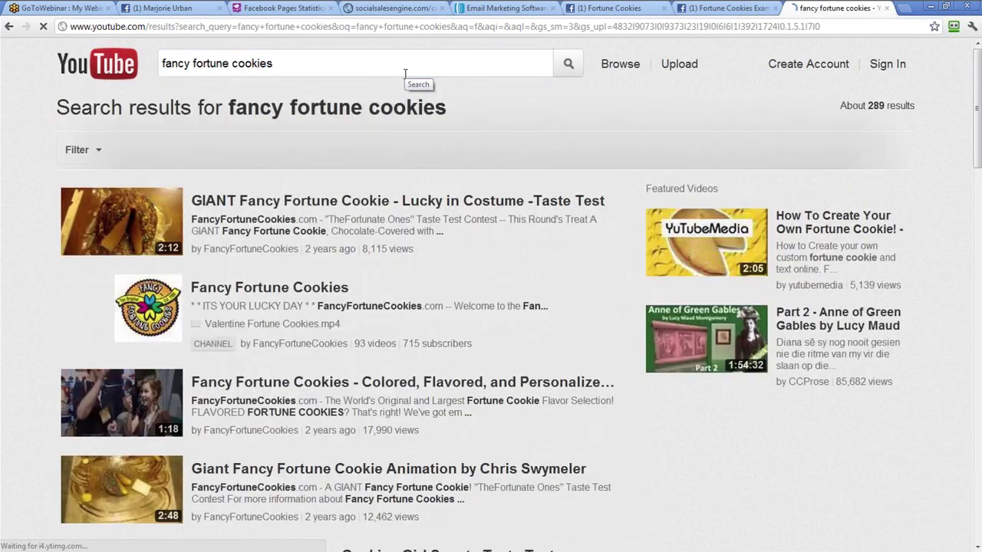
Browse the Fancy Fortune Cookies video page and expand its full description
scroll(341, 269, down, 1)
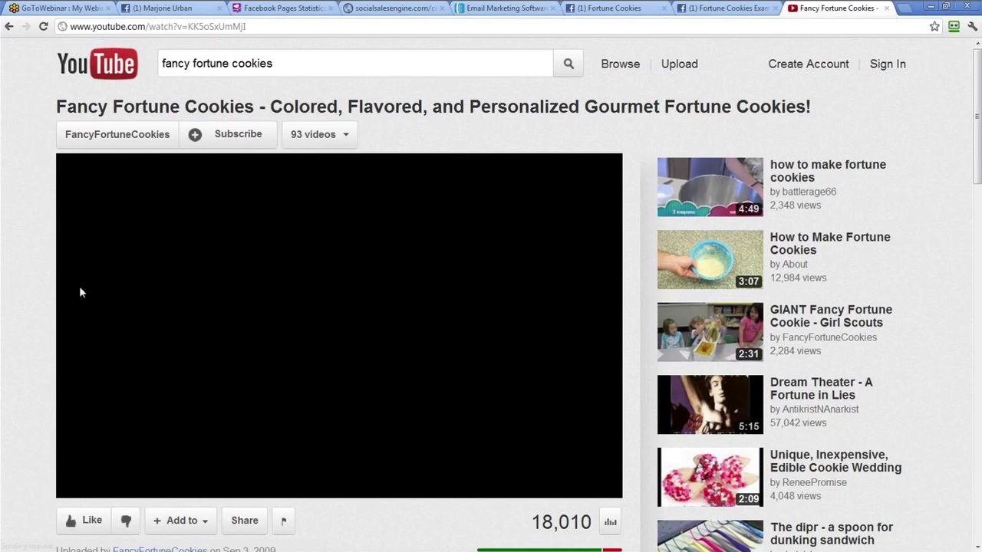
scroll(10, 298, down, 1)
scroll(9, 302, down, 1)
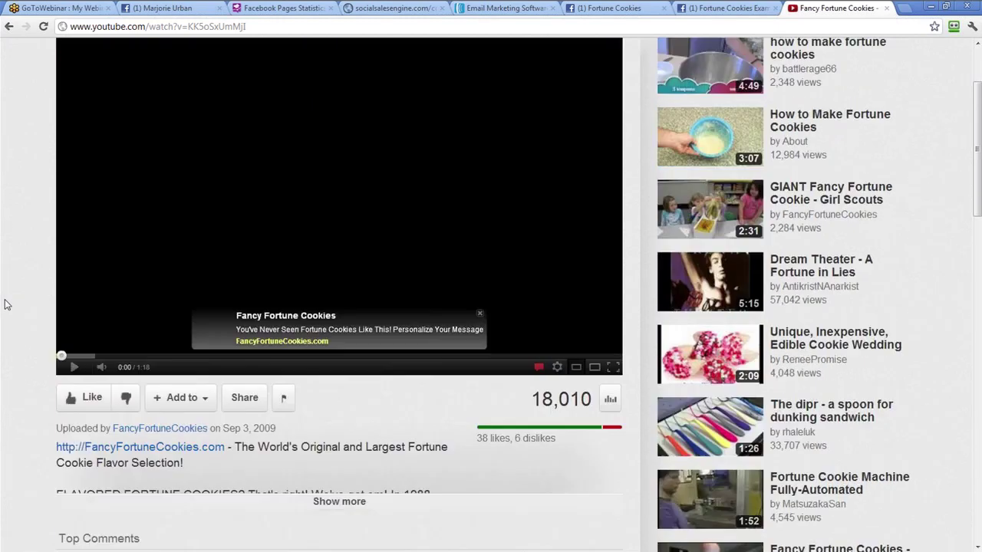
scroll(10, 302, up, 1)
scroll(40, 300, down, 1)
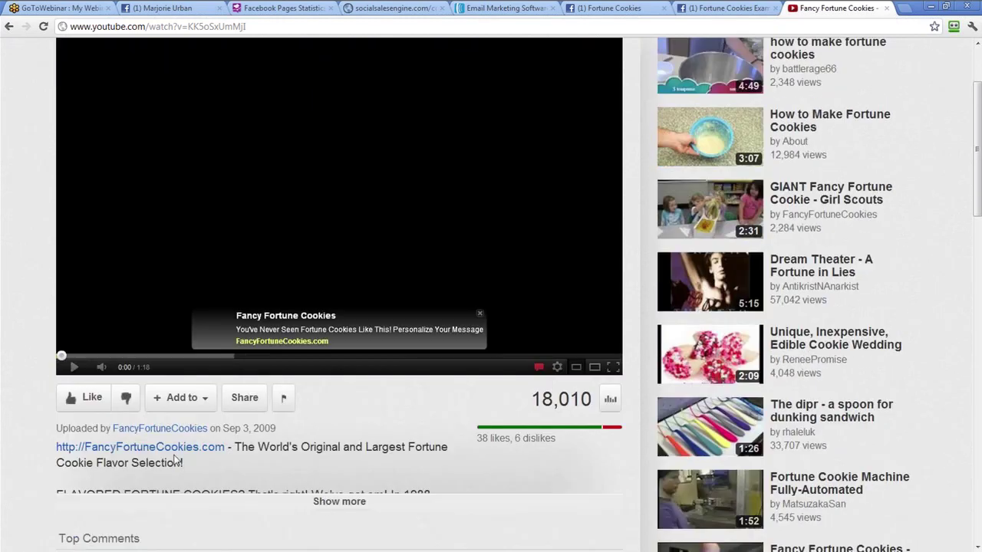
click(325, 503)
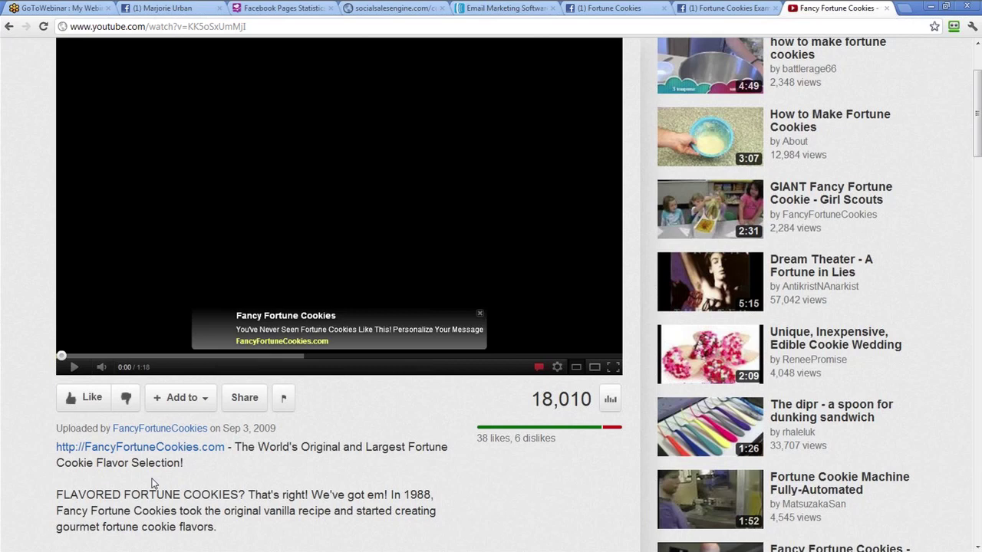
scroll(151, 483, down, 1)
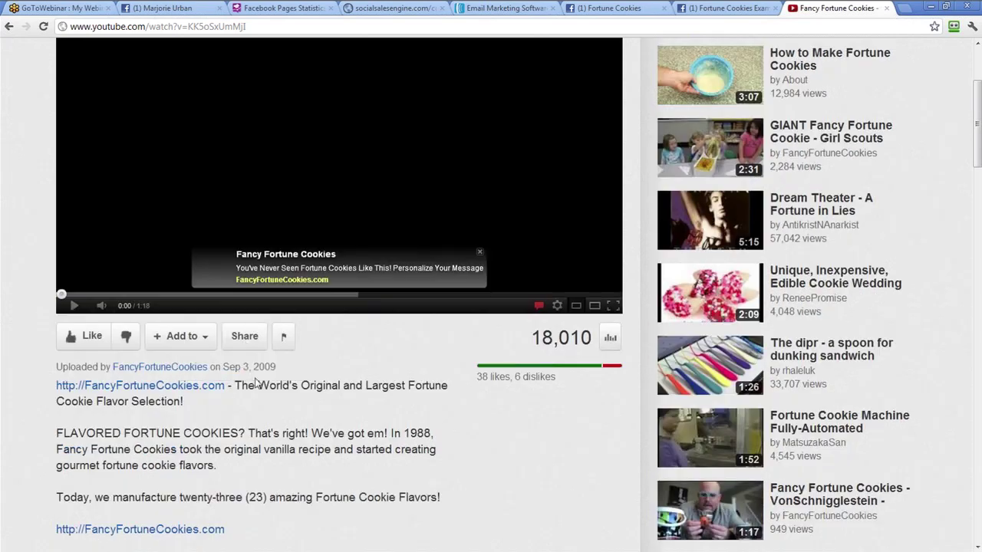
Copy the video's 420×315 iframe embed code and return to the contest generator
click(244, 342)
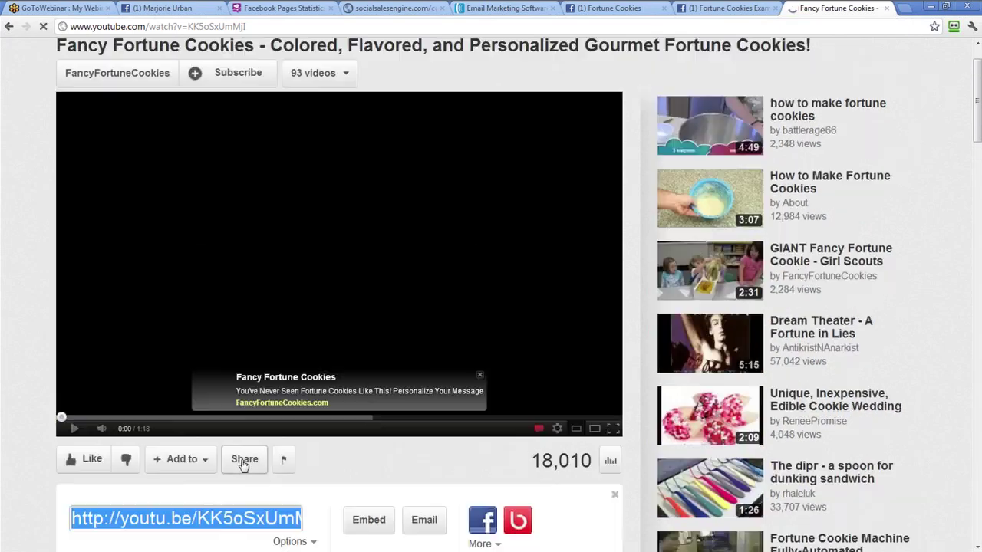
click(374, 404)
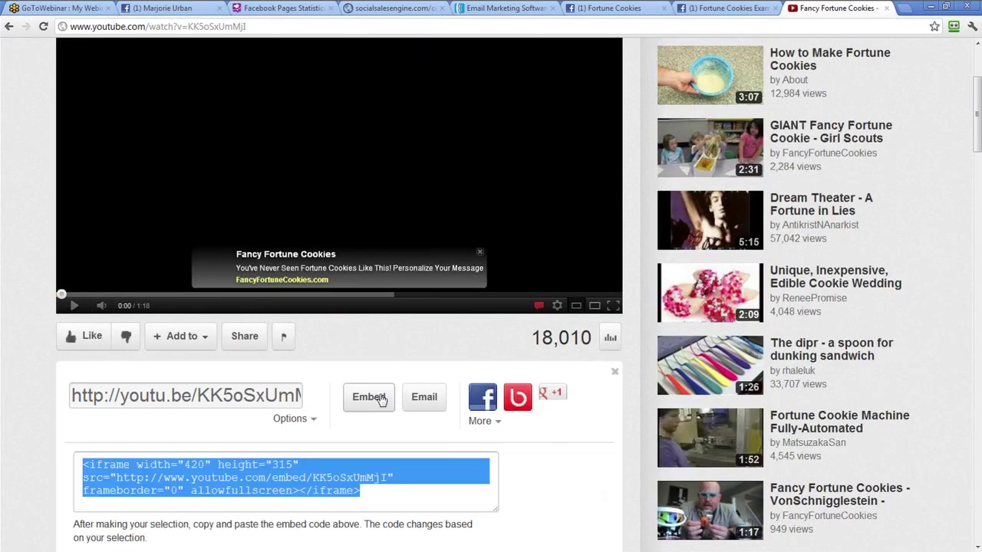
scroll(322, 414, down, 1)
right_click(263, 426)
click(302, 319)
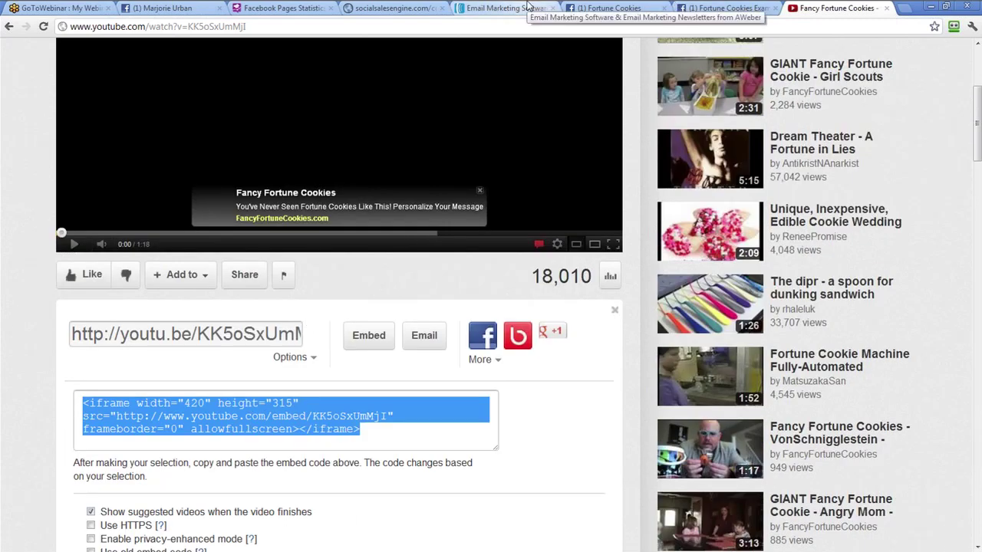
click(276, 8)
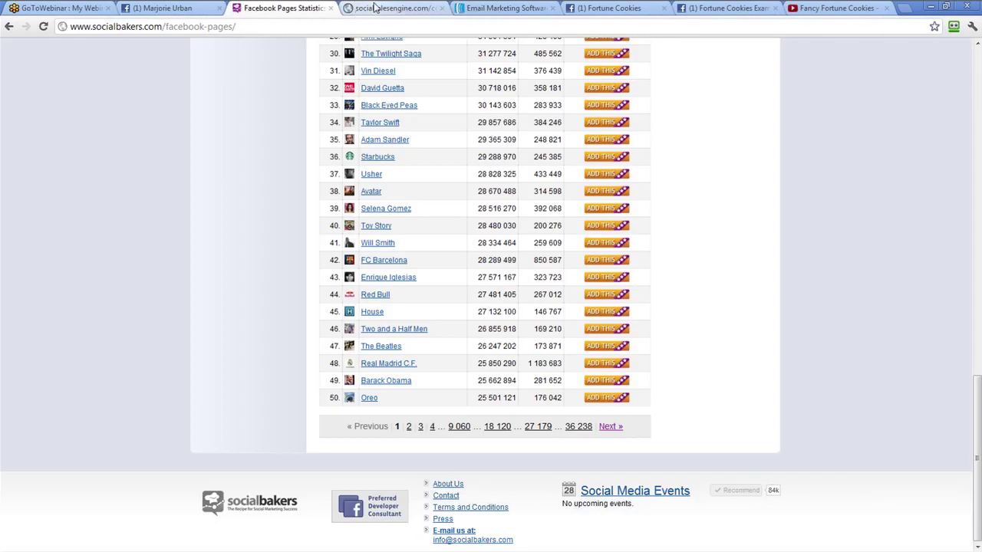
click(375, 7)
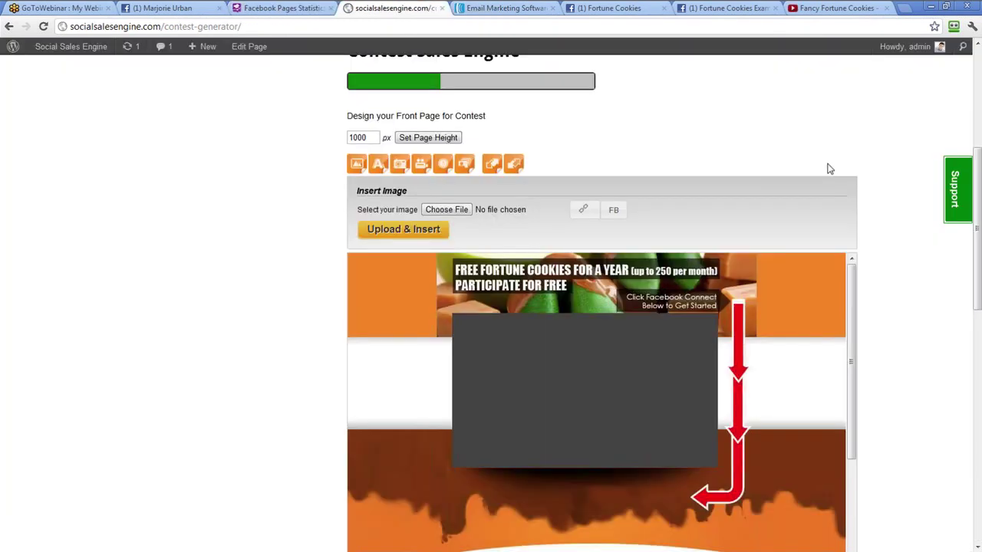
Paste the YouTube iframe into Video Embed Code and resize it to 450 wide, 270 high
click(423, 167)
click(507, 221)
key(ctrl+v)
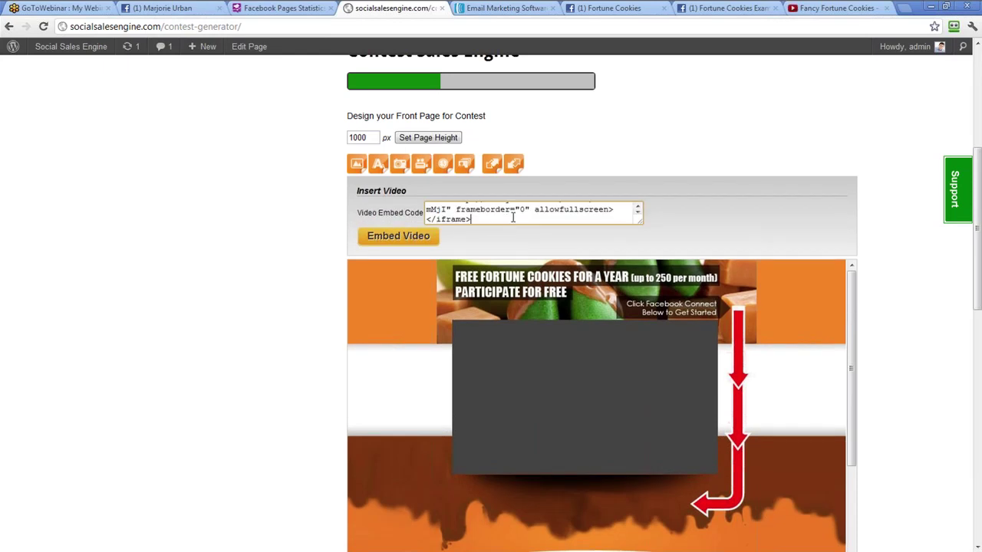
scroll(589, 204, up, 2)
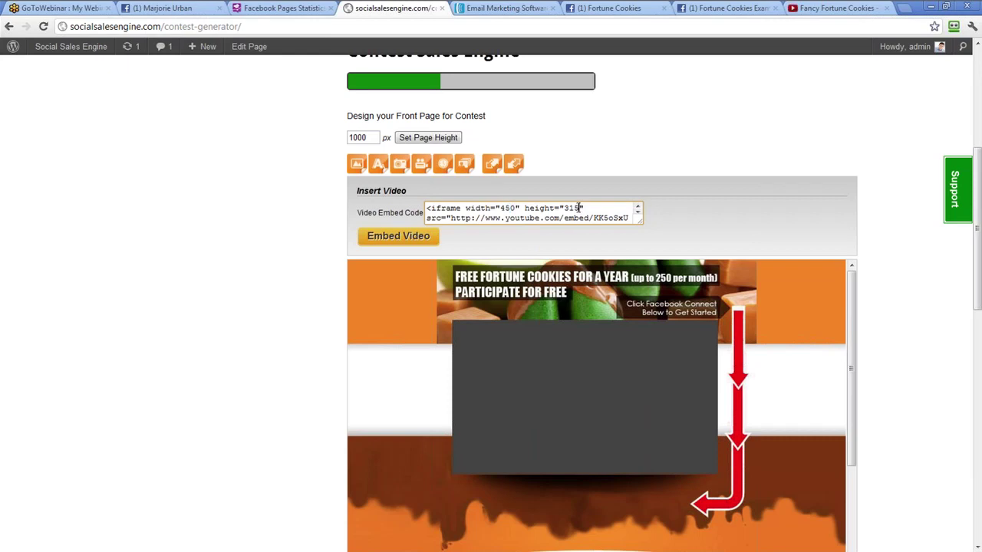
drag(579, 208, 565, 208)
text(270)
scroll(574, 219, up, 2)
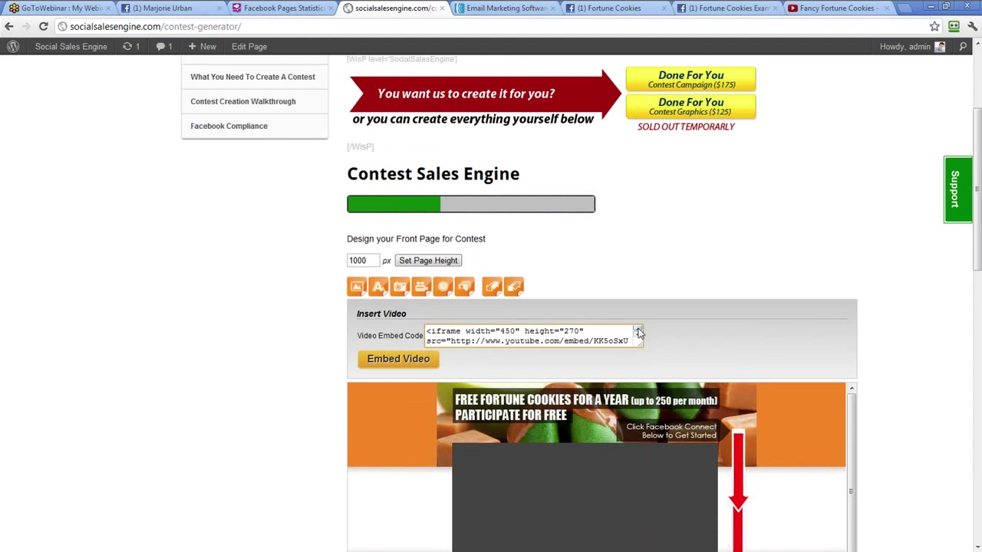
key(ctrl+End)
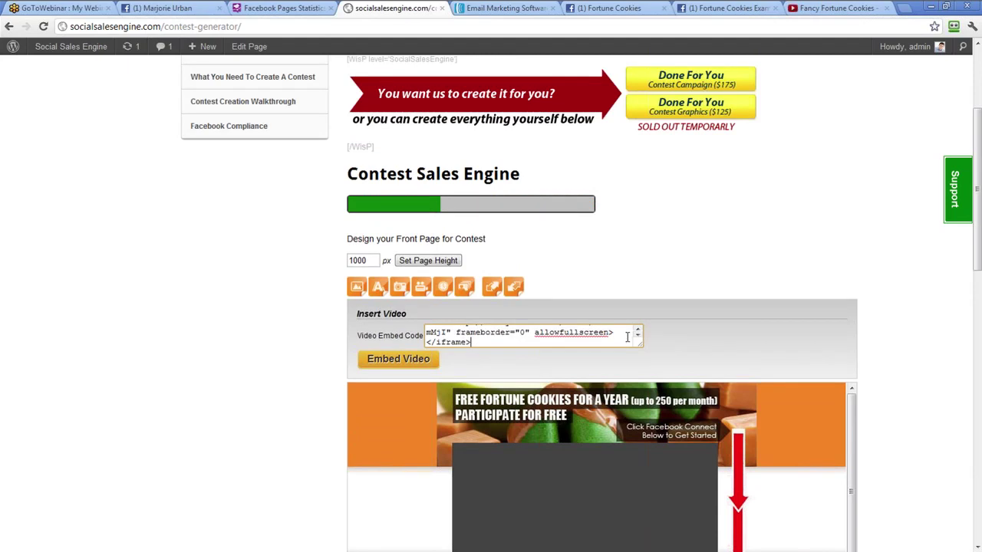
scroll(627, 337, up, 2)
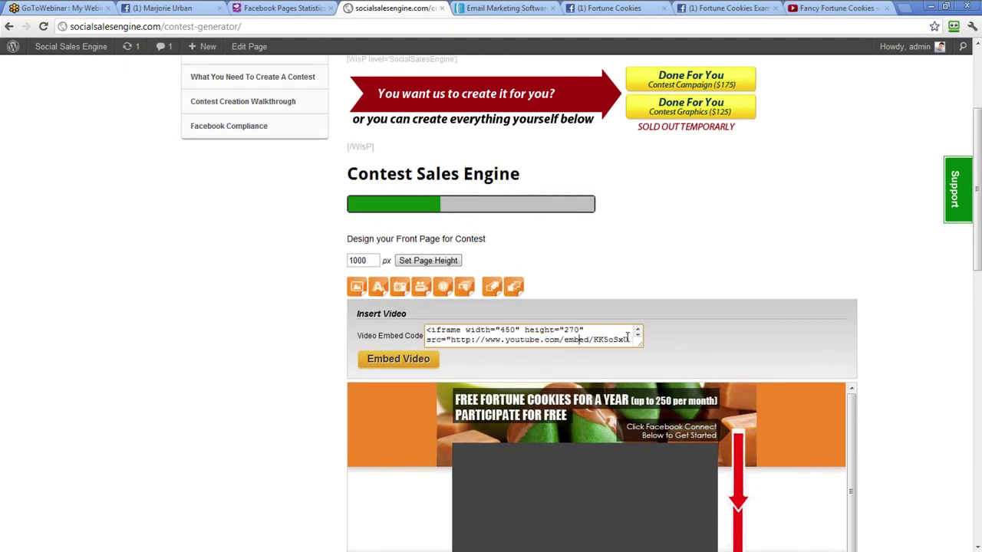
scroll(627, 337, down, 2)
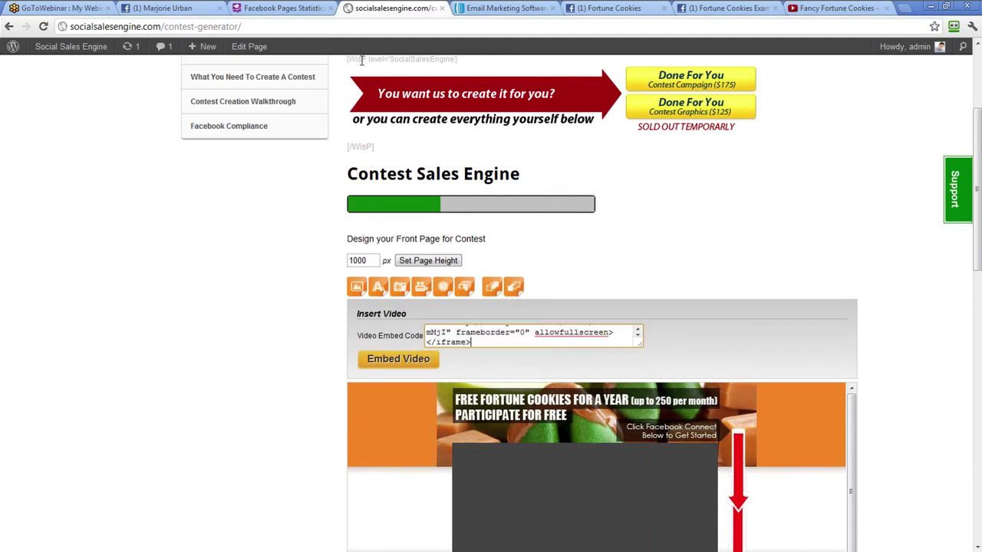
Copy the video's old-style <object> embed code from YouTube and return to the contest generator
click(827, 9)
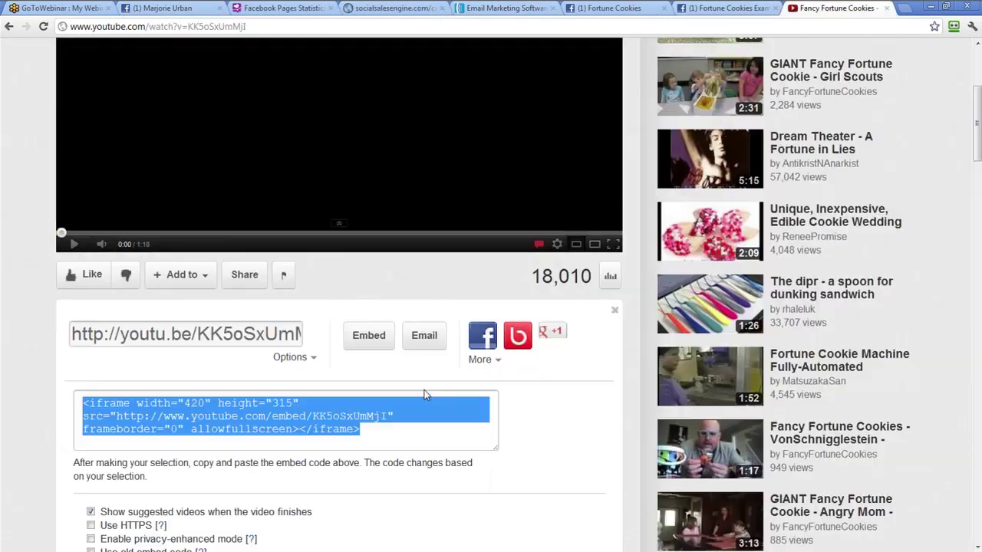
scroll(426, 395, down, 1)
click(91, 492)
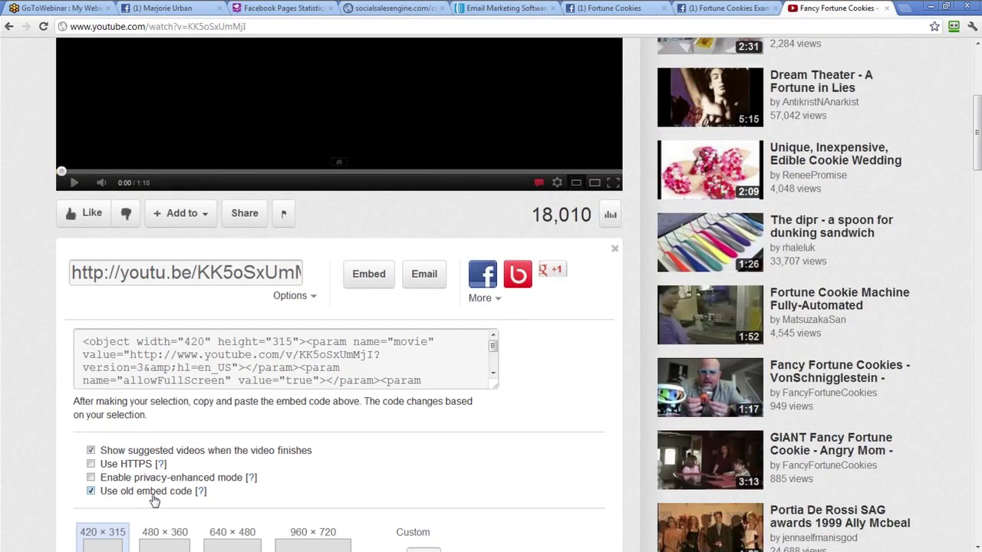
click(304, 367)
right_click(309, 363)
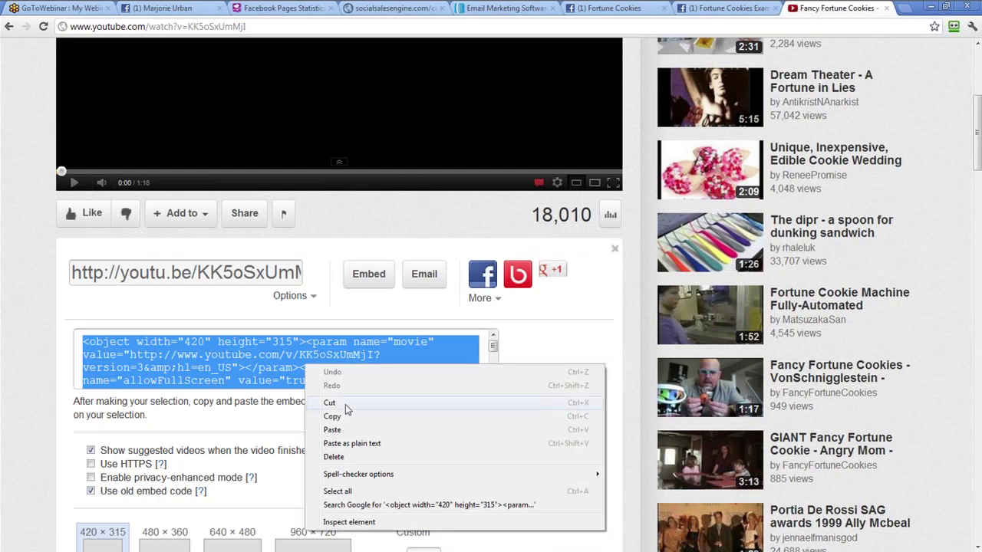
click(349, 419)
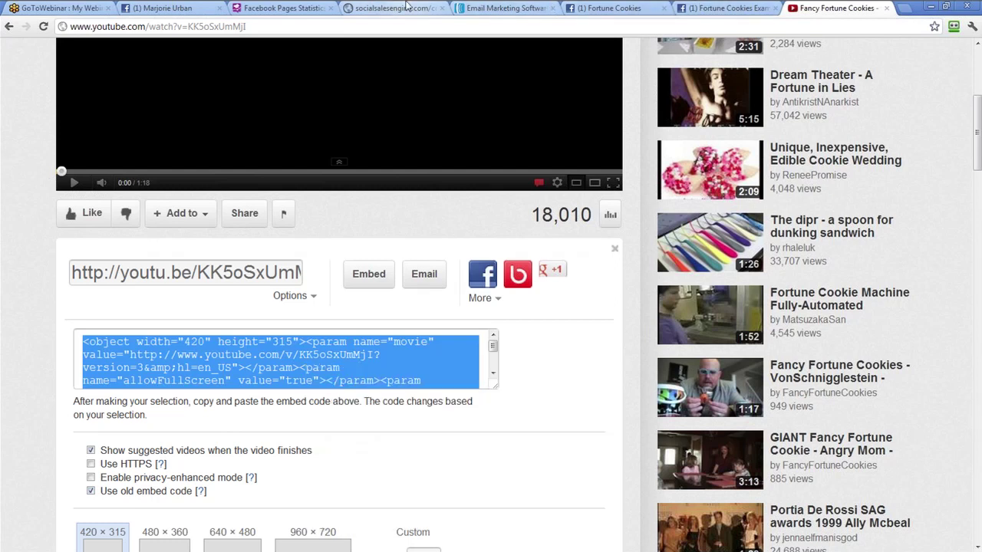
click(378, 7)
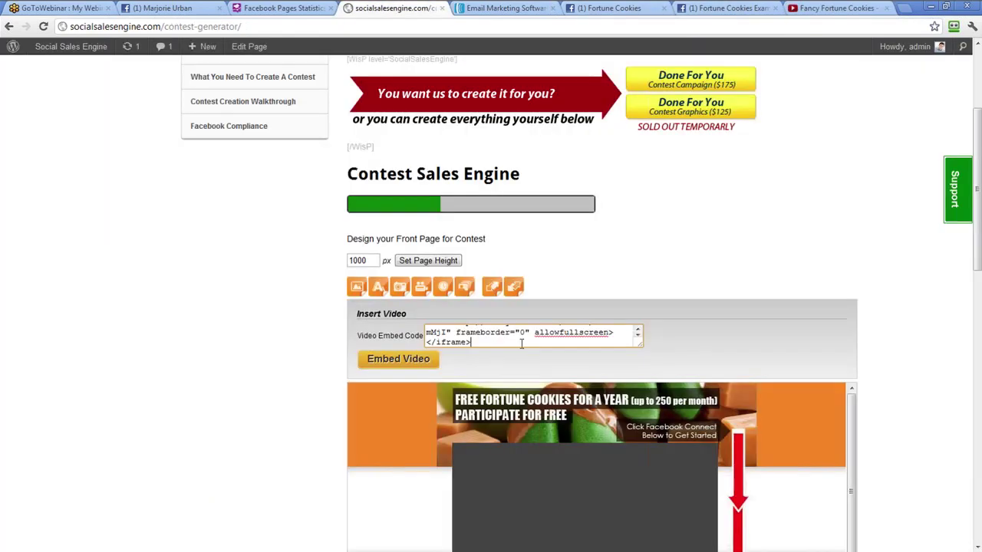
Swap in the object embed code and resize the video to 450×270
key(ctrl+a)
right_click(459, 338)
click(502, 401)
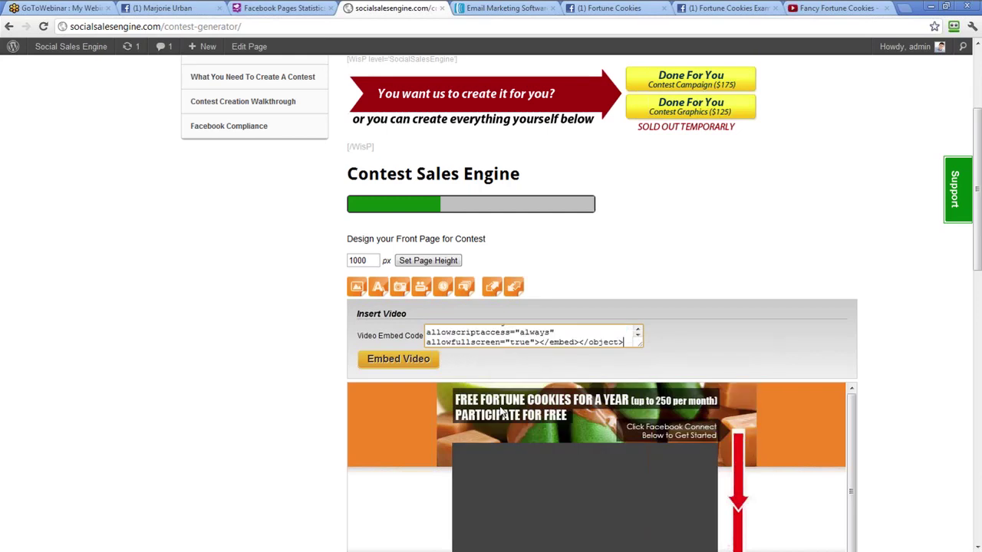
scroll(546, 329, up, 1)
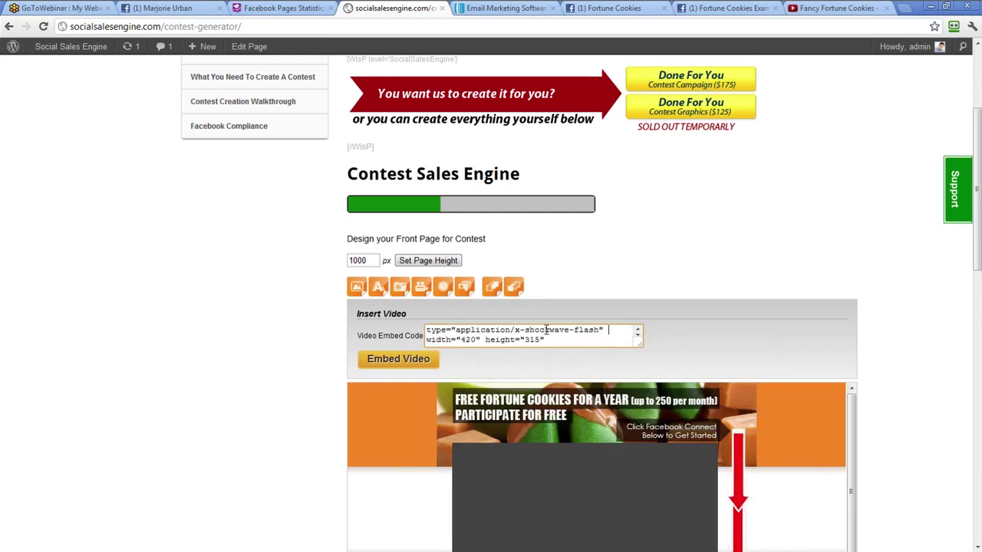
scroll(546, 329, down, 1)
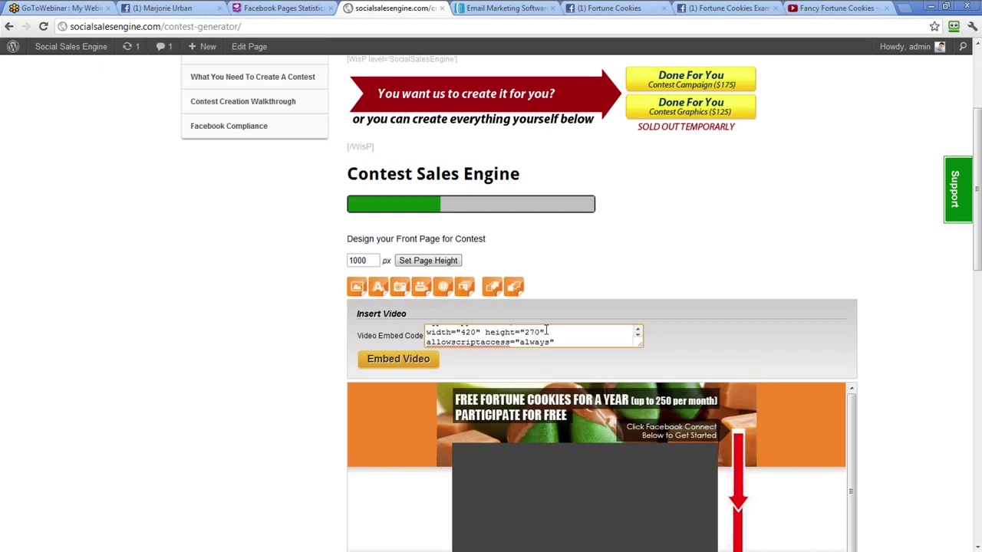
key(BackSpace)
text(5)
scroll(546, 338, up, 3)
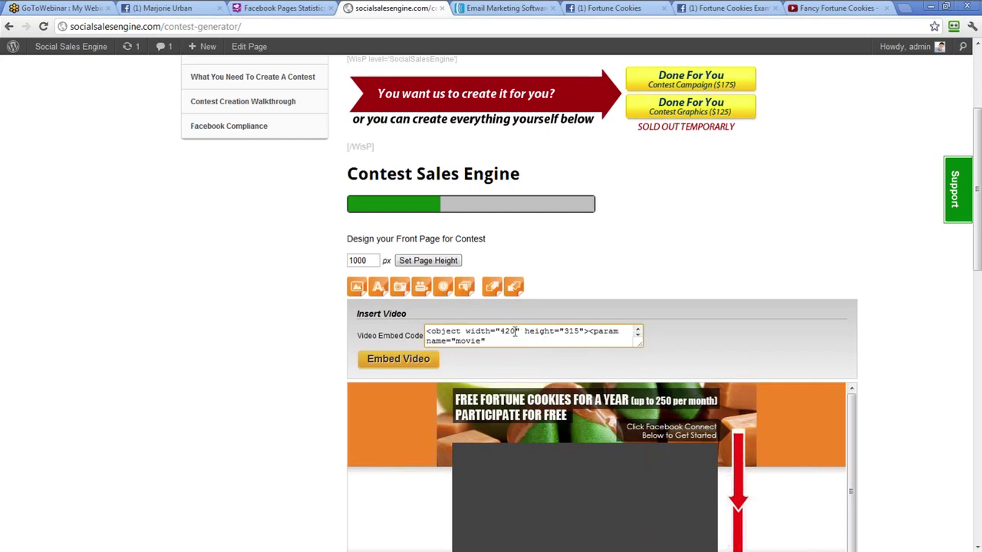
text(5)
drag(576, 331, 572, 330)
text(270)
Embed the resized video and drag the player into the dark panel below the header
click(418, 359)
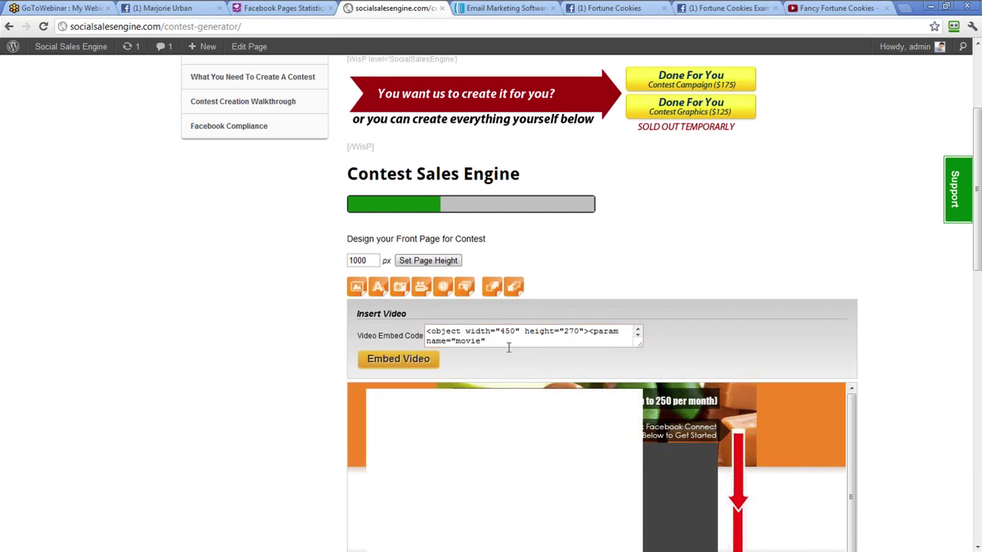
scroll(788, 296, down, 1)
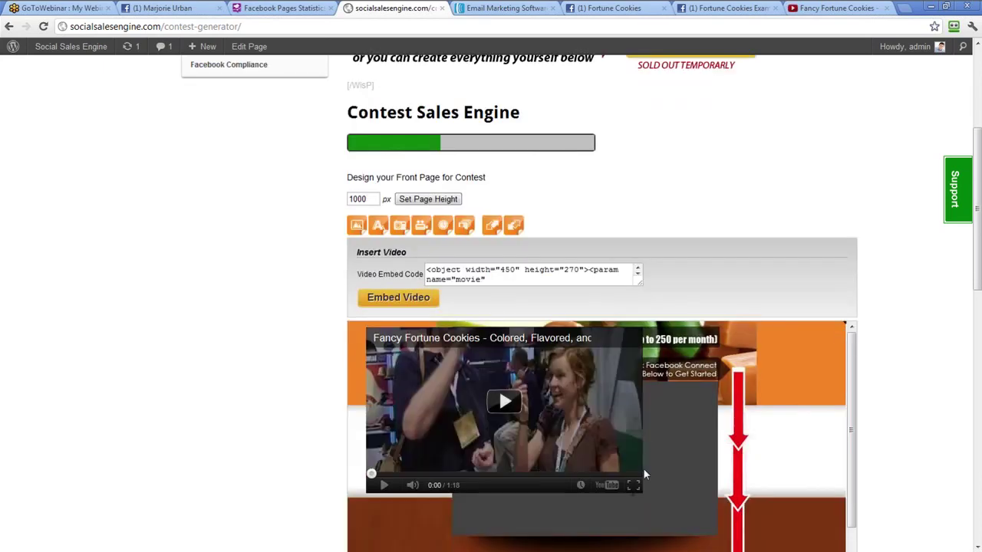
drag(608, 496, 685, 550)
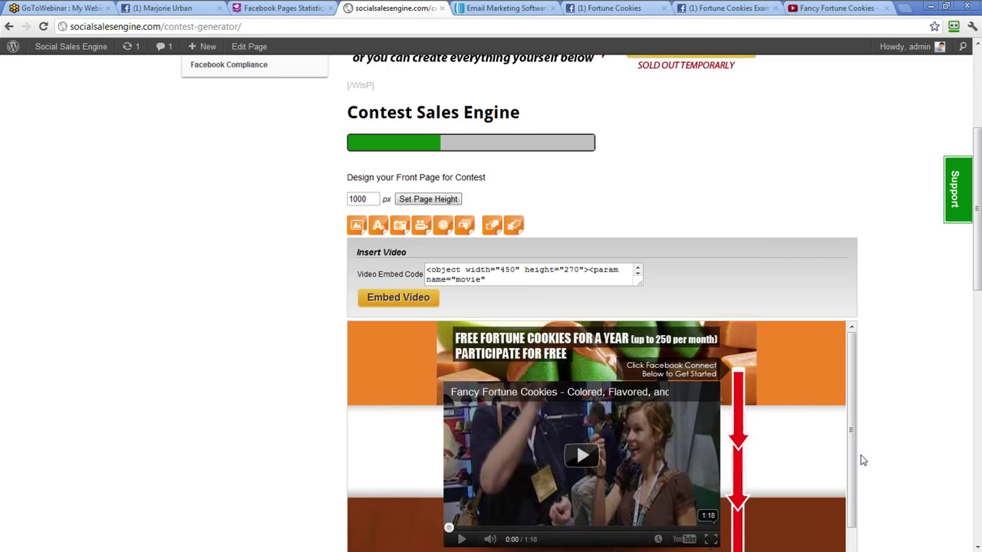
scroll(776, 445, down, 1)
scroll(777, 445, down, 1)
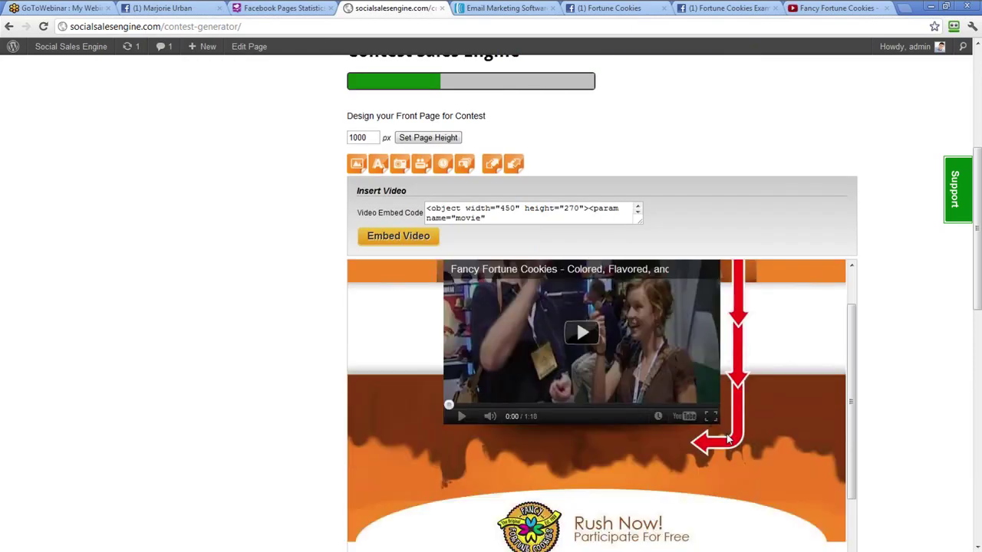
scroll(727, 439, down, 3)
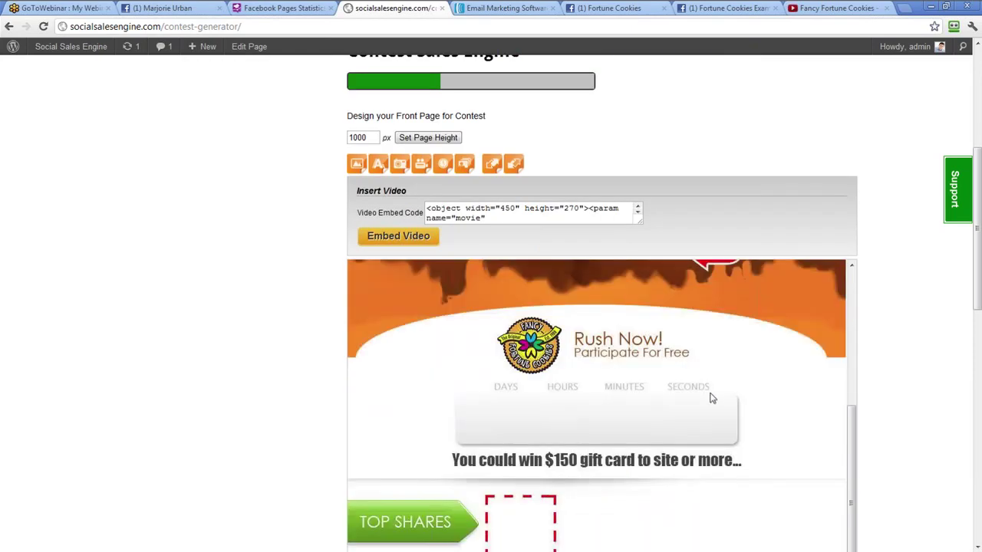
scroll(721, 402, up, 1)
scroll(721, 403, down, 1)
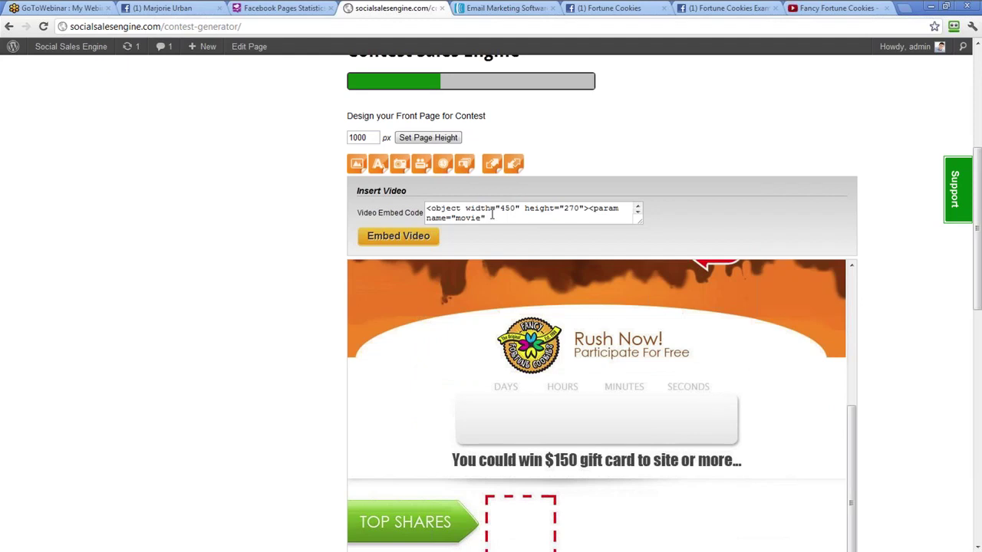
Upload and insert connect.png, the Connect with Facebook button image
click(378, 164)
click(356, 164)
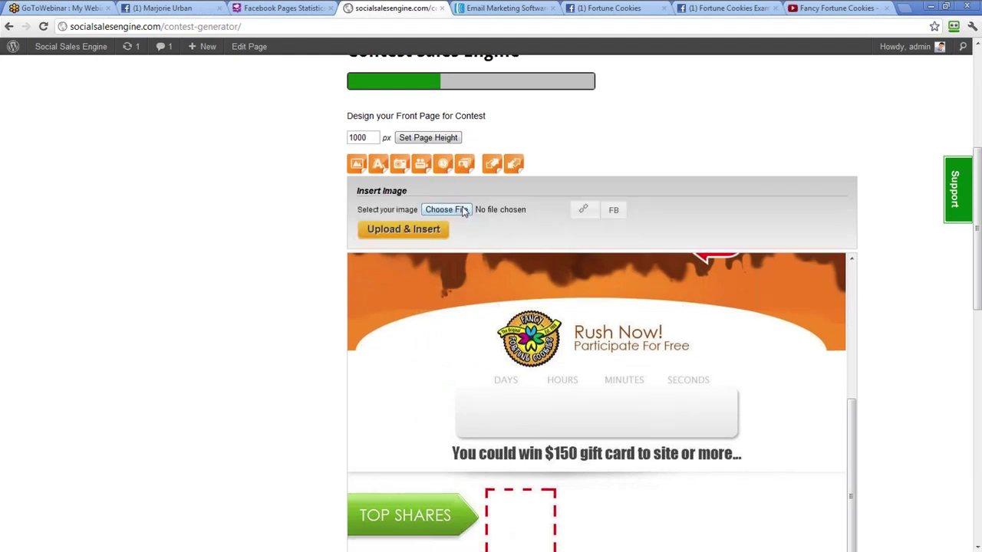
click(463, 212)
click(427, 209)
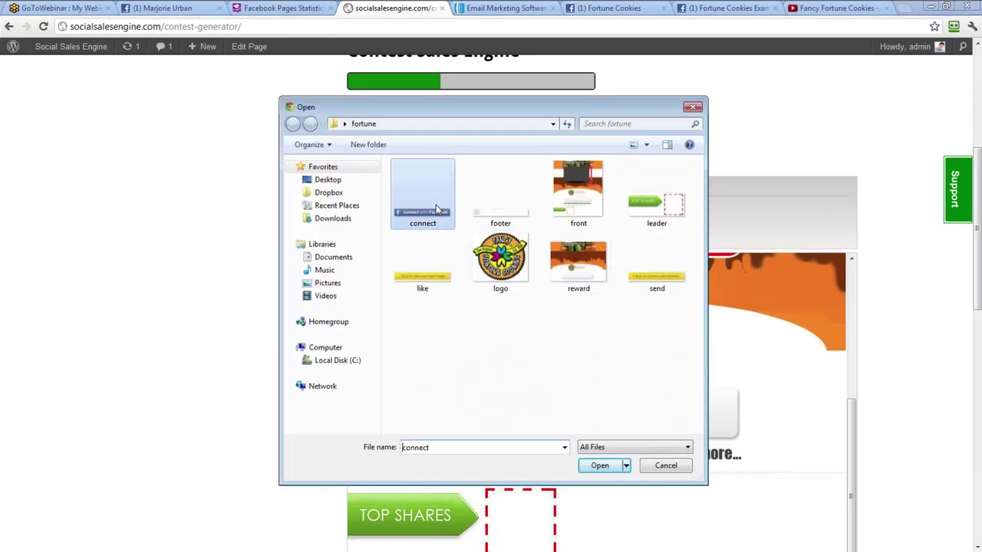
click(597, 465)
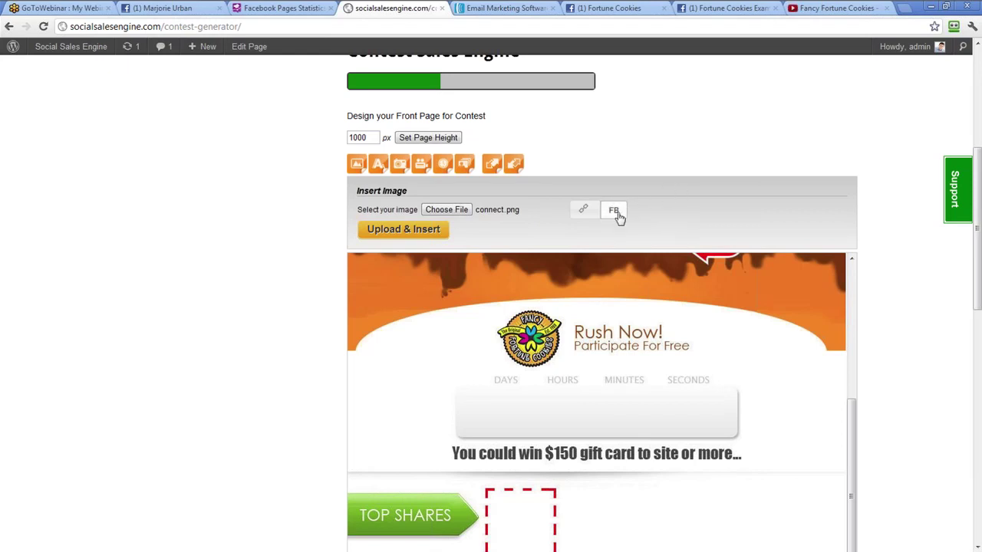
click(419, 237)
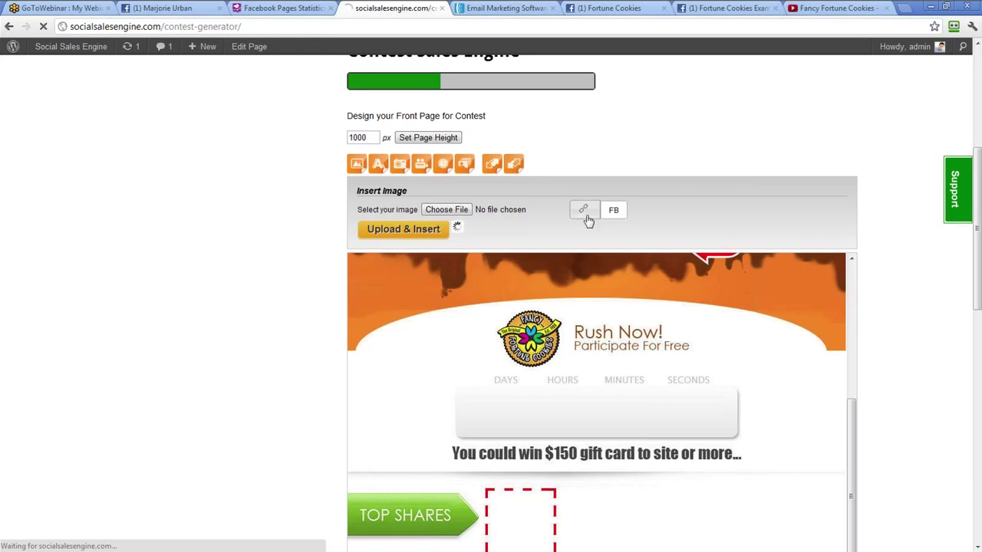
Position the Connect with Facebook button just below the video by the red arrow
drag(427, 269, 576, 277)
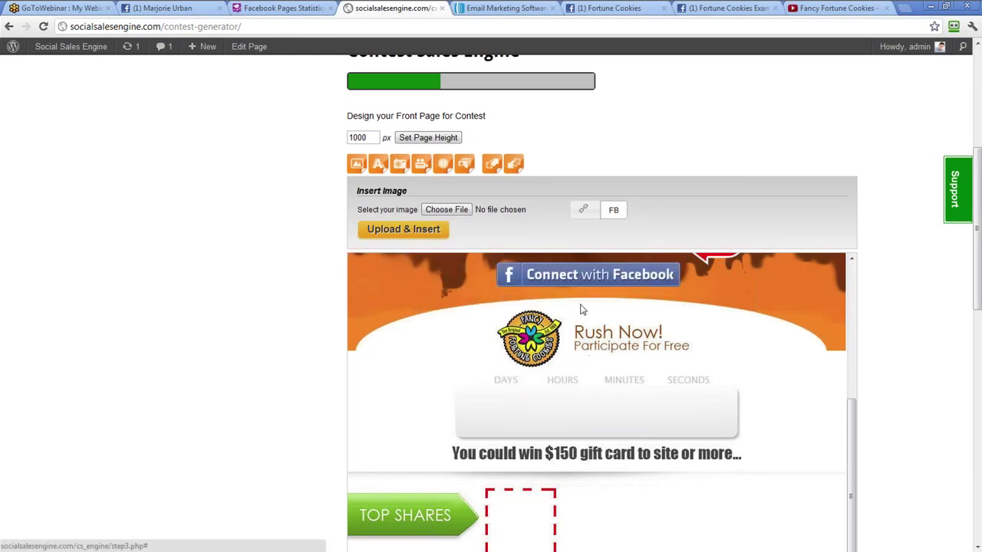
scroll(598, 384, up, 2)
drag(604, 414, 599, 387)
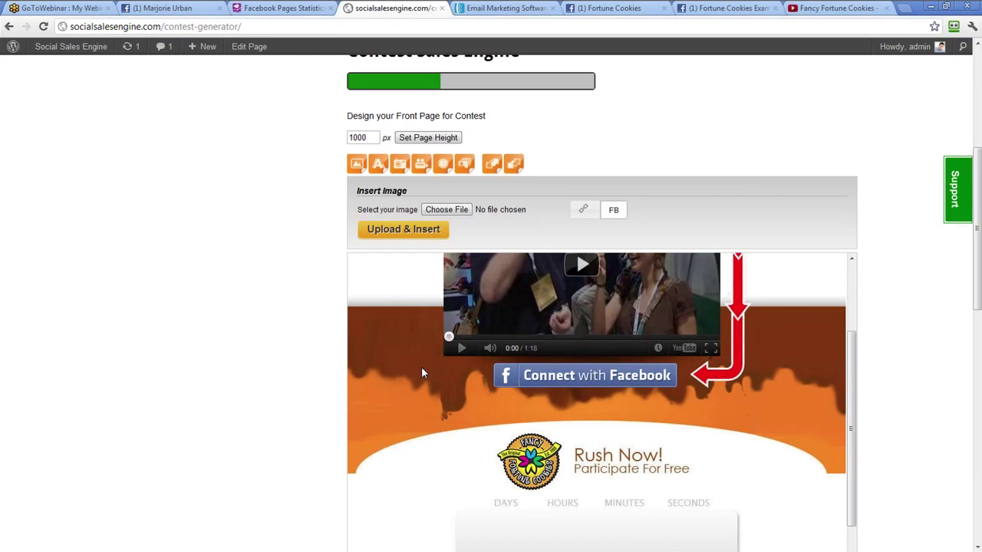
scroll(421, 367, up, 2)
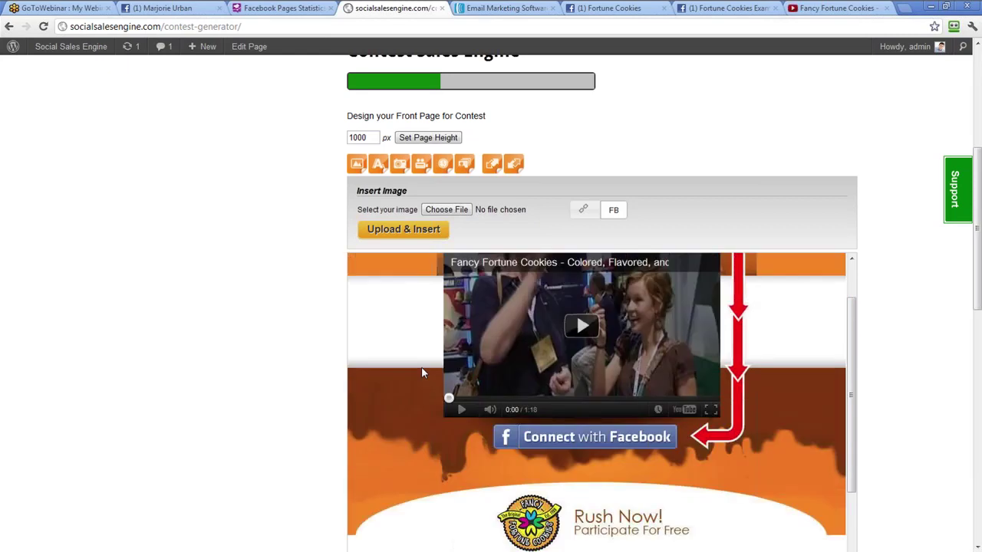
scroll(423, 373, down, 4)
scroll(452, 316, up, 3)
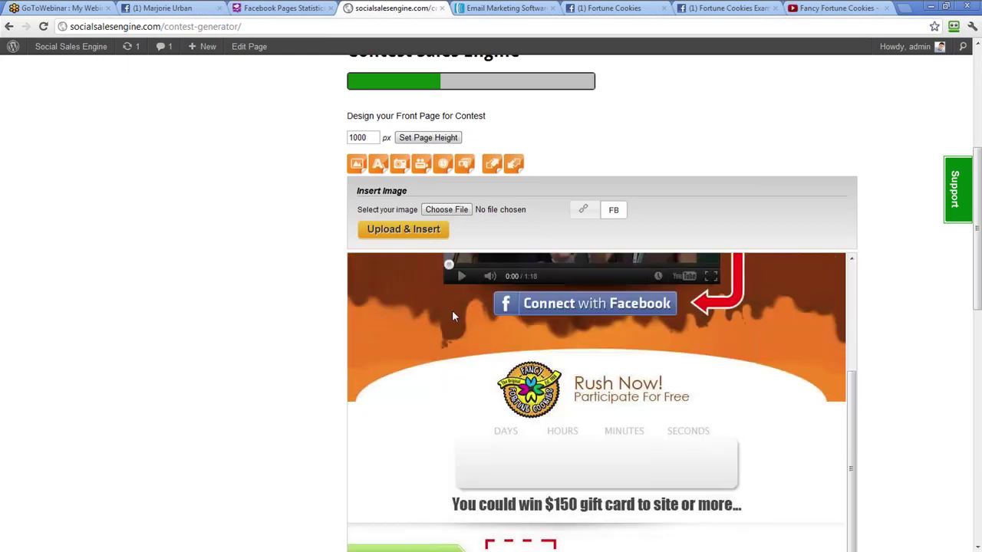
Insert a red countdown timer at 52px in the Impact font
click(442, 163)
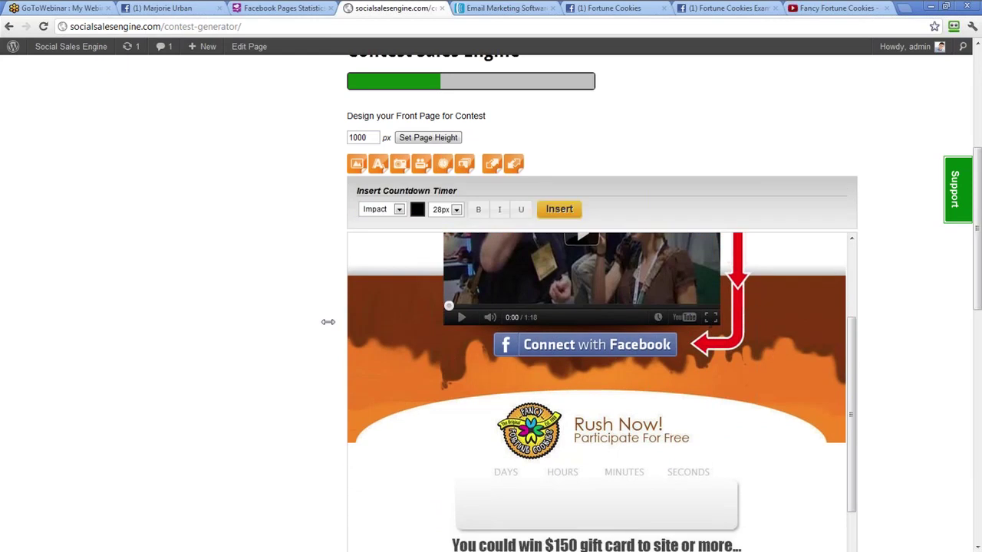
scroll(388, 376, down, 5)
click(417, 86)
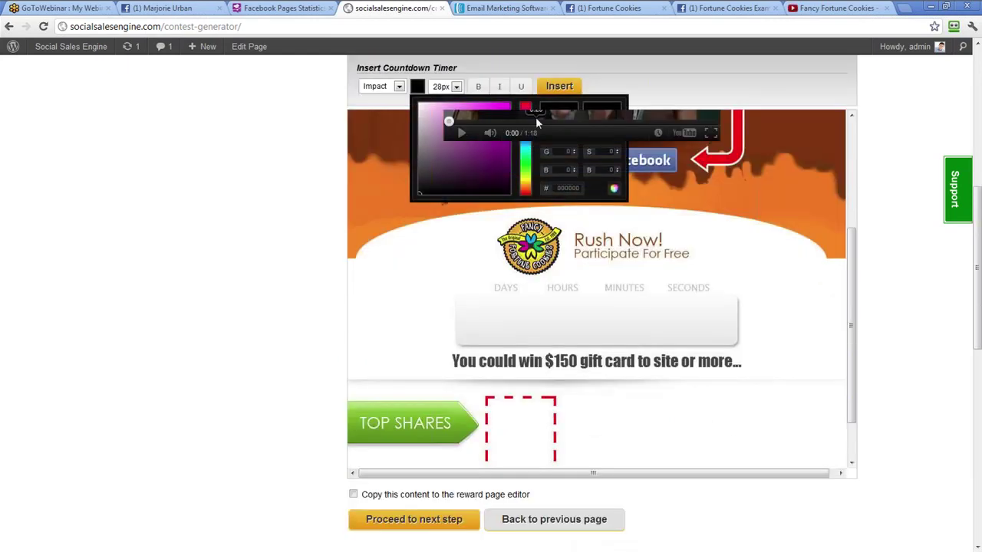
click(526, 146)
drag(526, 145, 526, 192)
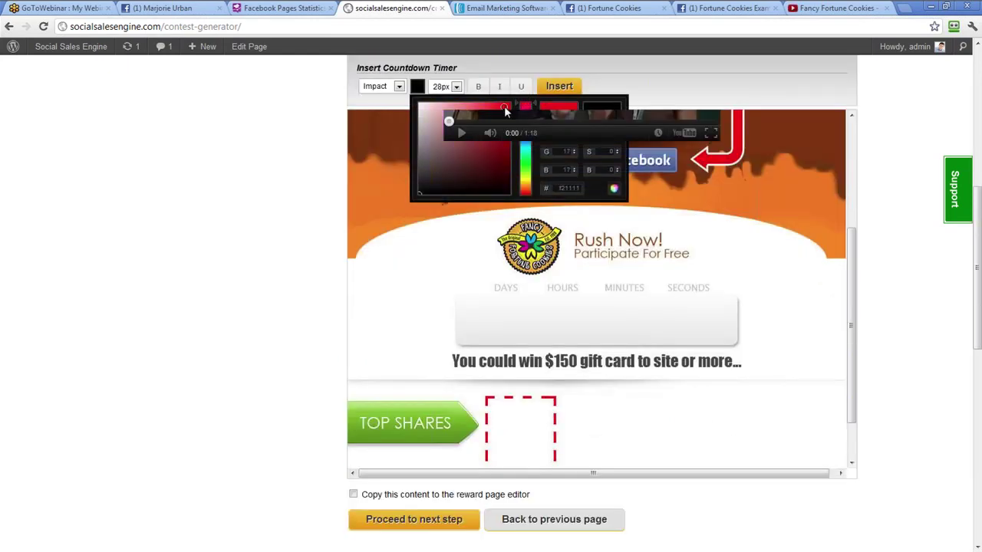
click(506, 105)
click(456, 85)
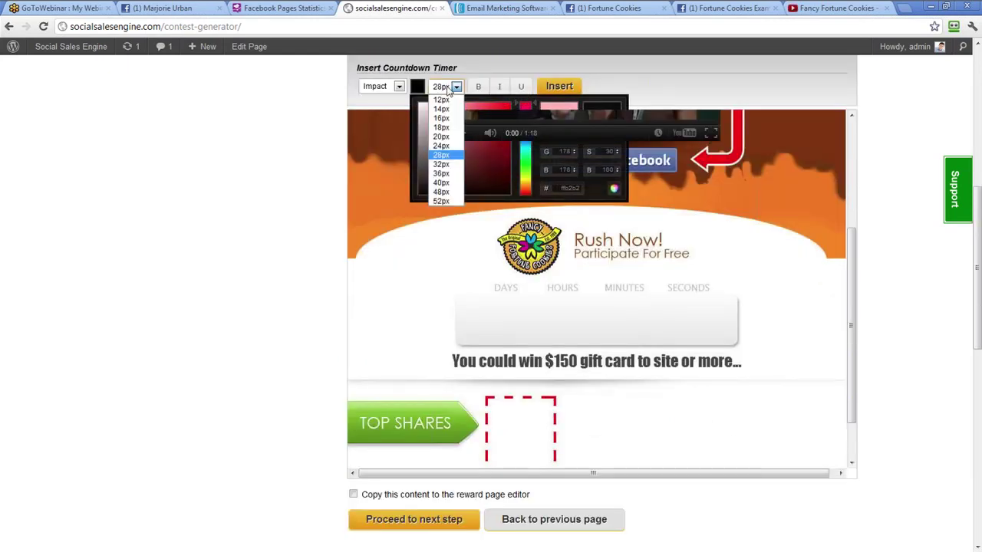
click(441, 192)
scroll(420, 159, down, 3)
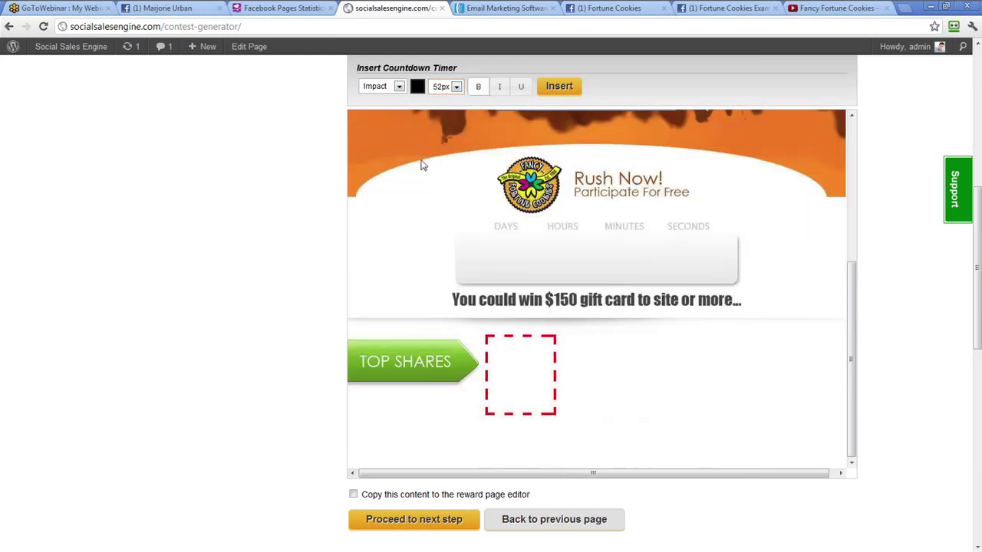
scroll(408, 132, up, 2)
click(387, 148)
click(376, 158)
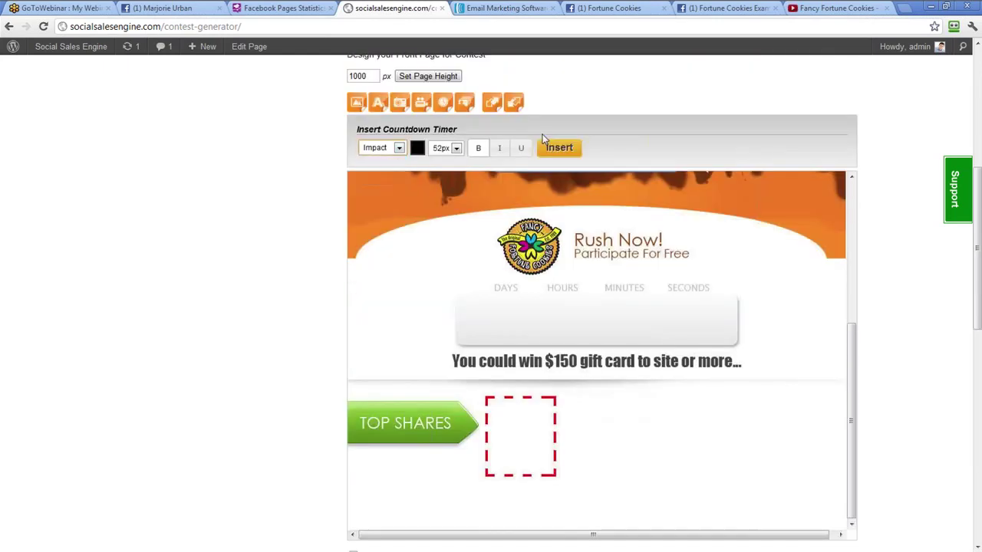
click(558, 148)
Fit a stronger-red timer into the countdown box on one line, then insert a 10-user leaderboard
drag(506, 230, 565, 340)
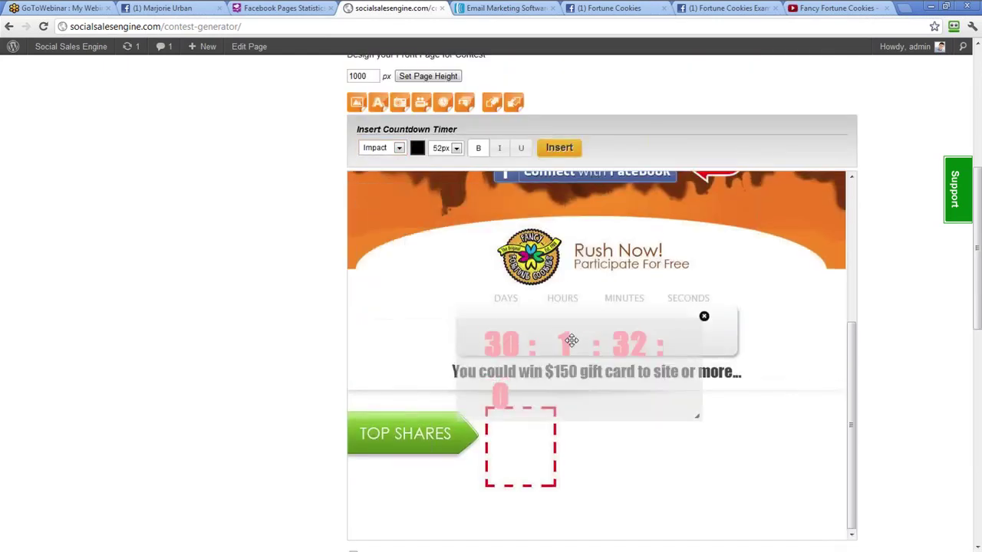
drag(692, 358, 744, 330)
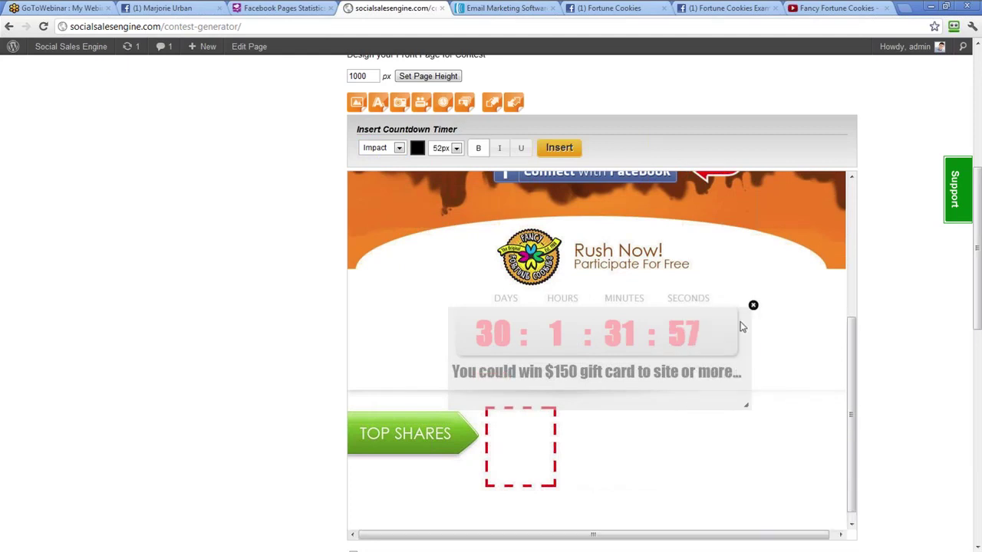
click(417, 148)
drag(445, 166, 507, 167)
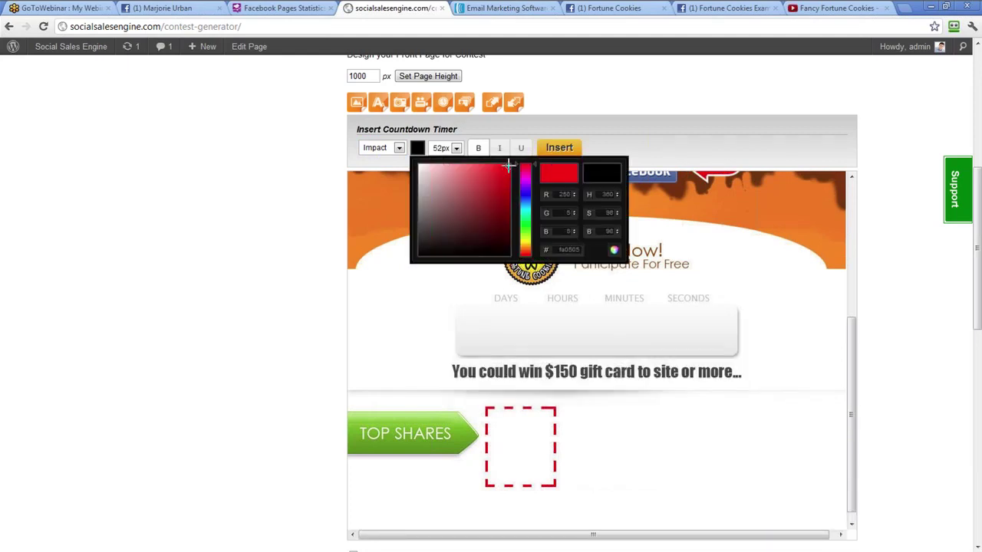
click(564, 155)
drag(441, 224, 553, 351)
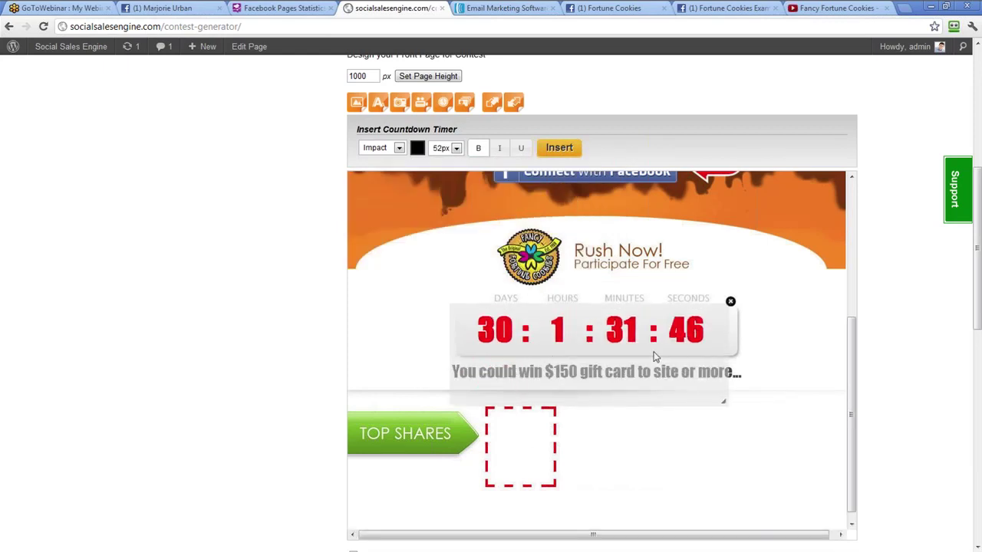
drag(665, 352, 665, 356)
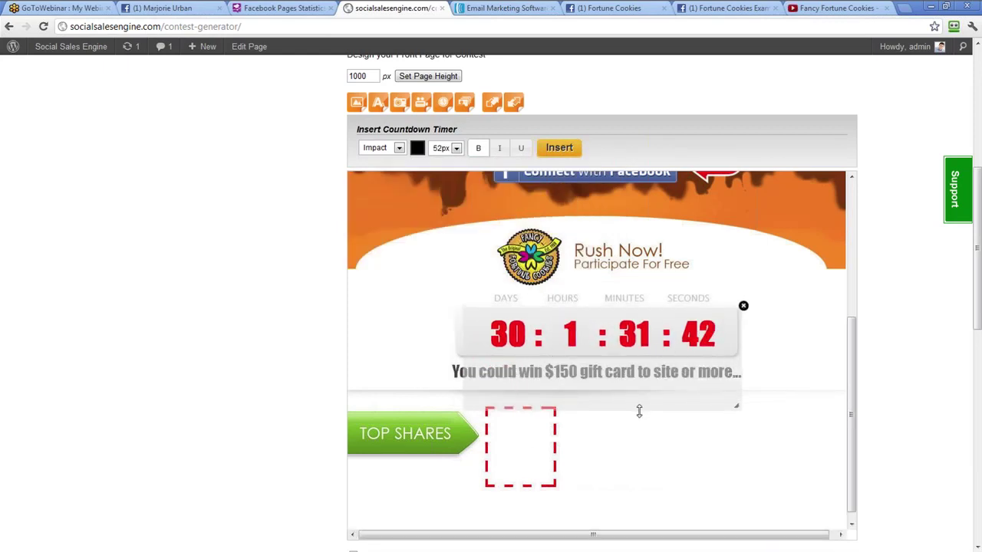
drag(639, 412, 639, 387)
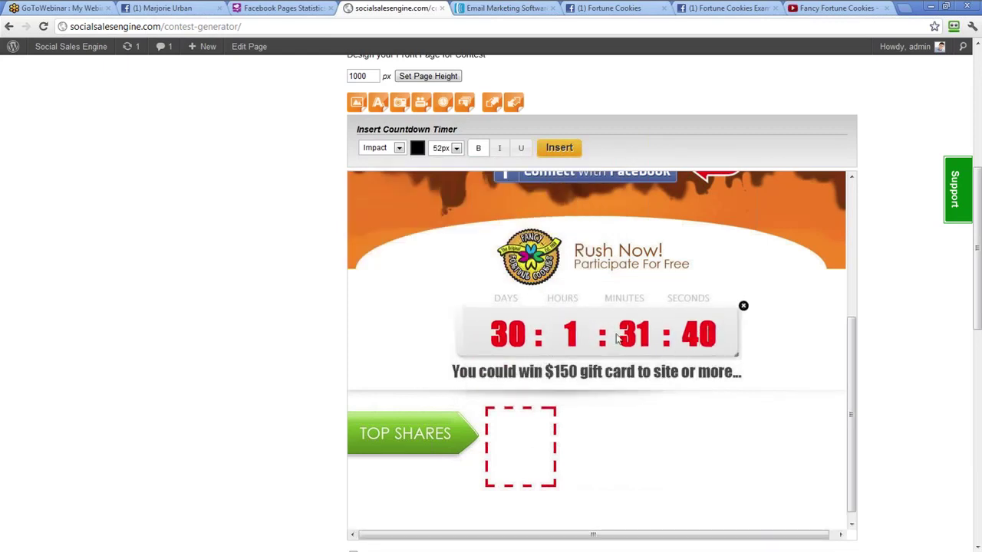
click(465, 103)
click(566, 150)
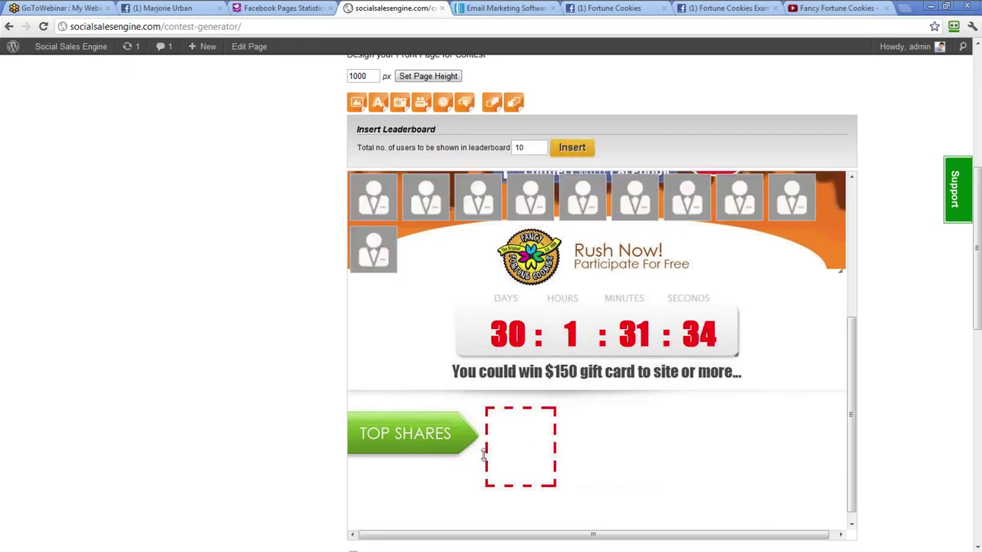
Reshape the 10-user leaderboard into two columns of five inside the dashed TOP SHARES box
click(419, 206)
drag(515, 458, 464, 428)
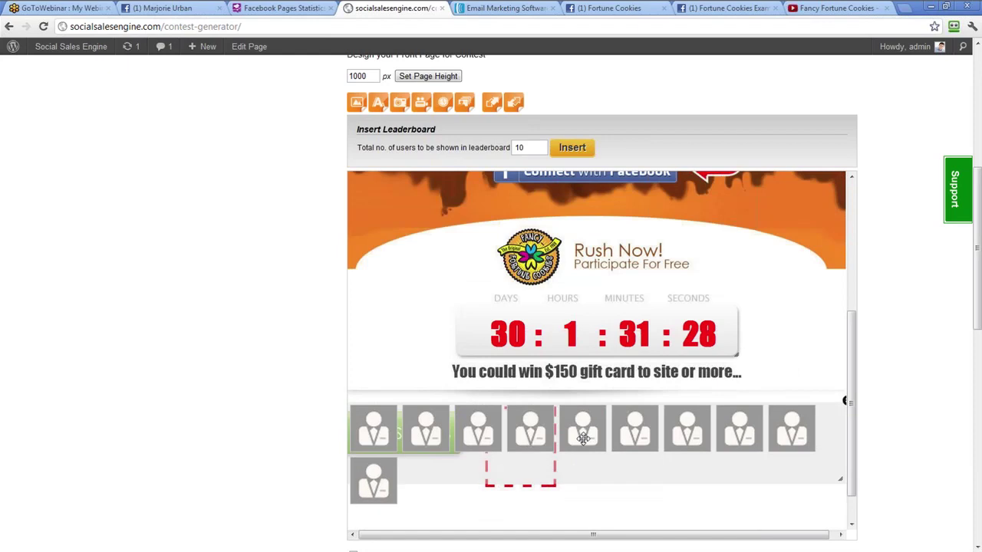
drag(833, 481, 440, 452)
drag(542, 451, 586, 453)
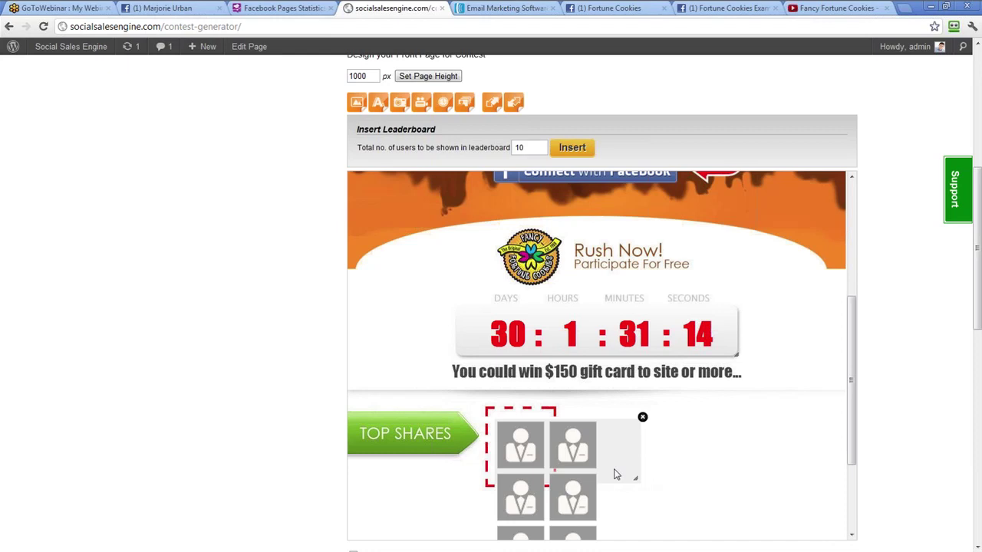
scroll(763, 361, up, 1)
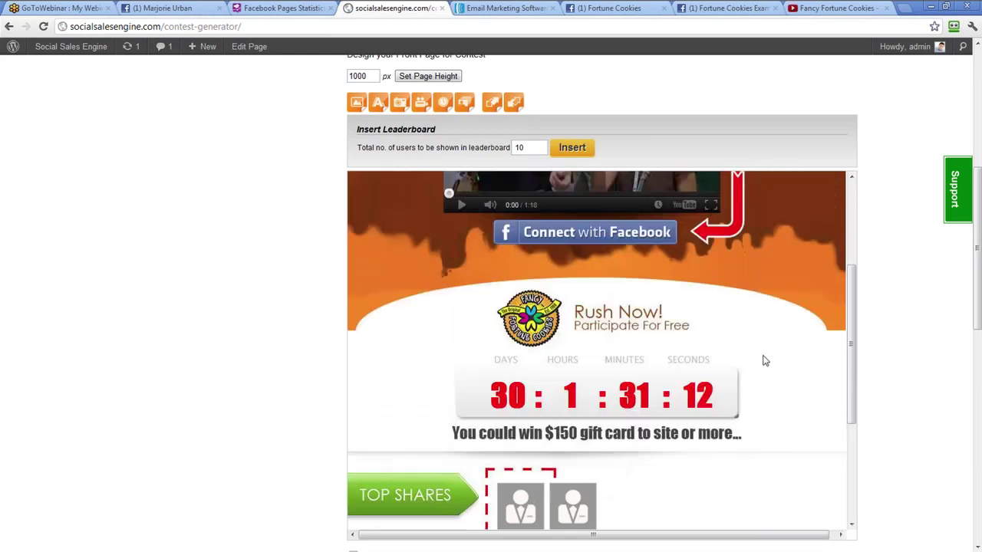
scroll(763, 360, down, 3)
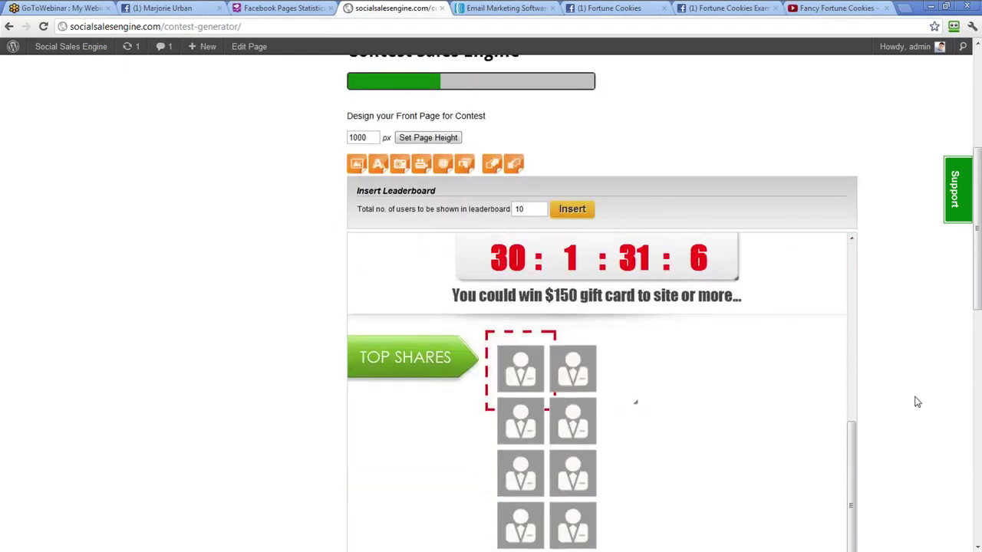
scroll(915, 405, down, 3)
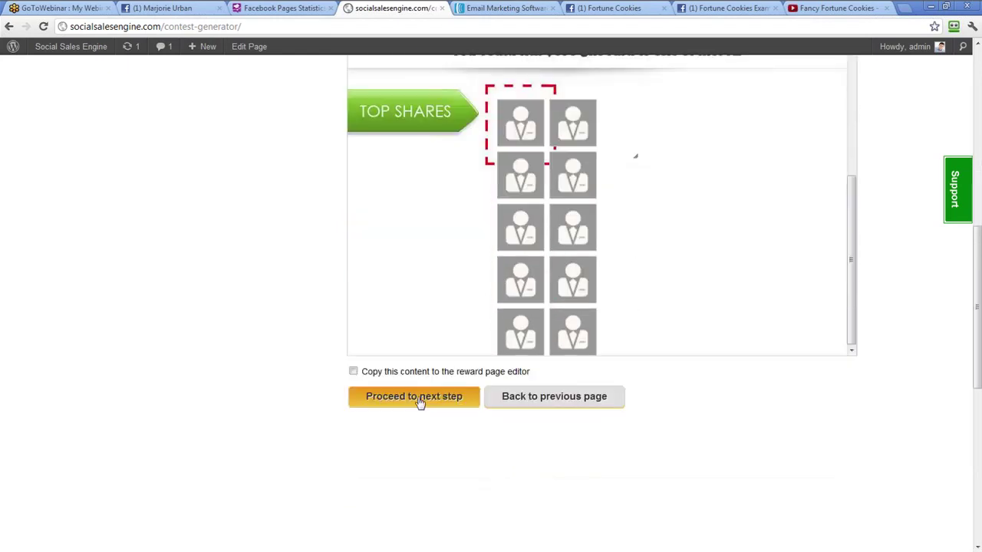
Proceed to the Reward Page design step
click(421, 395)
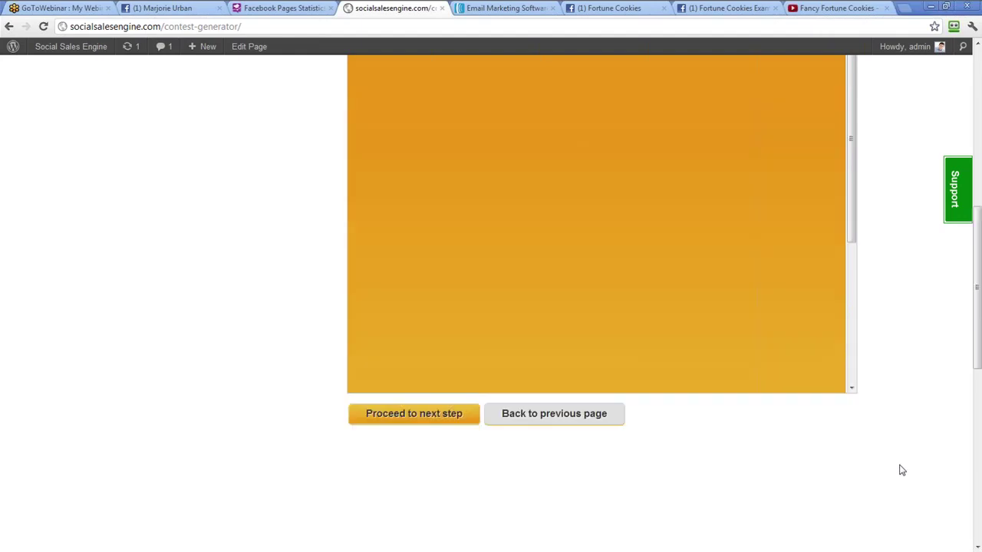
scroll(902, 470, up, 2)
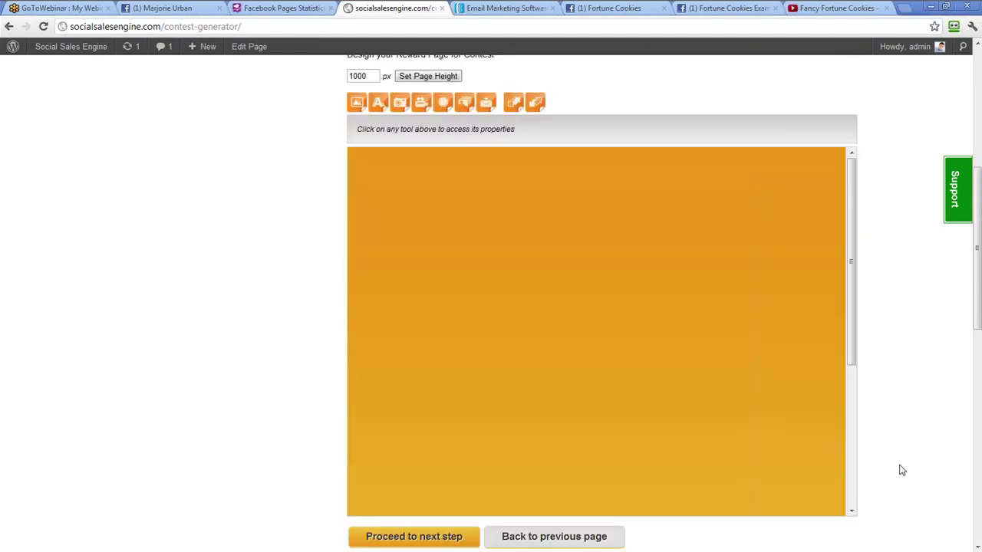
scroll(902, 470, up, 2)
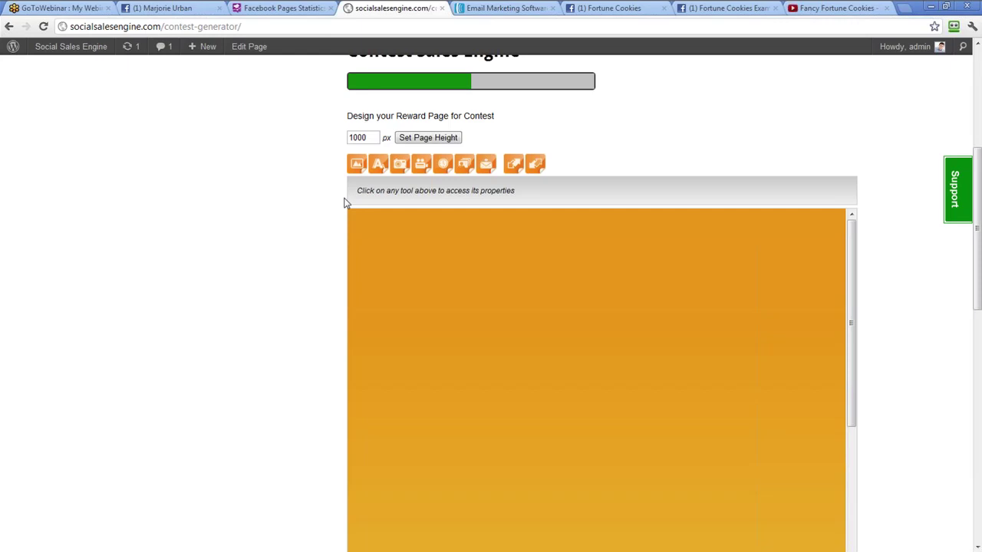
Set the reward page background to a white top shade fading into f7e8f7 pink
click(366, 163)
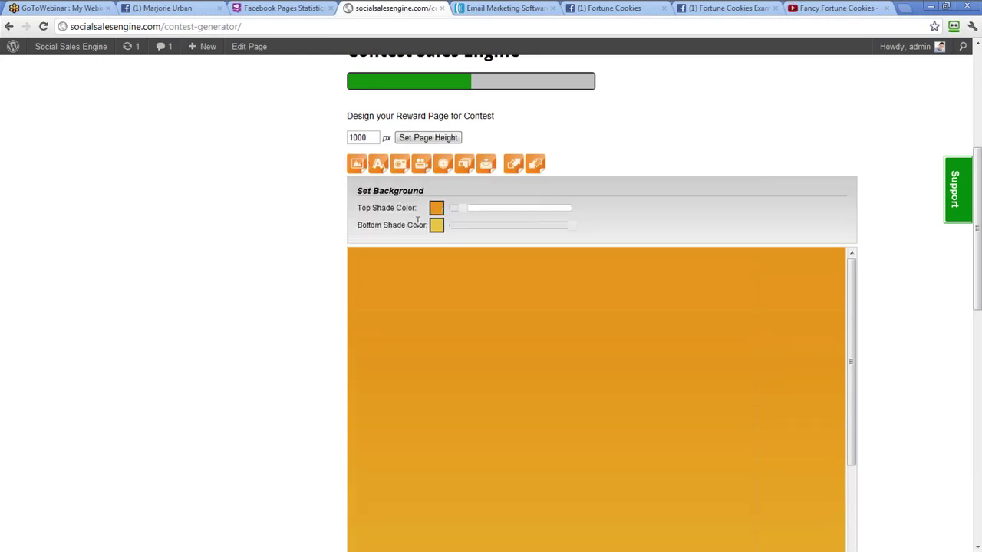
click(436, 208)
drag(476, 280, 439, 222)
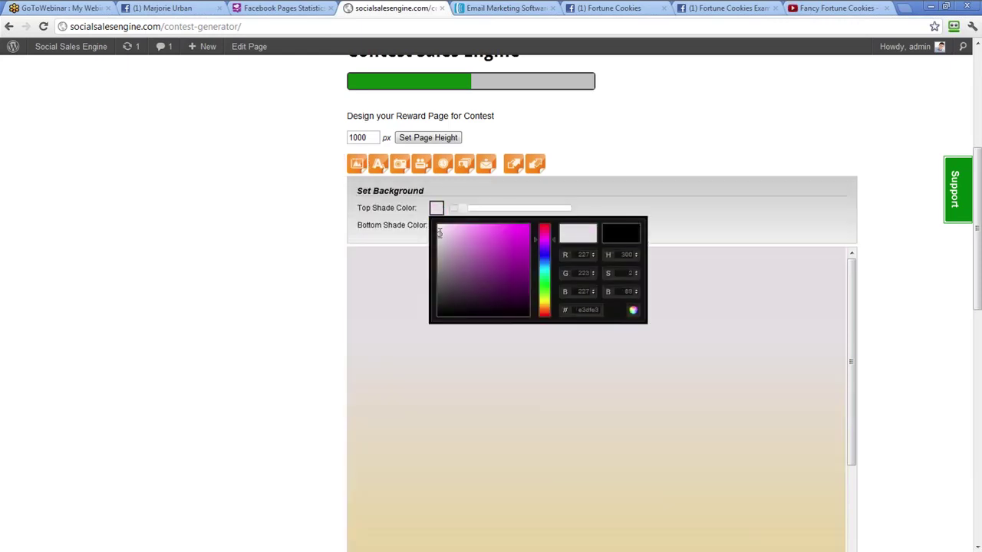
click(435, 234)
click(436, 226)
click(441, 242)
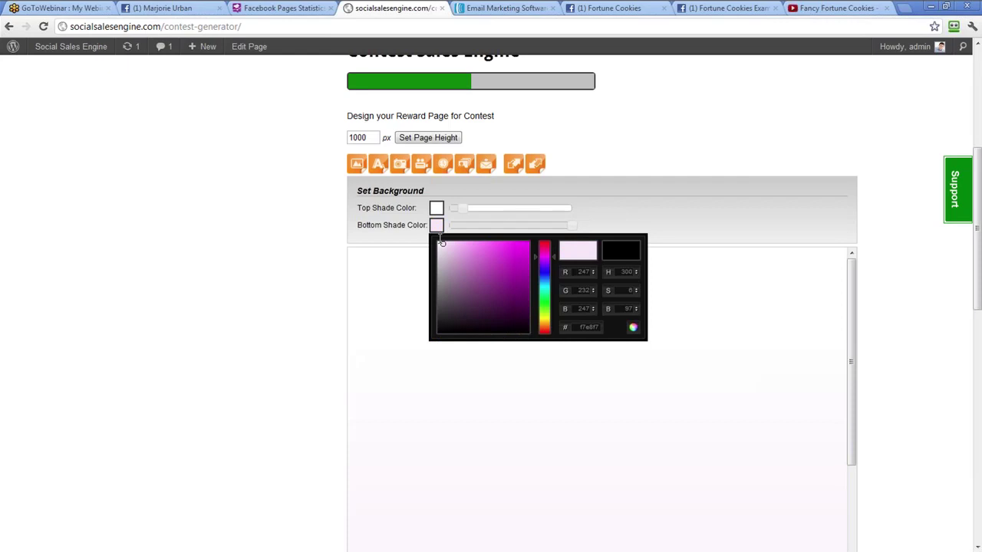
Upload and insert reward.jpg as the reward page artwork
click(399, 163)
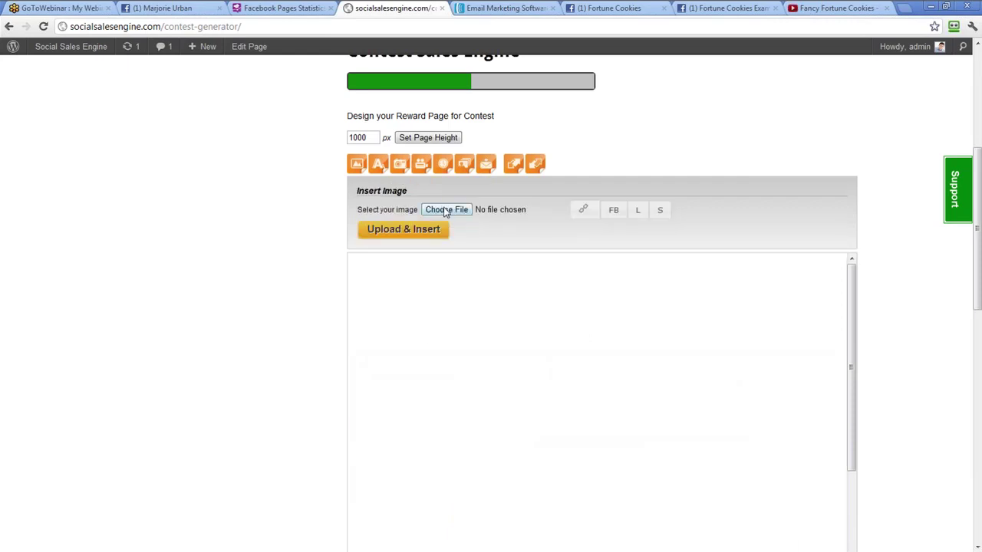
click(445, 210)
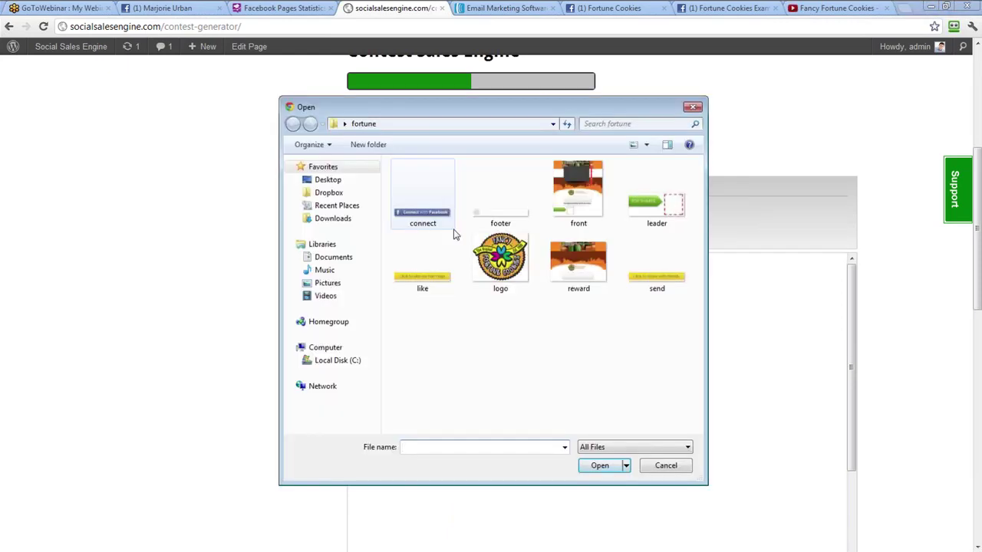
click(587, 278)
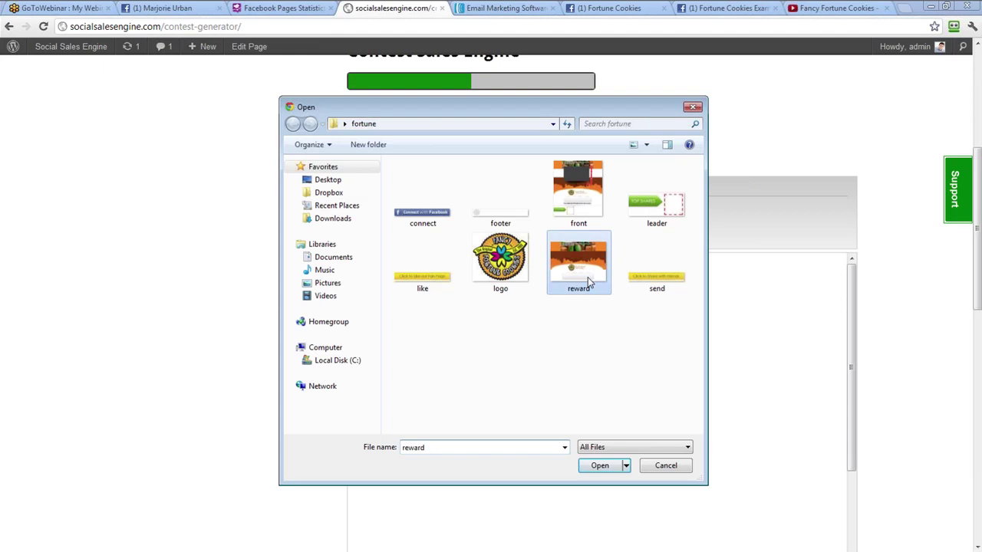
double_click(588, 280)
click(437, 230)
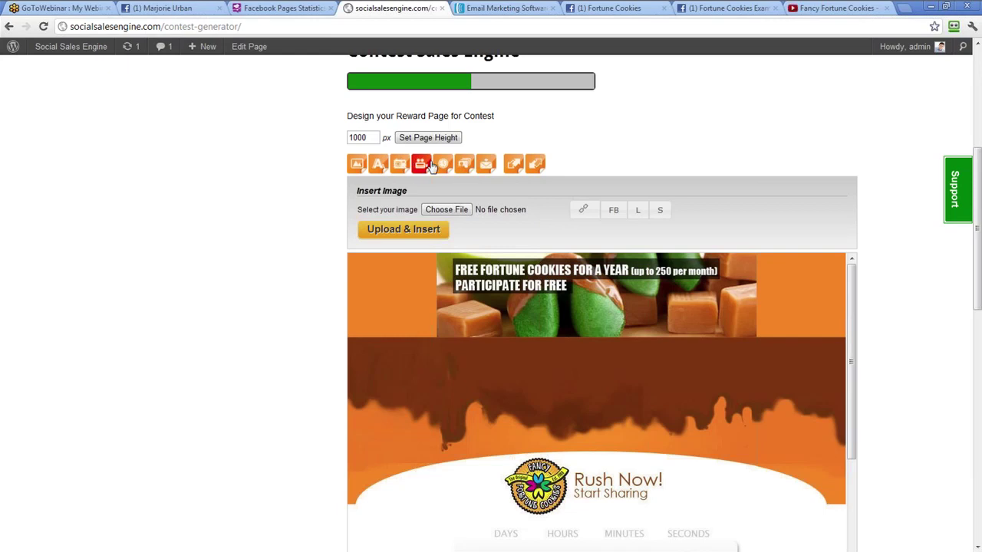
Add like.png as a Like our Fan Page button on the brown band
click(435, 211)
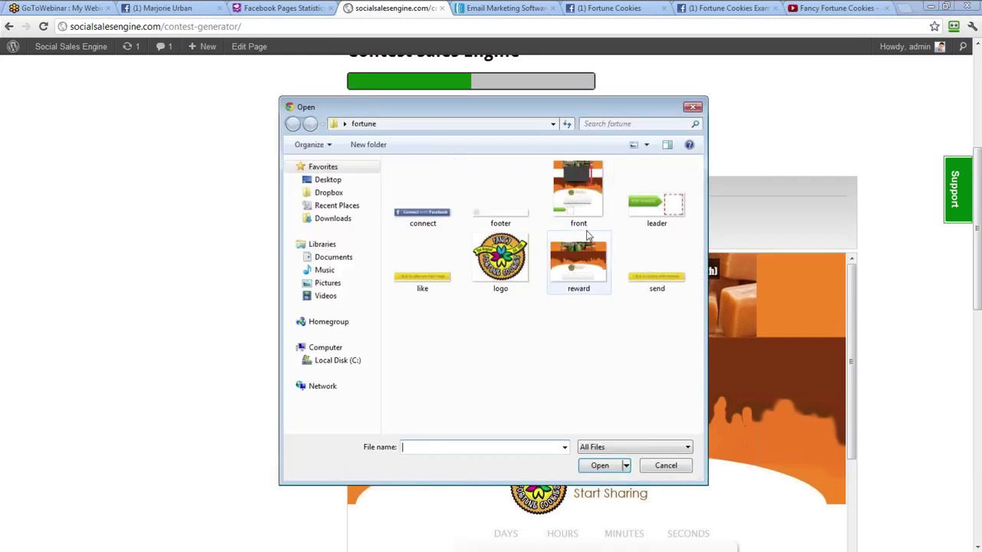
double_click(435, 279)
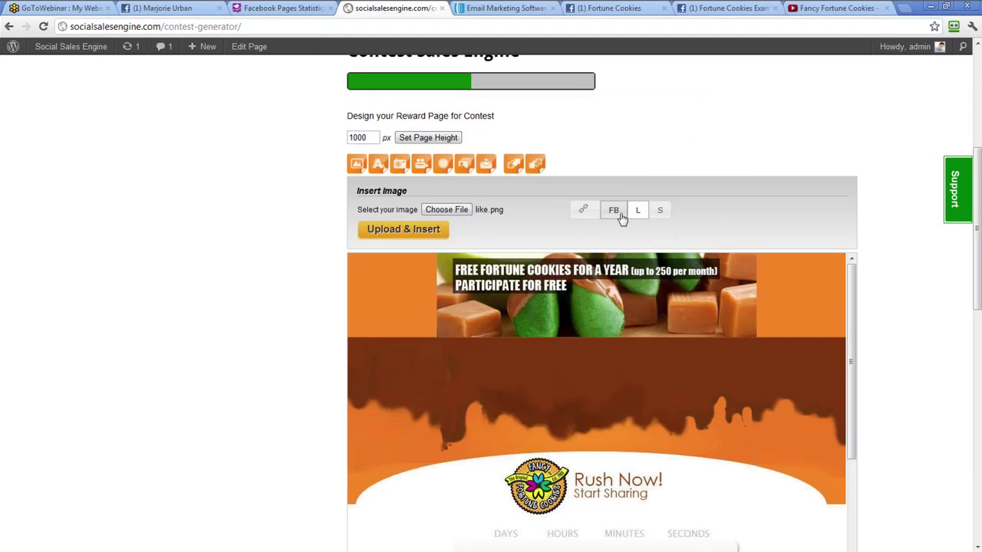
click(445, 234)
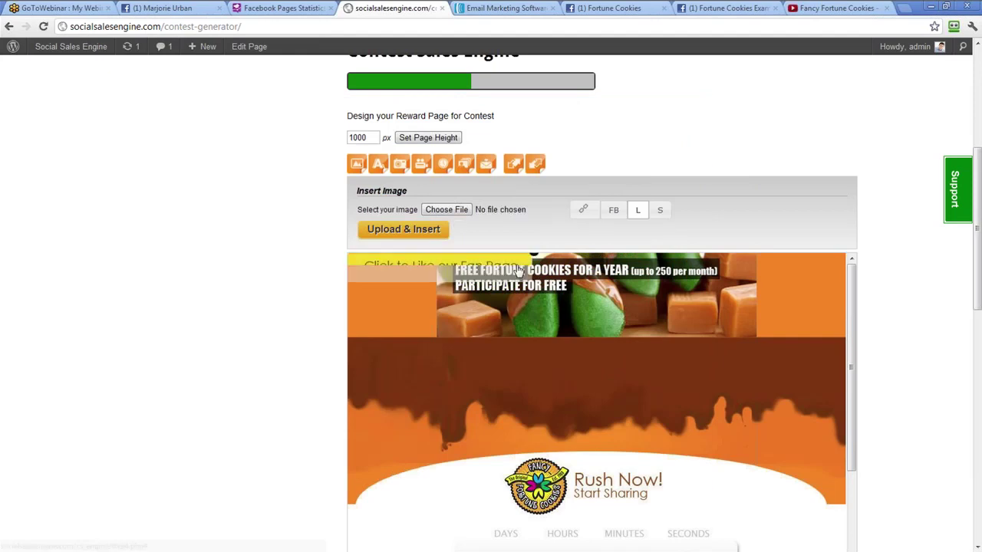
drag(542, 314, 671, 365)
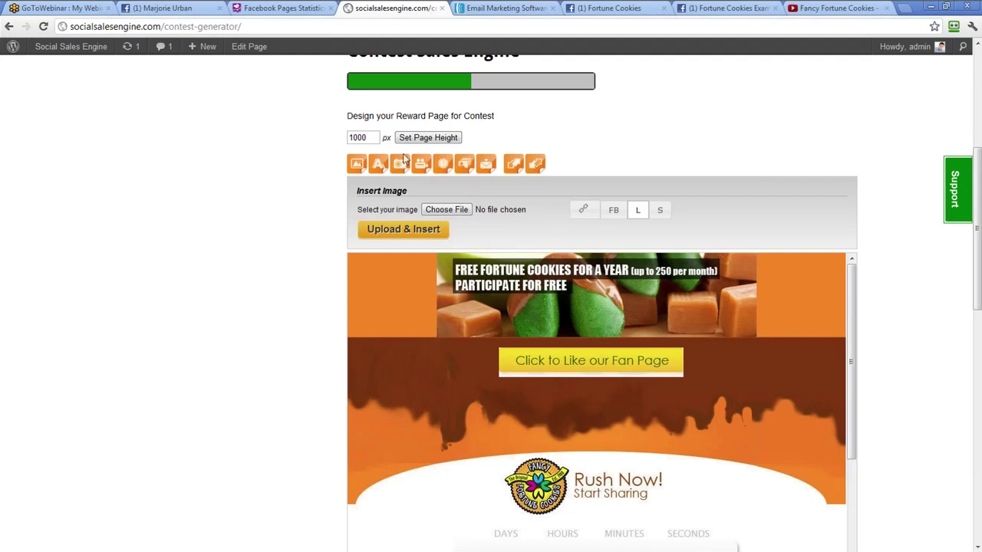
Add send.png as a Share with Friends button below the like button
click(451, 214)
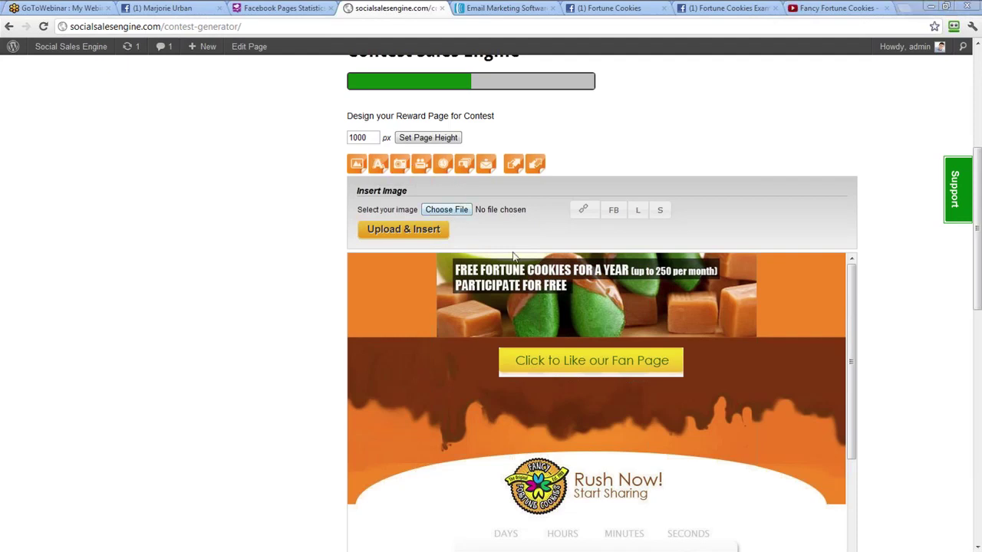
double_click(649, 269)
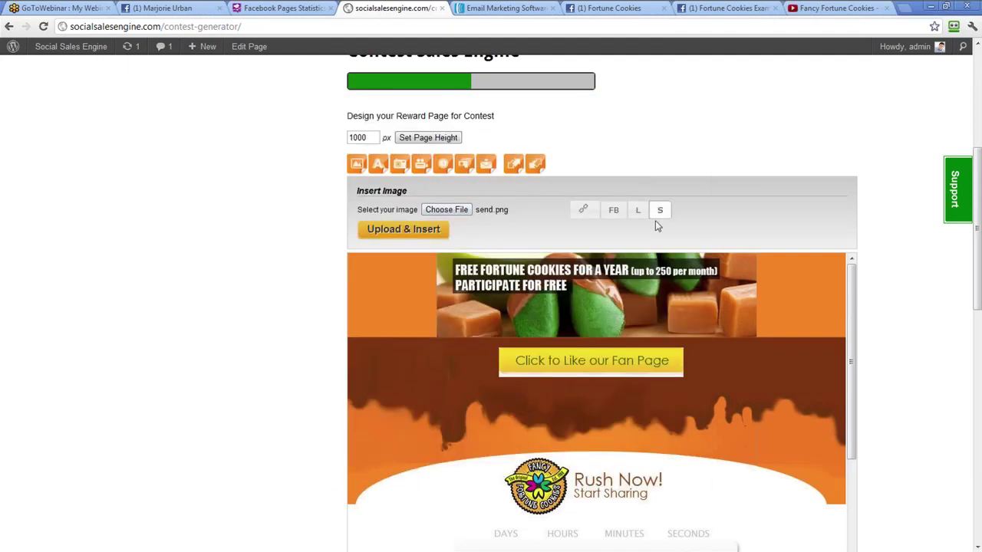
click(432, 228)
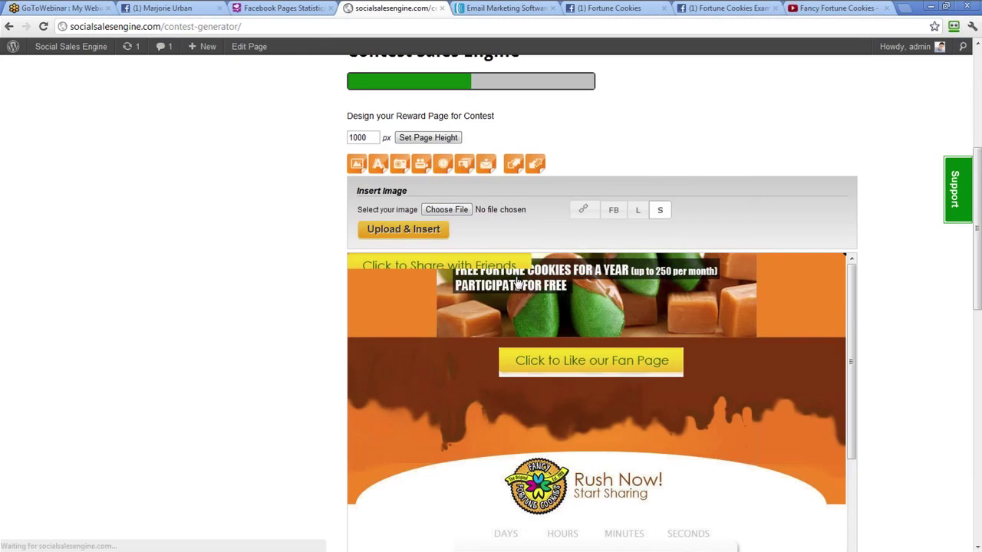
drag(633, 437, 693, 410)
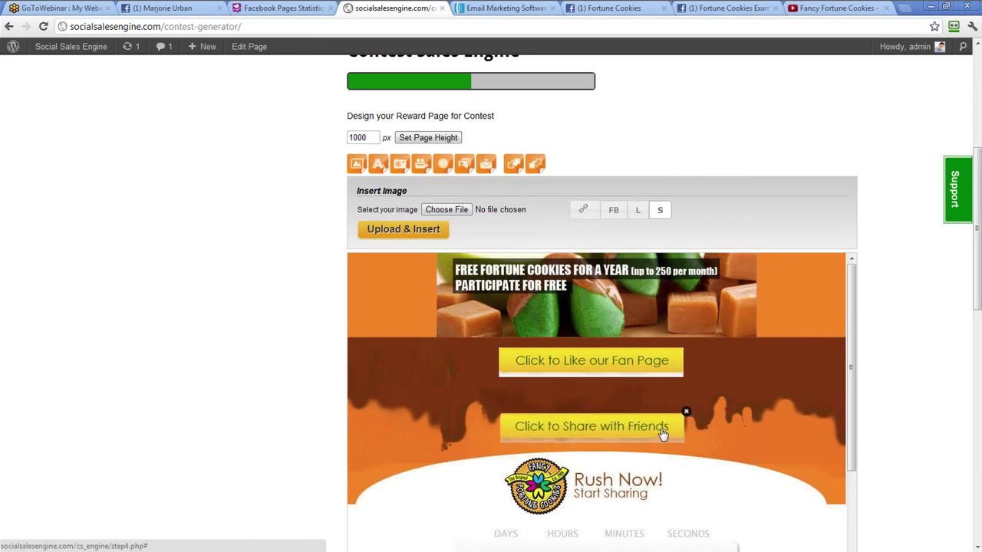
scroll(707, 418, down, 5)
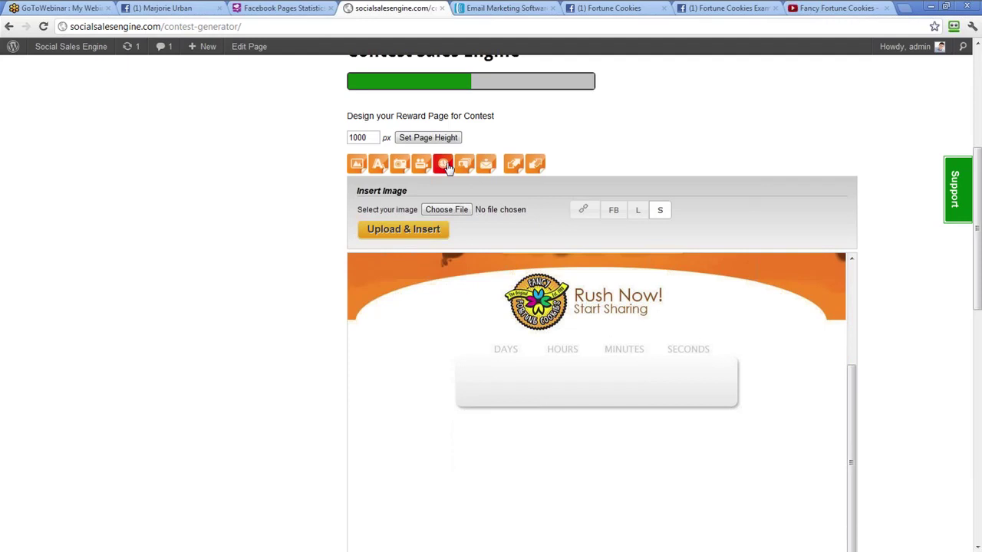
click(445, 167)
Insert a bright red countdown timer at 52px font size
click(416, 209)
click(524, 240)
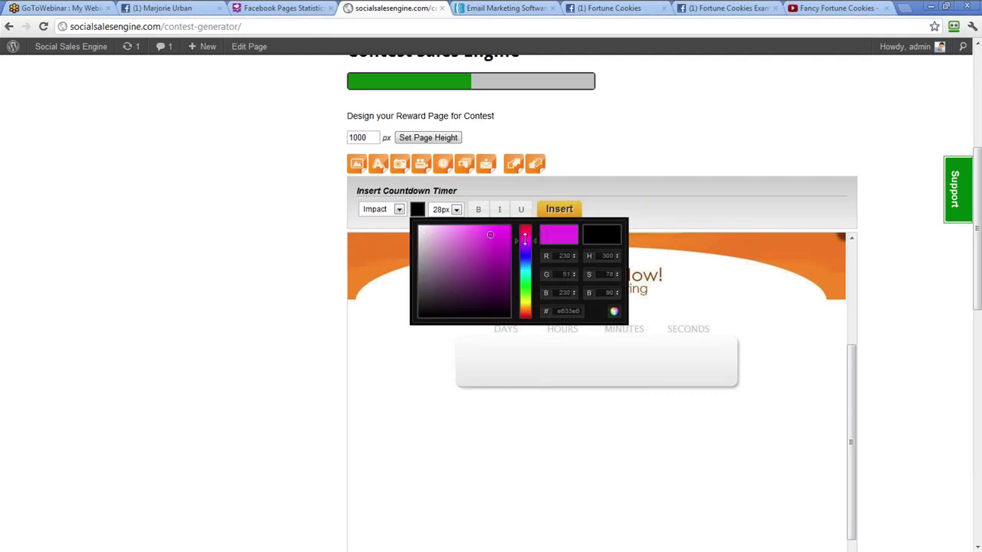
drag(528, 236, 526, 228)
click(510, 231)
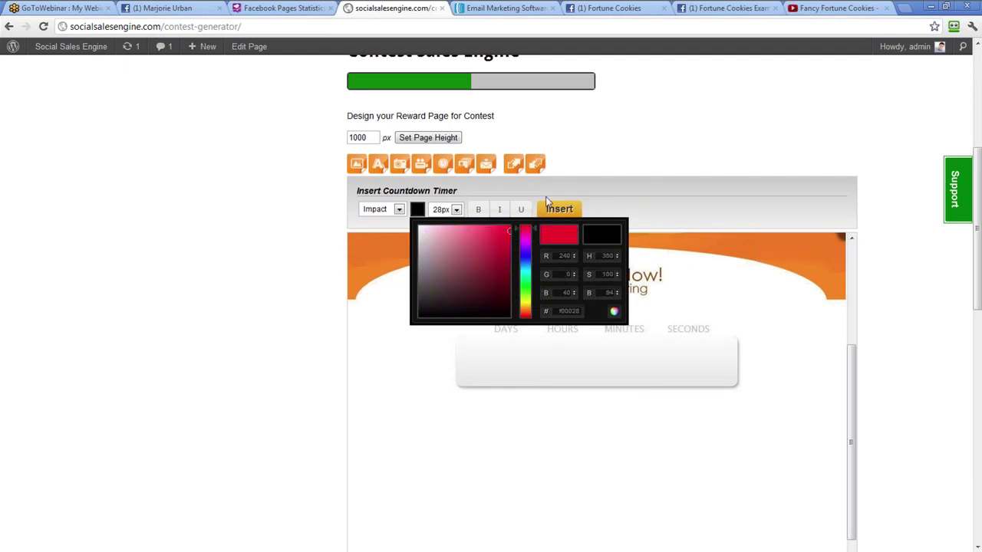
click(456, 210)
click(455, 209)
click(446, 323)
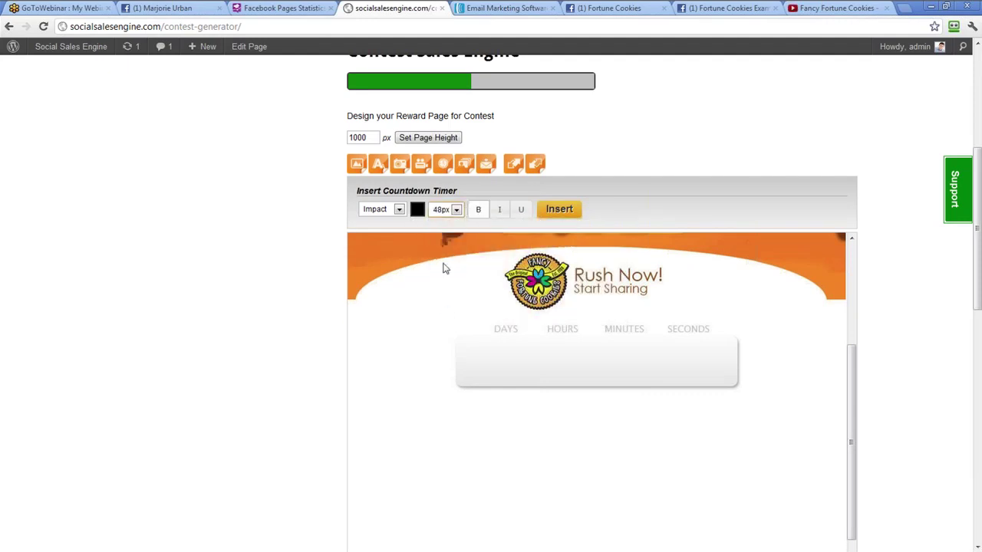
click(455, 209)
click(446, 326)
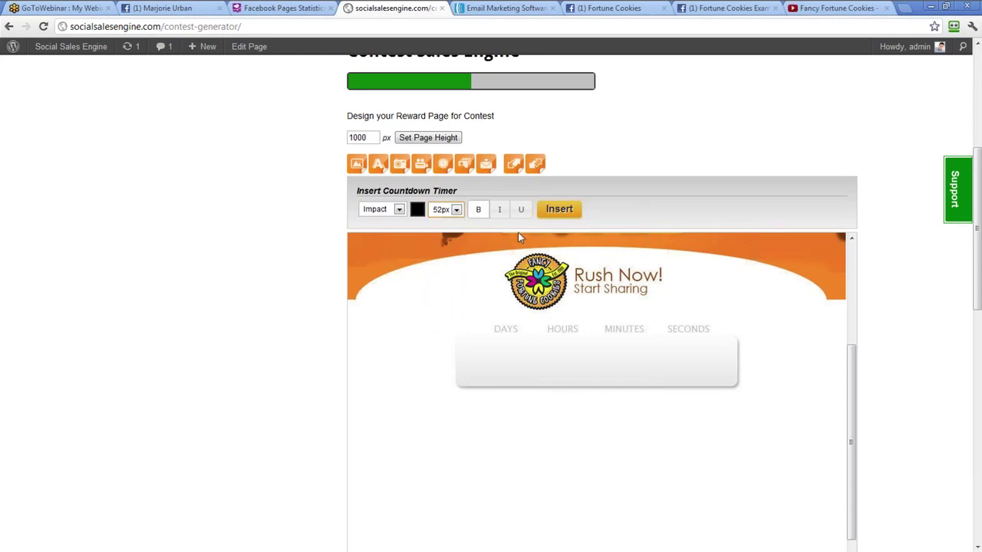
click(558, 209)
Move the timer into the countdown box and resize it to fit one line
drag(390, 315, 495, 417)
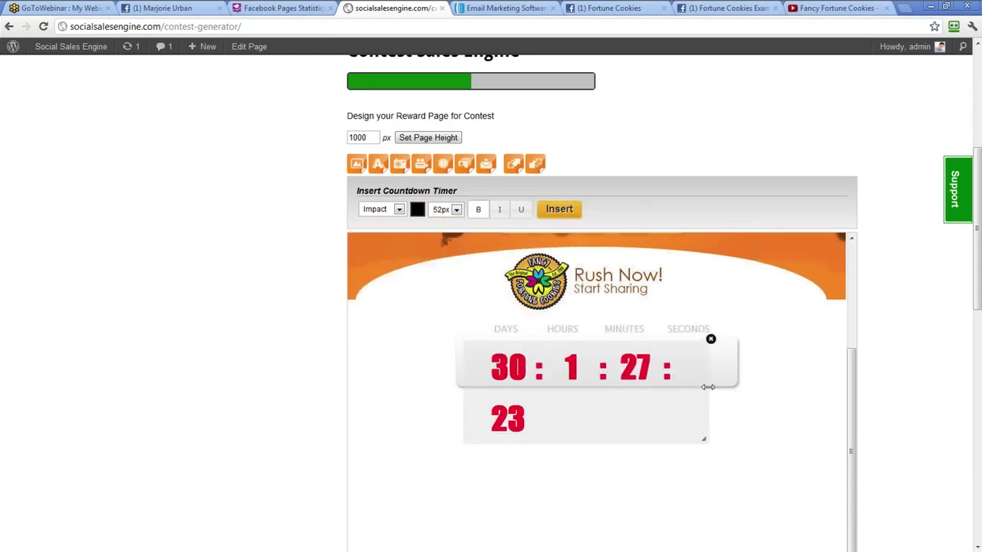
drag(707, 387, 744, 388)
drag(634, 443, 637, 389)
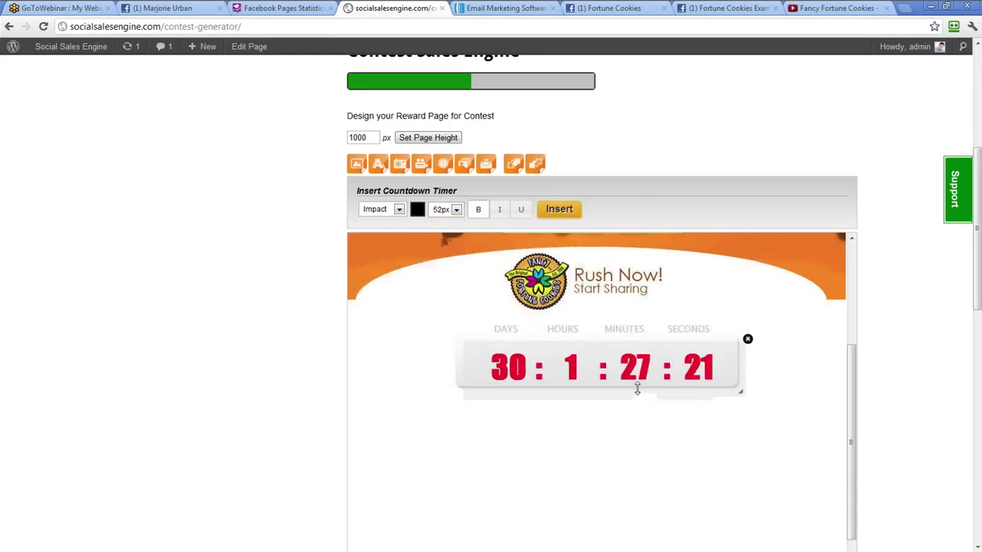
click(378, 163)
Add bold 48px blue 'Grand Prize!!!' text below the countdown timer
click(414, 209)
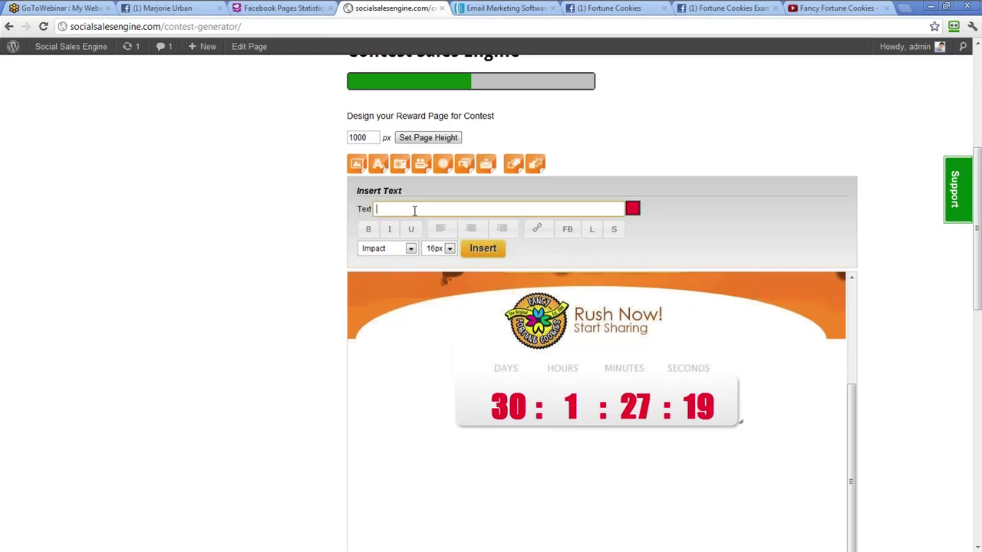
key(BackSpace)
key(BackSpace)
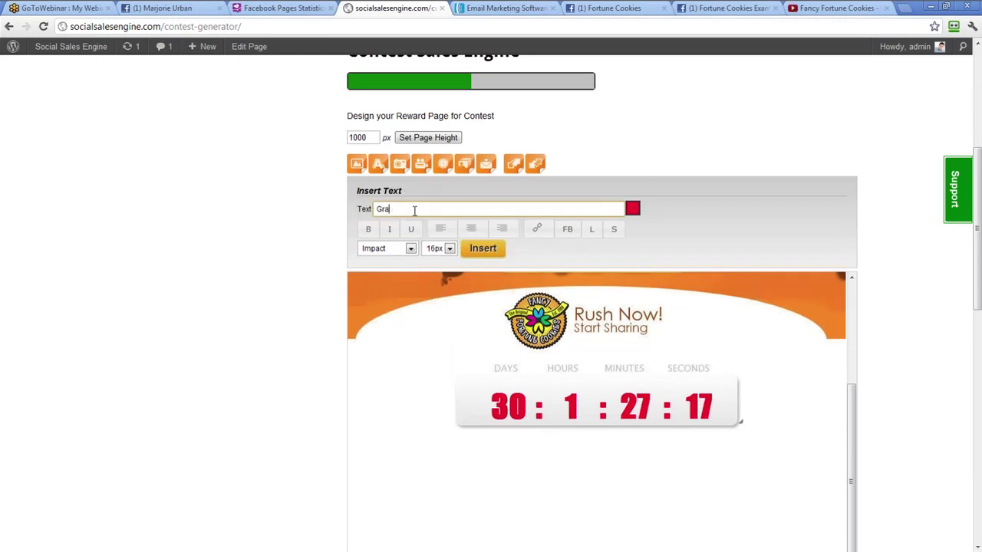
text(nd Prize!!!)
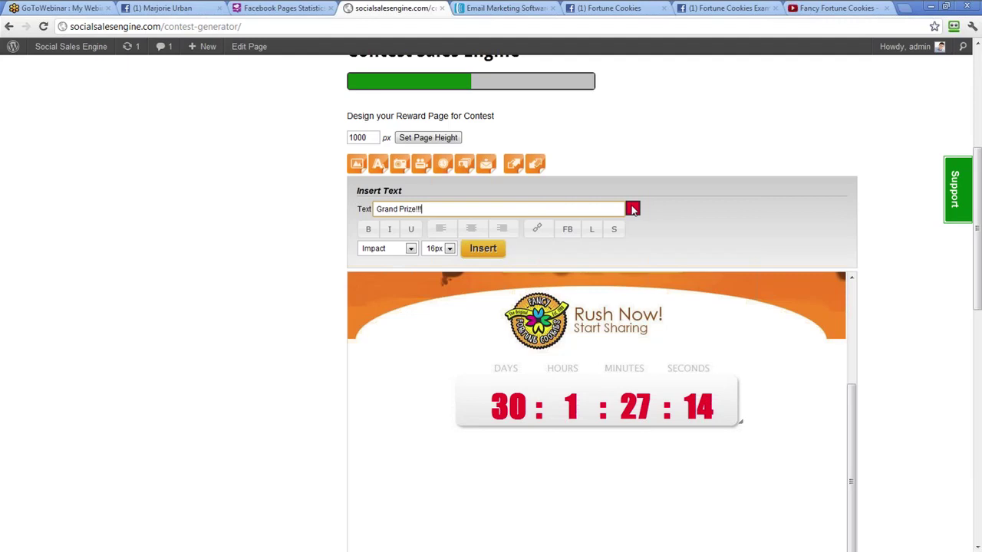
click(632, 209)
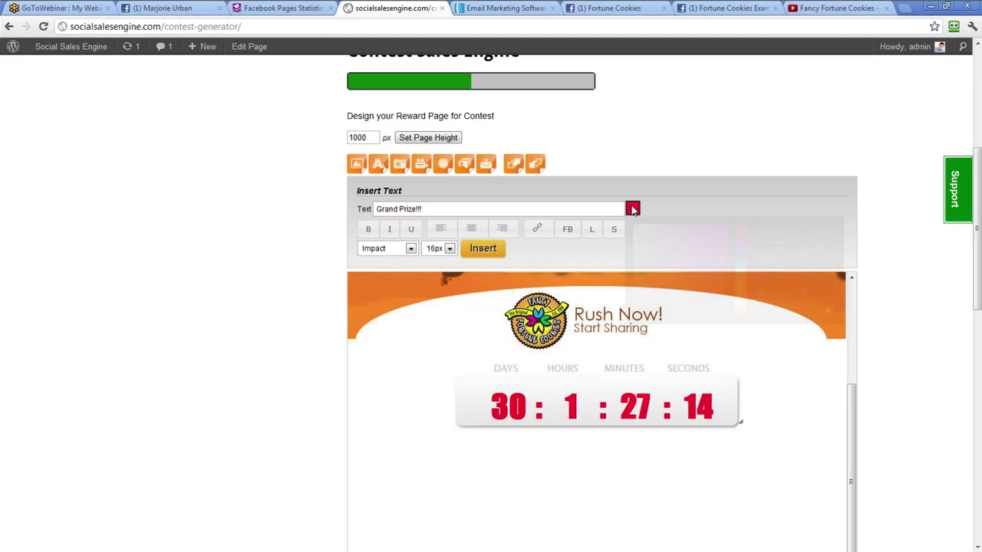
click(724, 258)
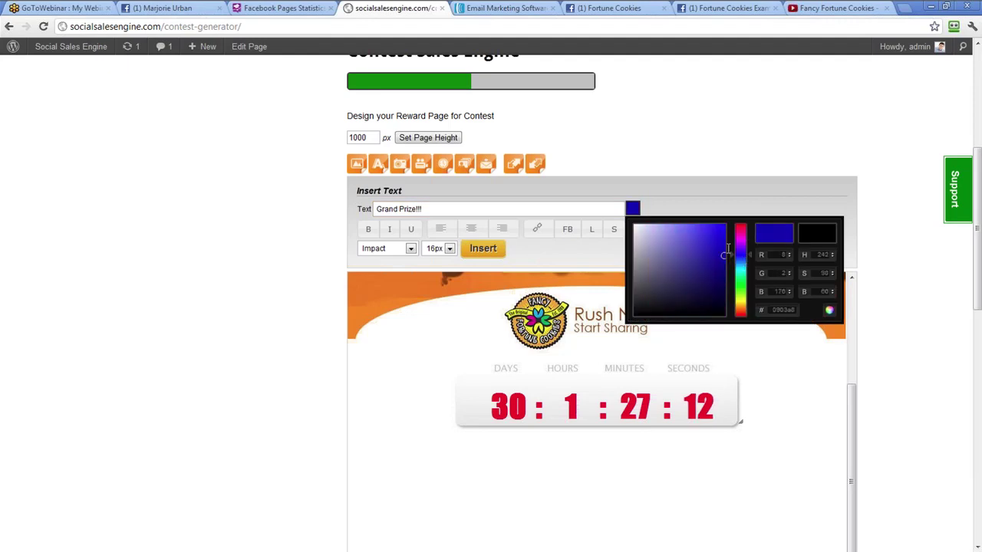
click(664, 201)
click(362, 232)
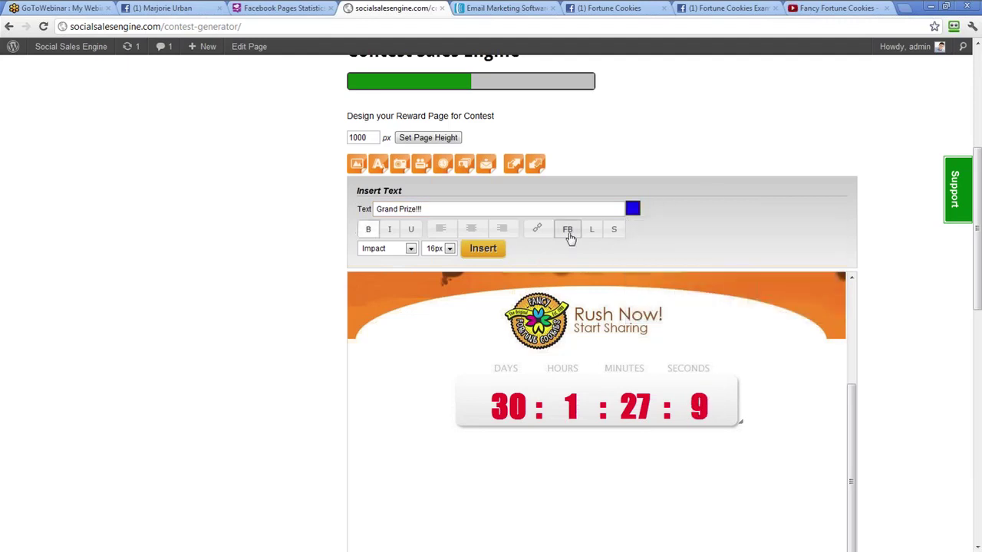
click(435, 247)
click(437, 360)
click(483, 248)
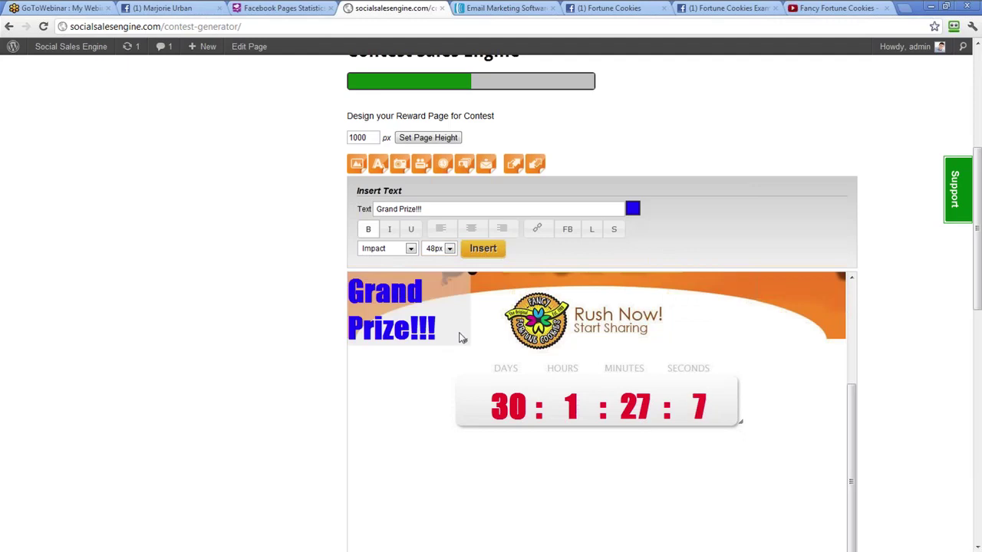
drag(470, 310, 701, 505)
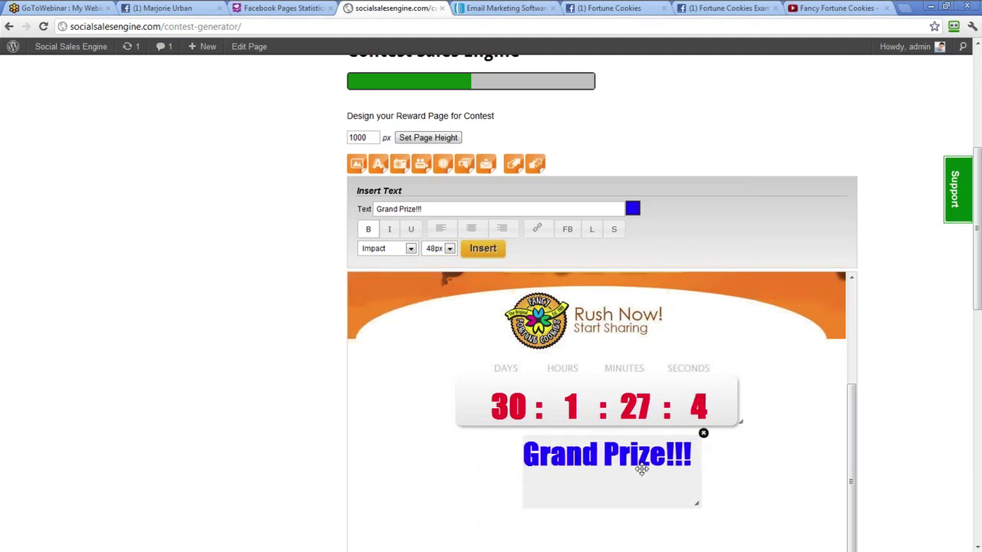
drag(611, 508, 609, 467)
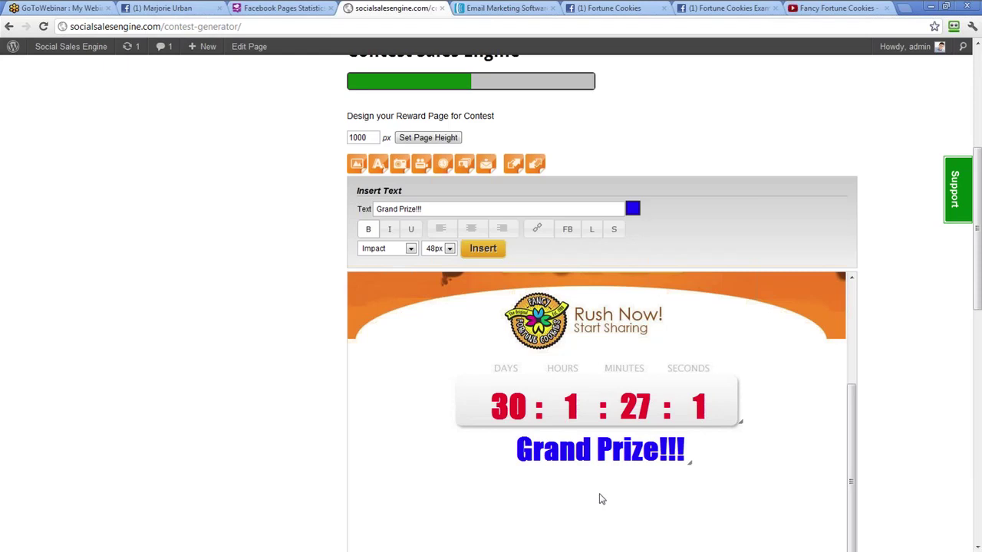
Add the '#1 - Free Fortune Cookies For 1 Year' prize line at 18px, then delete it
scroll(621, 489, down, 1)
scroll(621, 490, down, 1)
drag(461, 147, 346, 149)
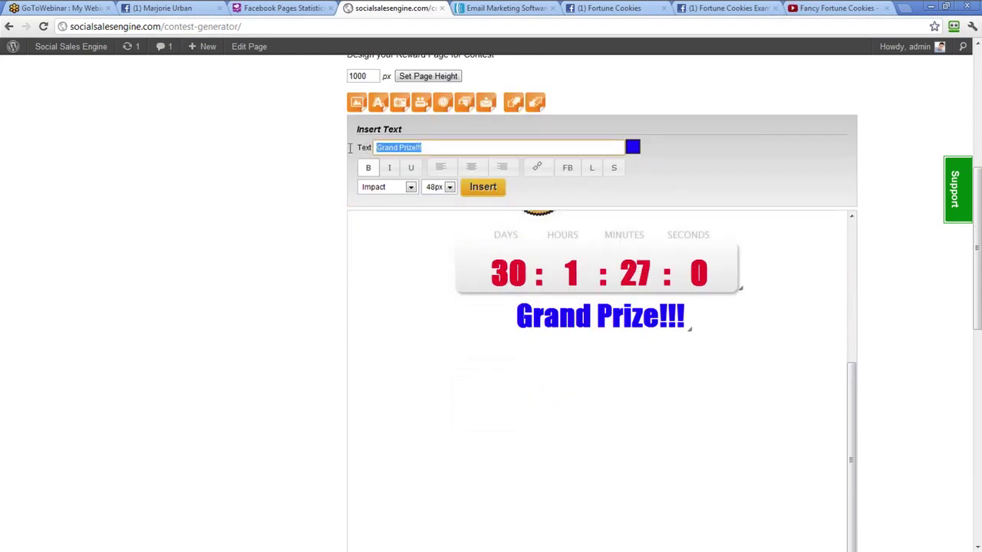
text(#1)
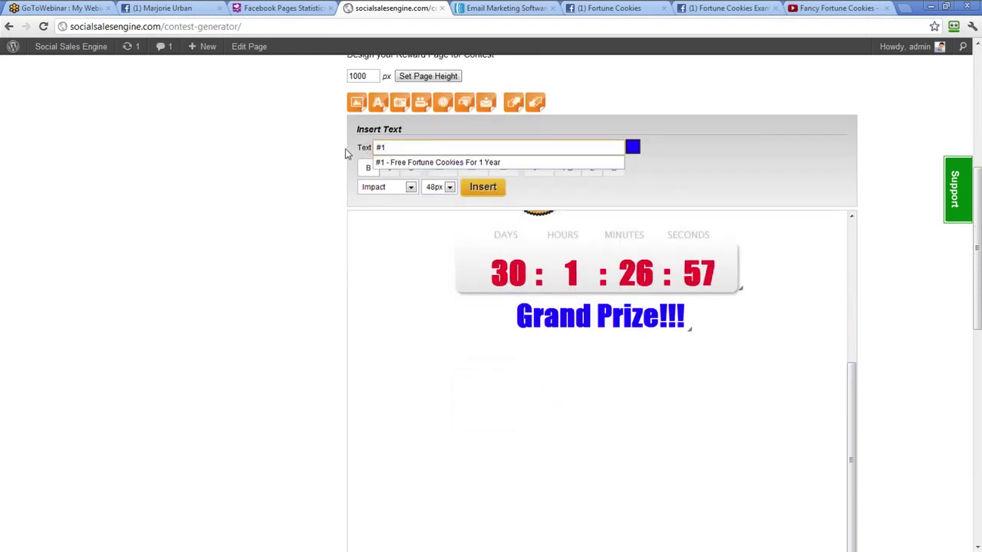
click(416, 163)
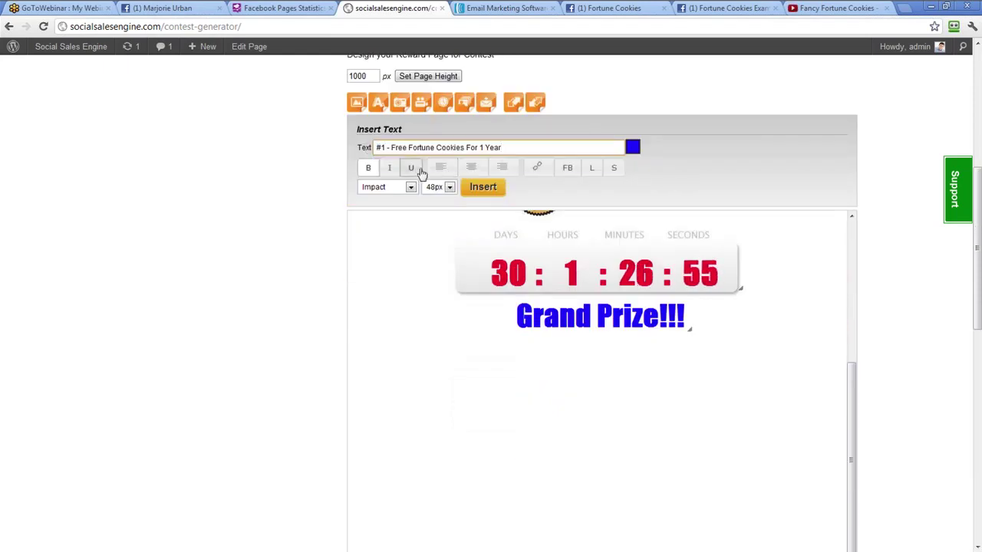
click(439, 190)
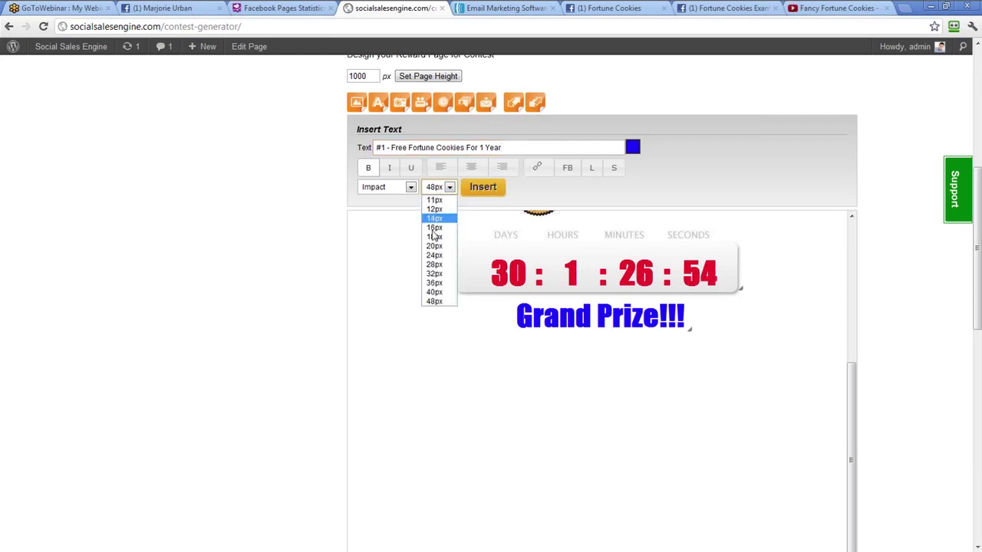
click(435, 230)
click(480, 190)
drag(429, 247, 560, 390)
click(599, 363)
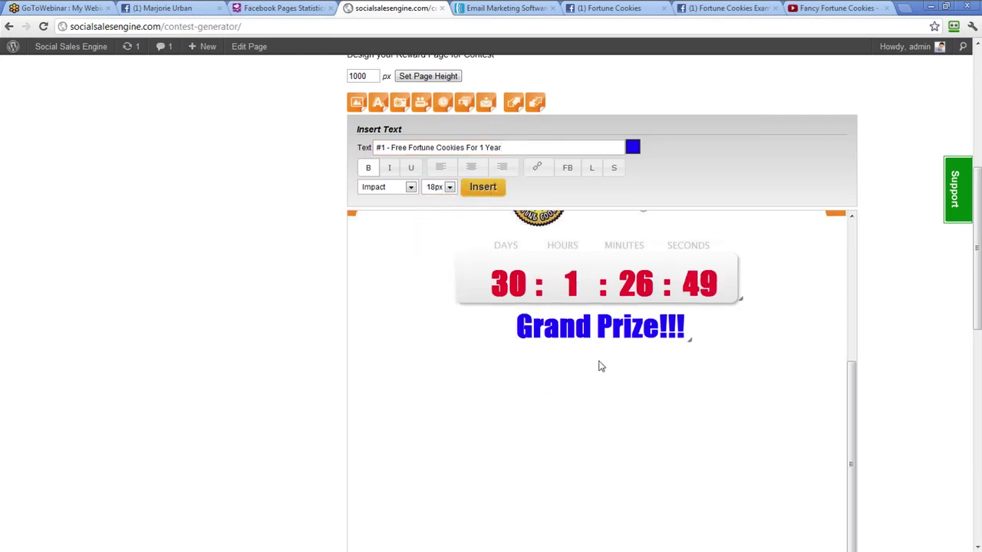
Re-add the prize line in red at 28px, centred on one line below Grand Prize!!!
click(632, 151)
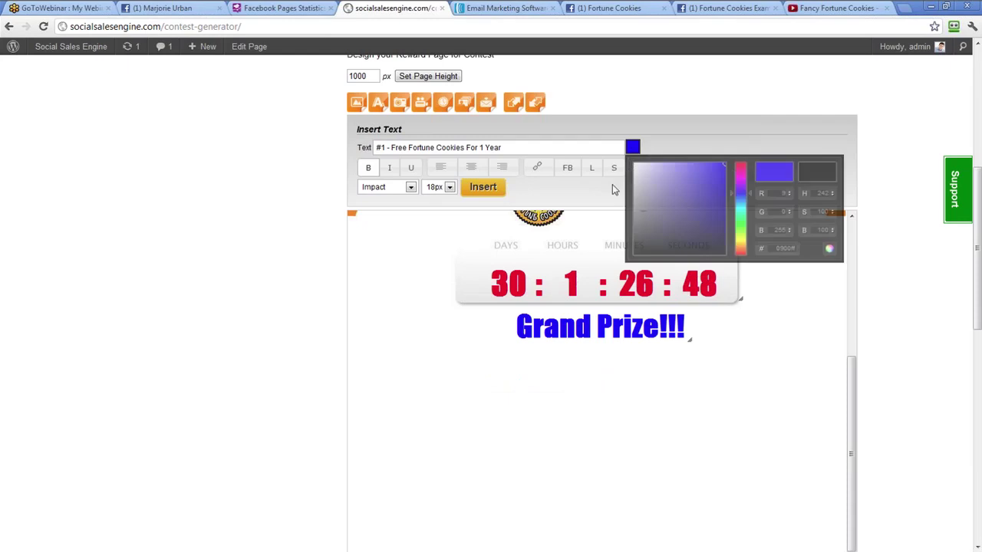
click(741, 166)
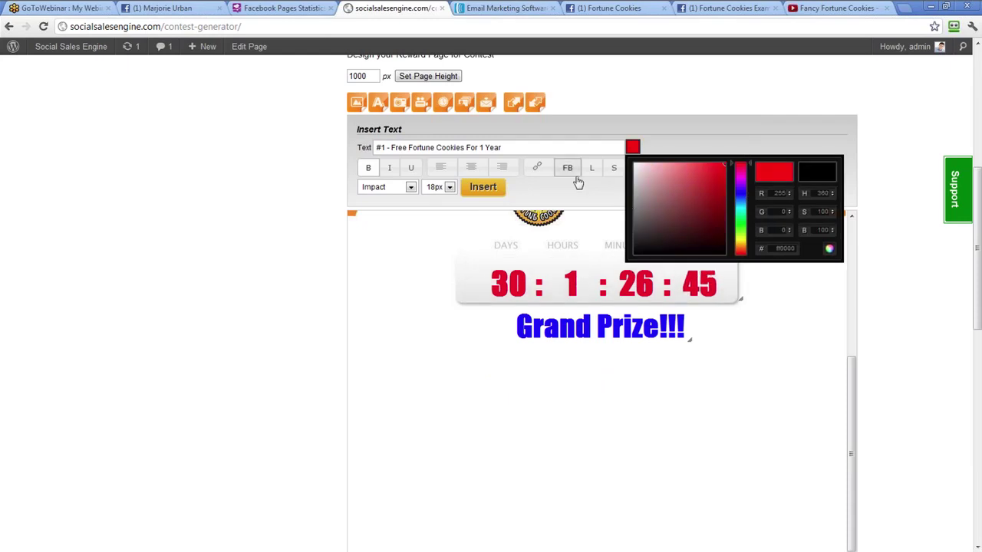
click(576, 188)
click(449, 187)
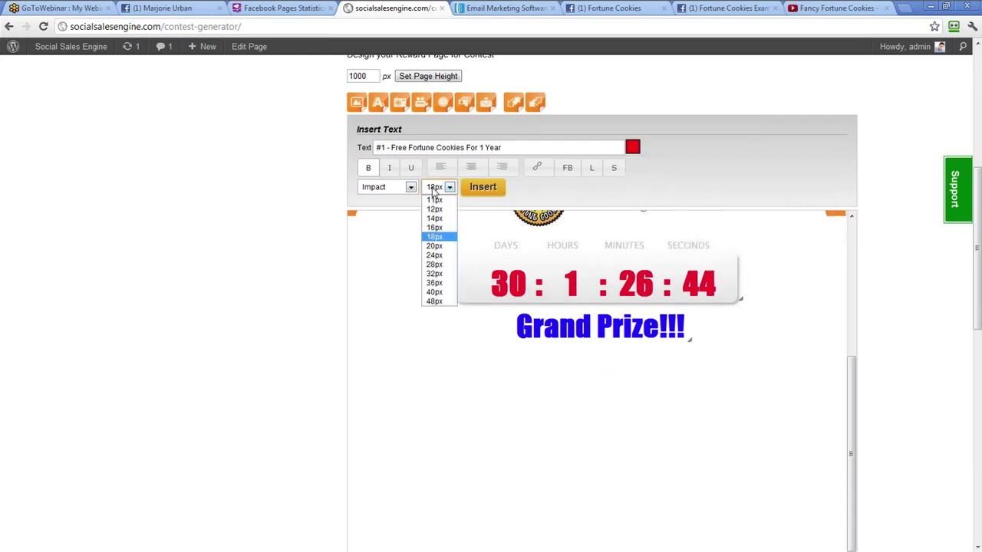
click(437, 275)
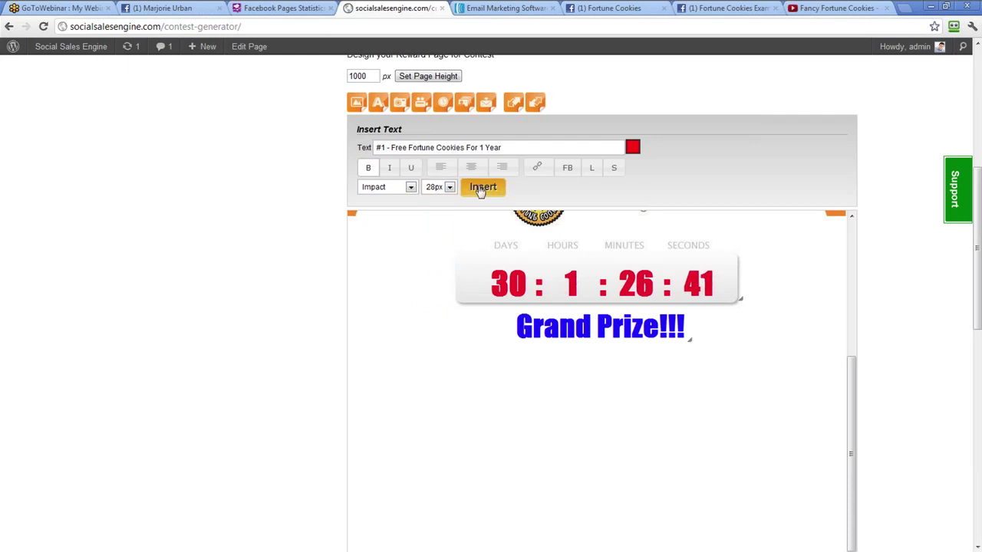
click(482, 187)
drag(473, 230, 767, 381)
mouse_move(639, 386)
mouse_down()
mouse_move(716, 394)
mouse_move(693, 378)
mouse_move(640, 384)
mouse_up()
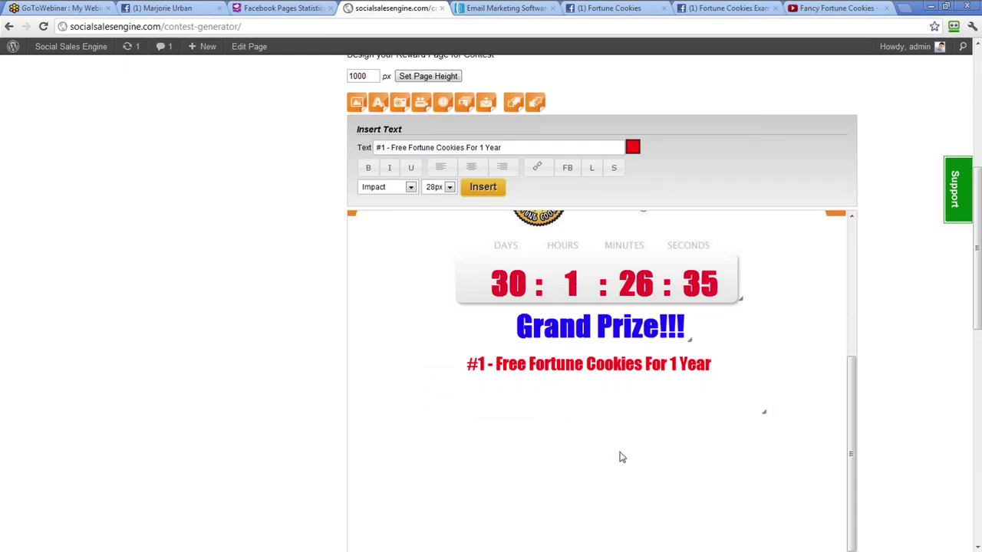
Insert a 10-person leaderboard below the prize line
click(464, 102)
click(571, 148)
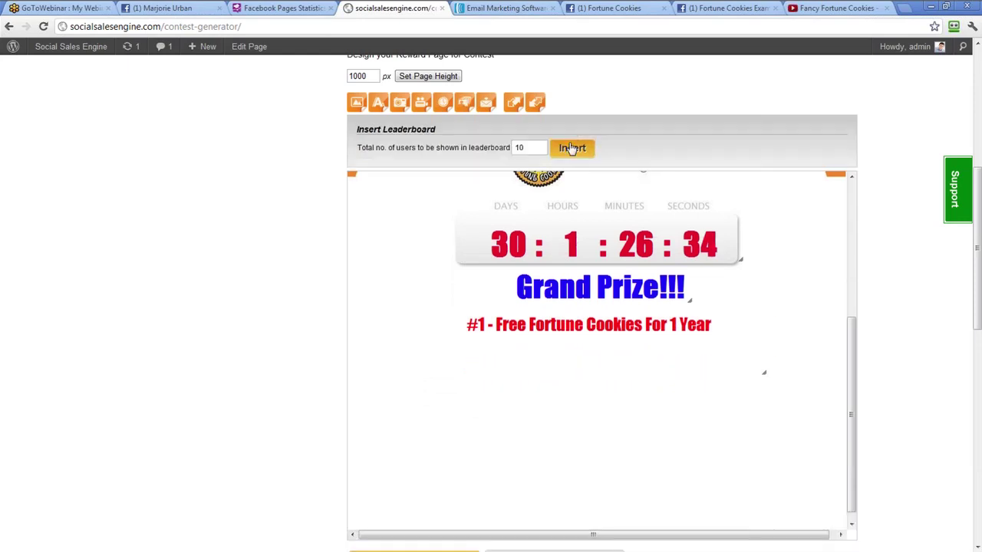
drag(447, 207, 447, 433)
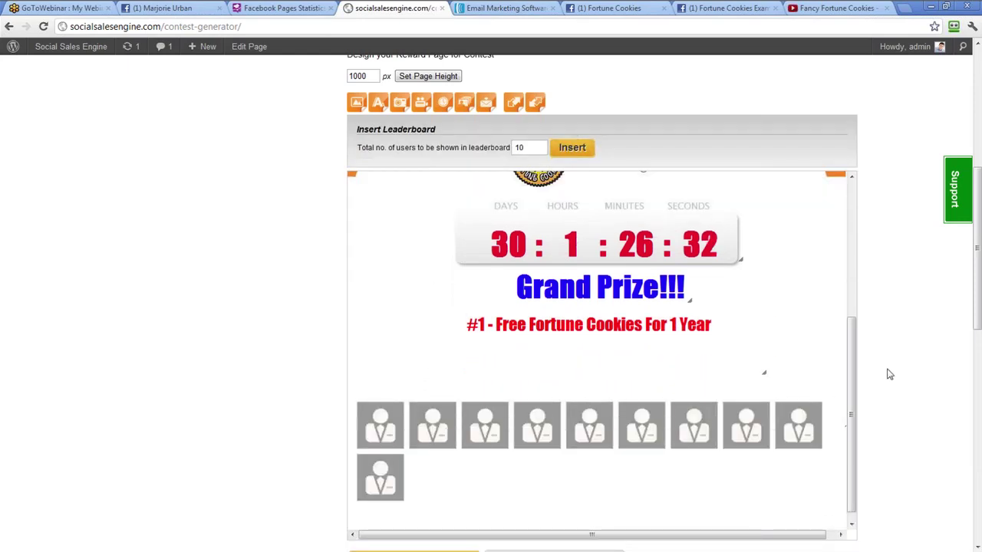
scroll(890, 374, down, 3)
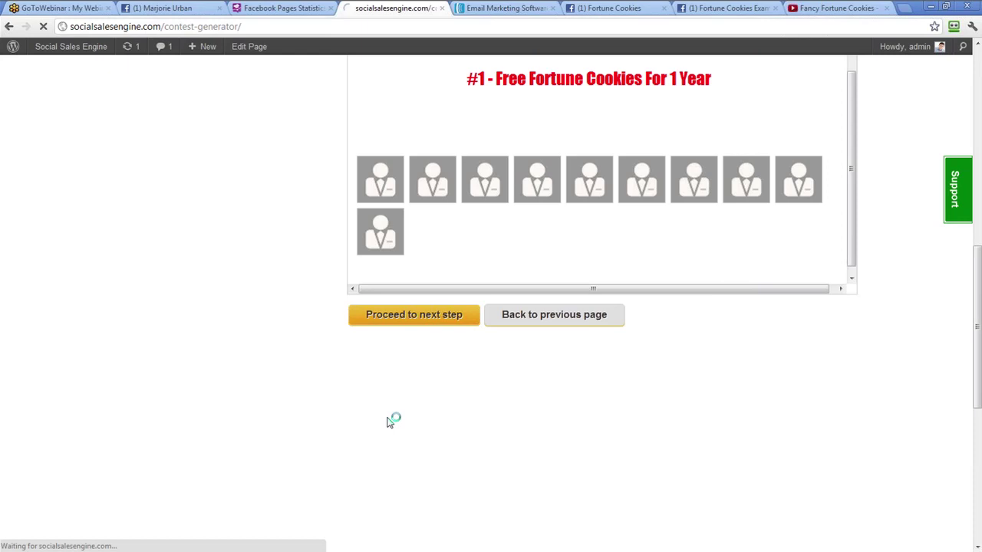
Fill the Facebook share title with 'Free Fortune Cookie Contest' from autofill
scroll(555, 407, up, 5)
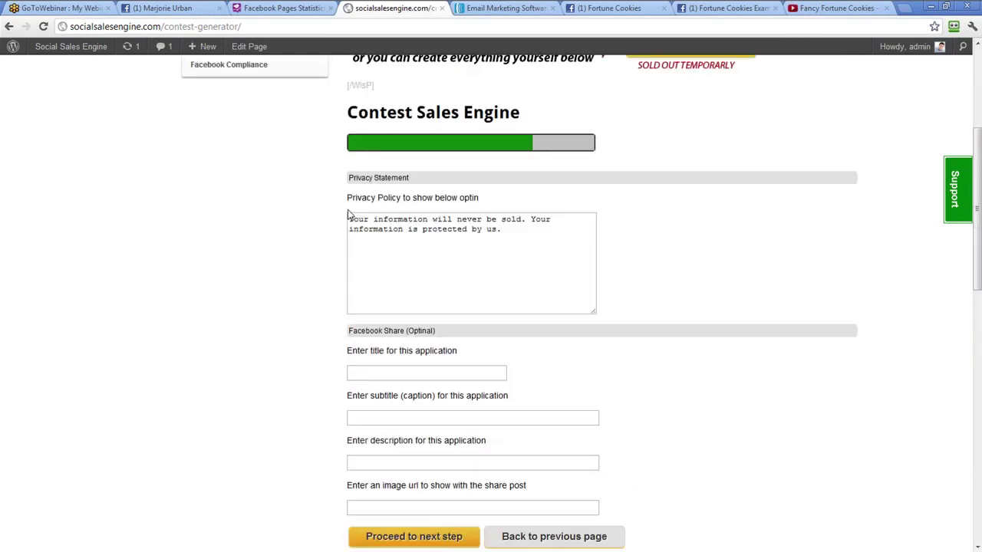
scroll(416, 256, down, 2)
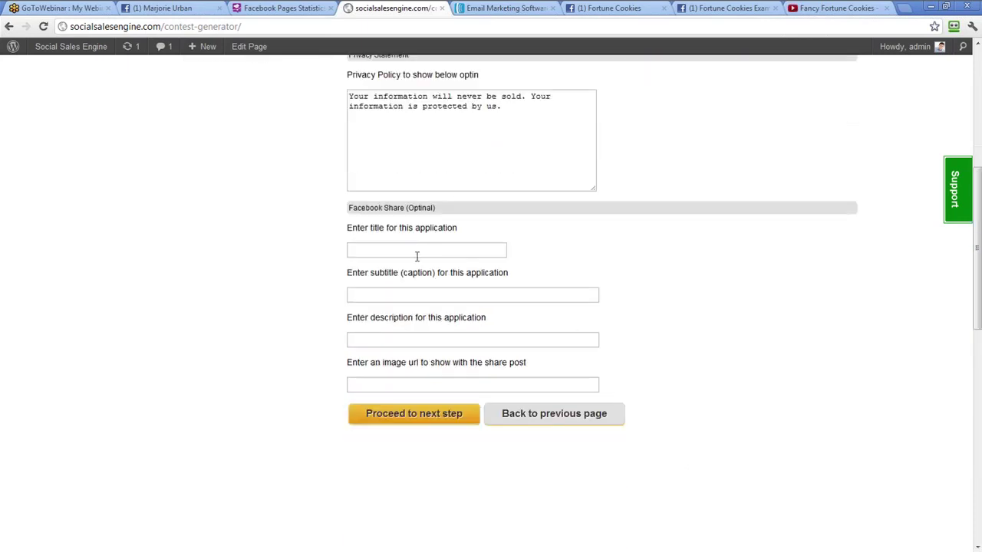
click(409, 247)
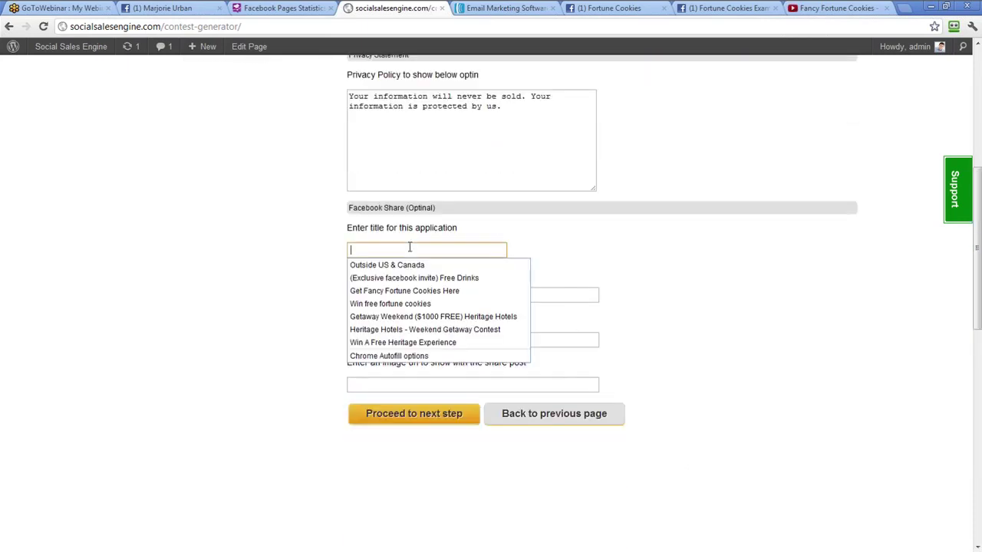
click(409, 233)
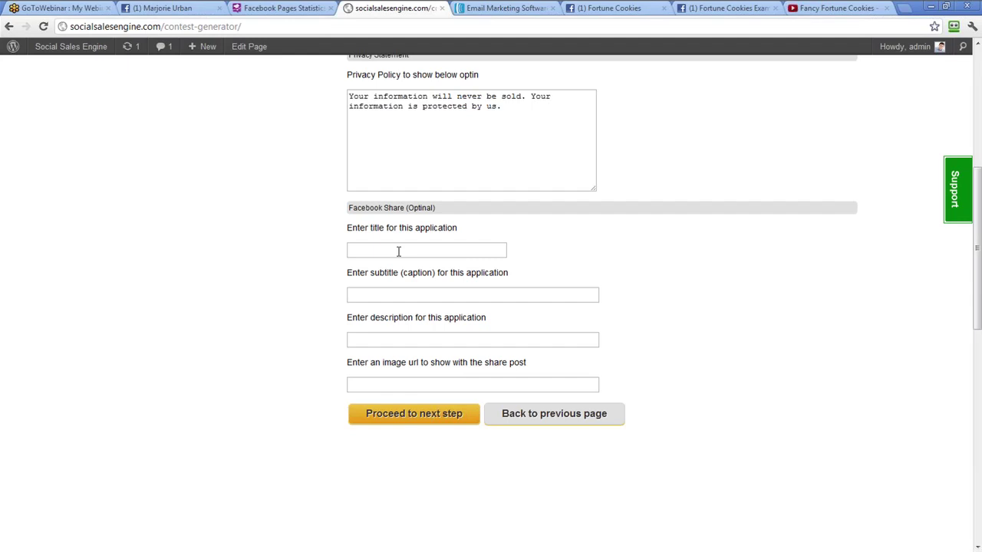
click(398, 251)
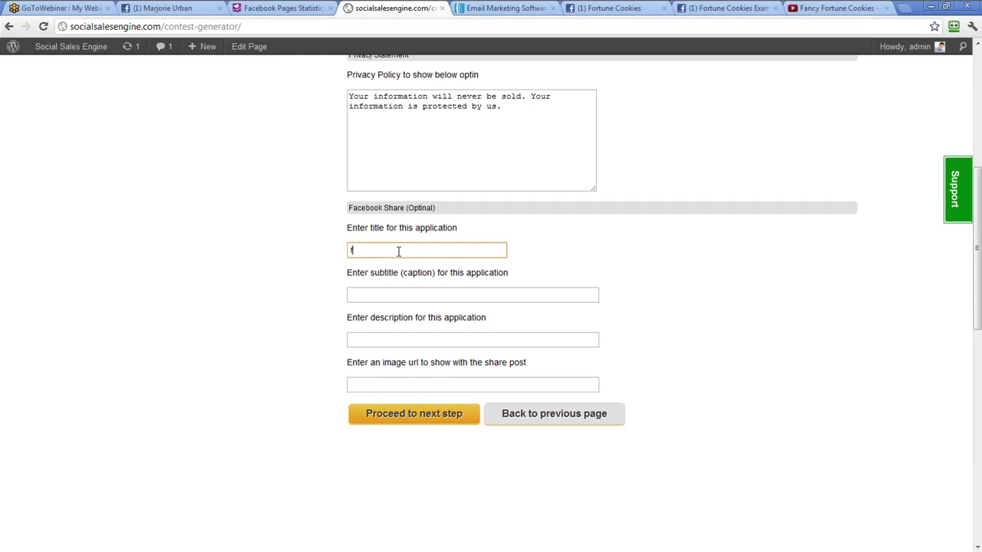
text(f)
click(408, 264)
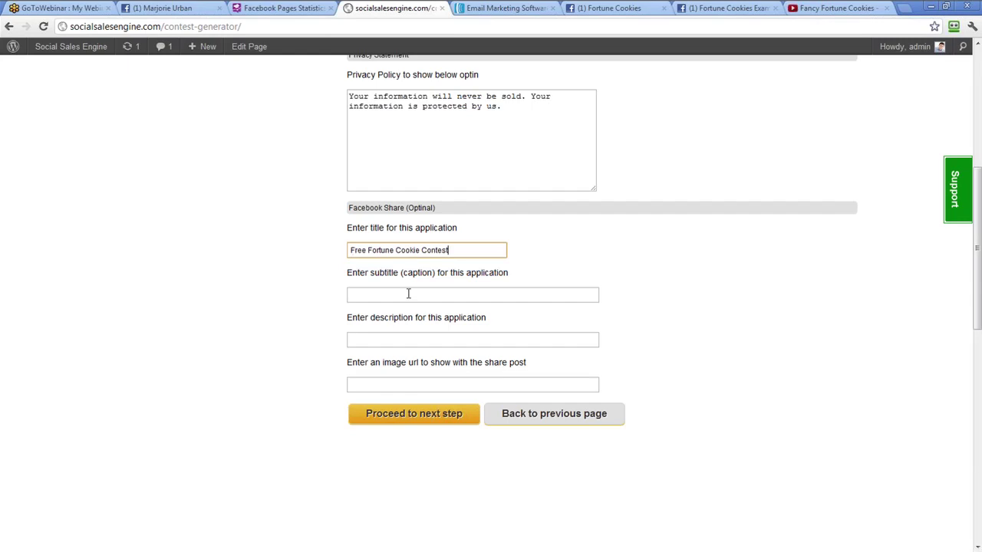
Fill caption 'Share This With Your Friends' and description 'Don't miss out on this', then open a new tab
click(408, 295)
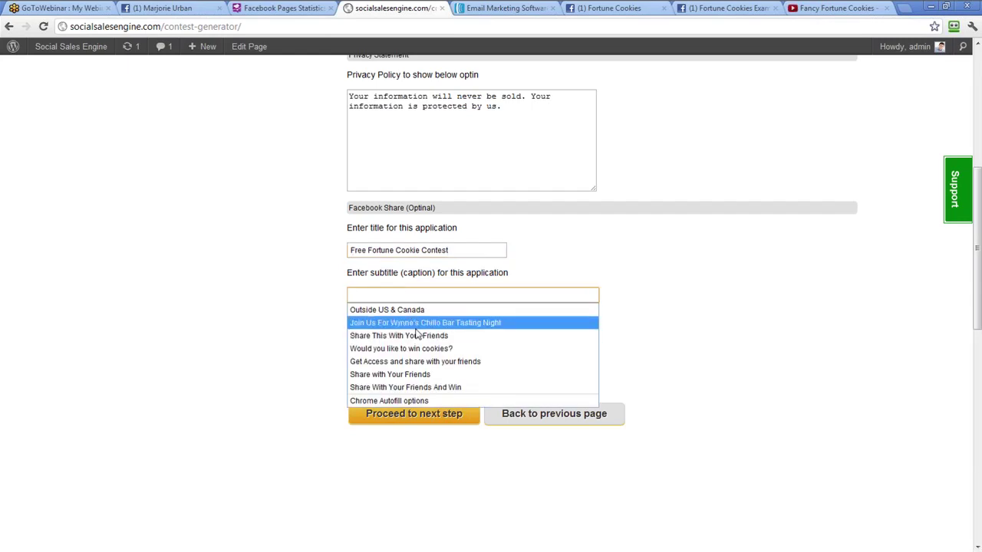
click(456, 336)
click(432, 338)
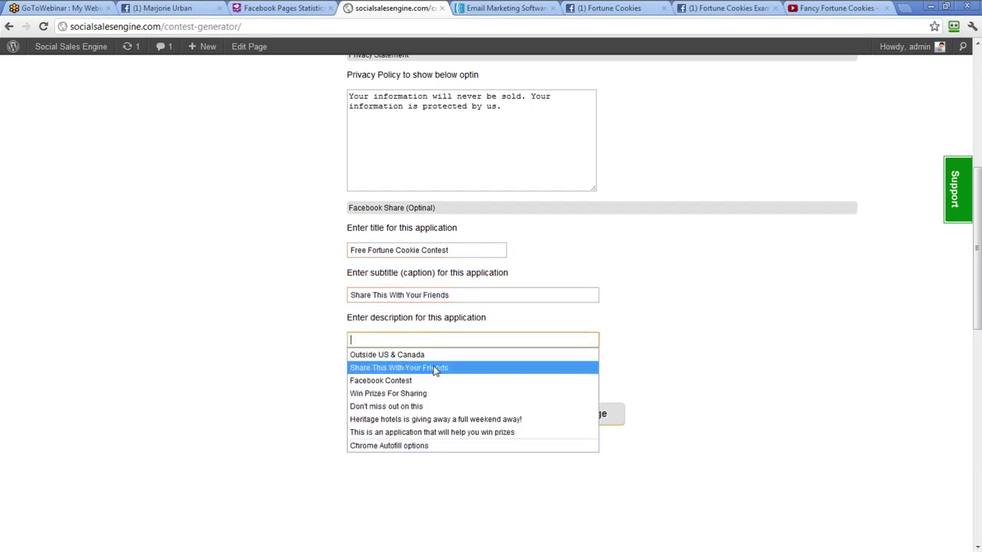
click(443, 410)
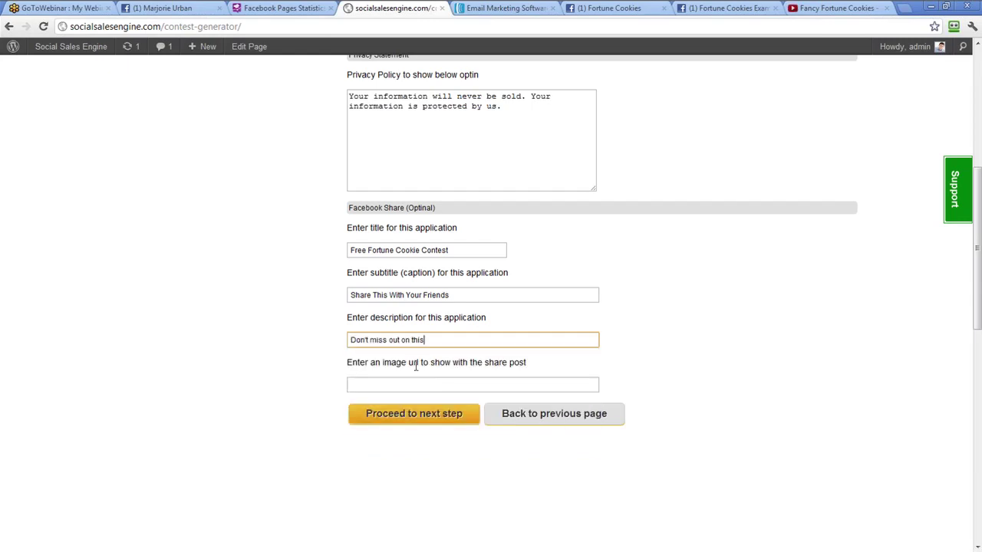
click(434, 387)
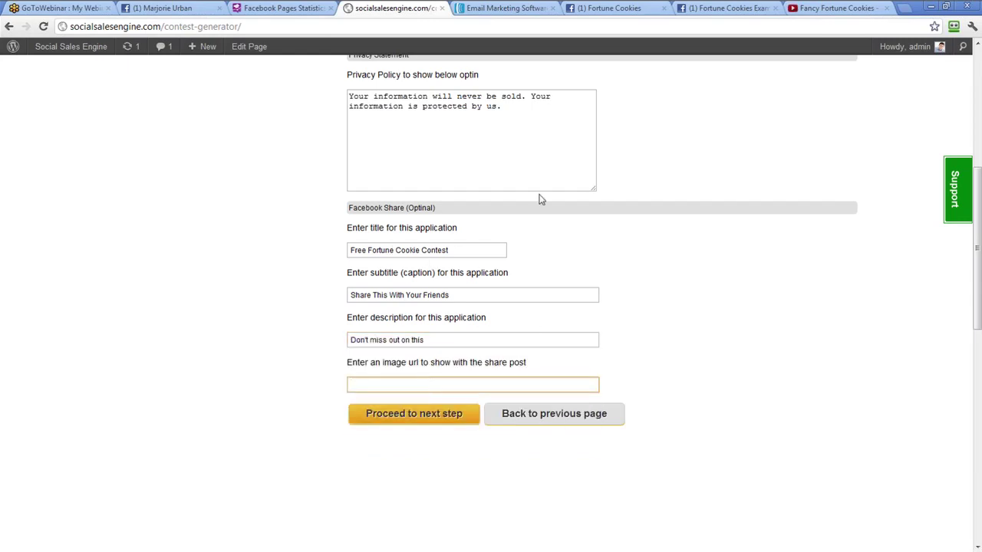
click(904, 6)
Go to Google and search for 'fancy fortune cookies'
text(g)
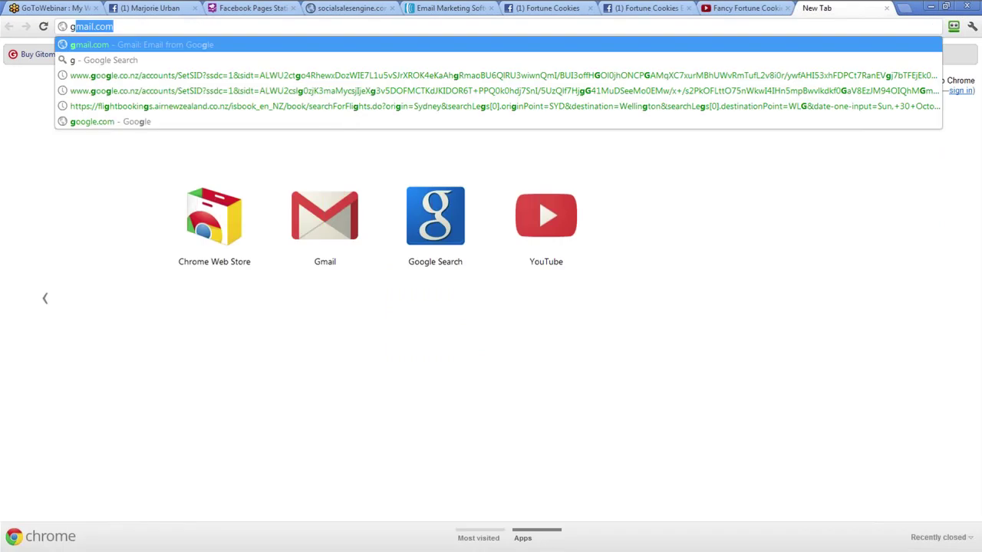
text(oogle)
key(Return)
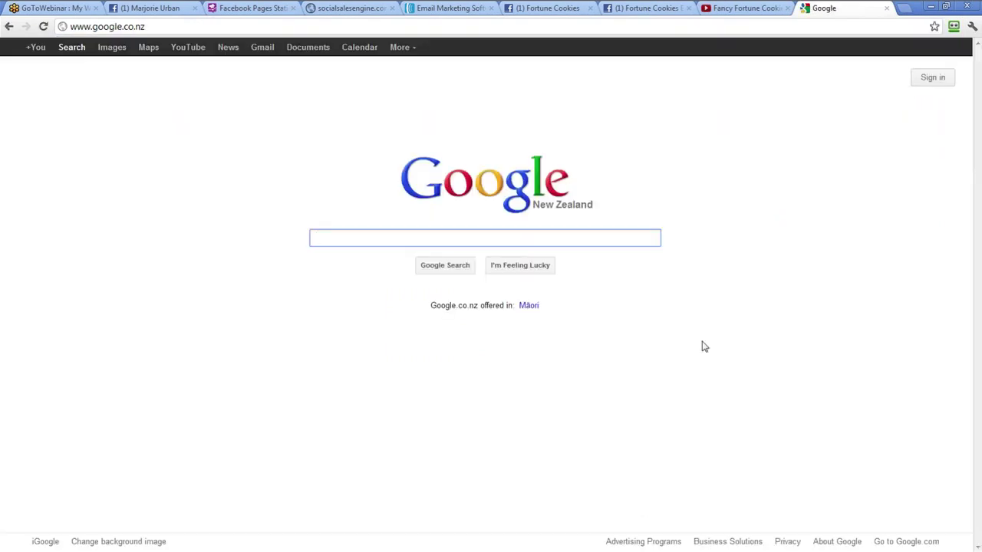
text(fancy fp)
key(BackSpace)
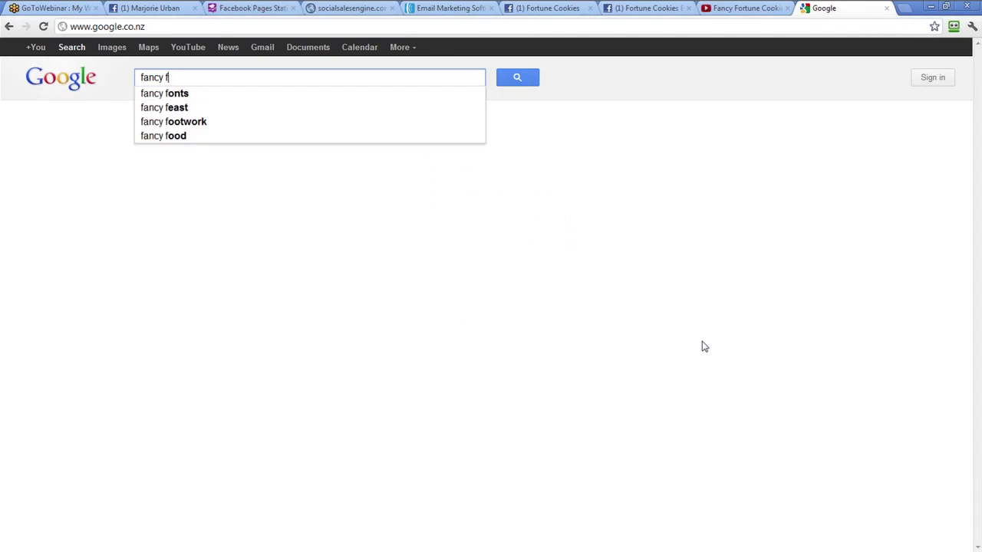
text(ortune cookies)
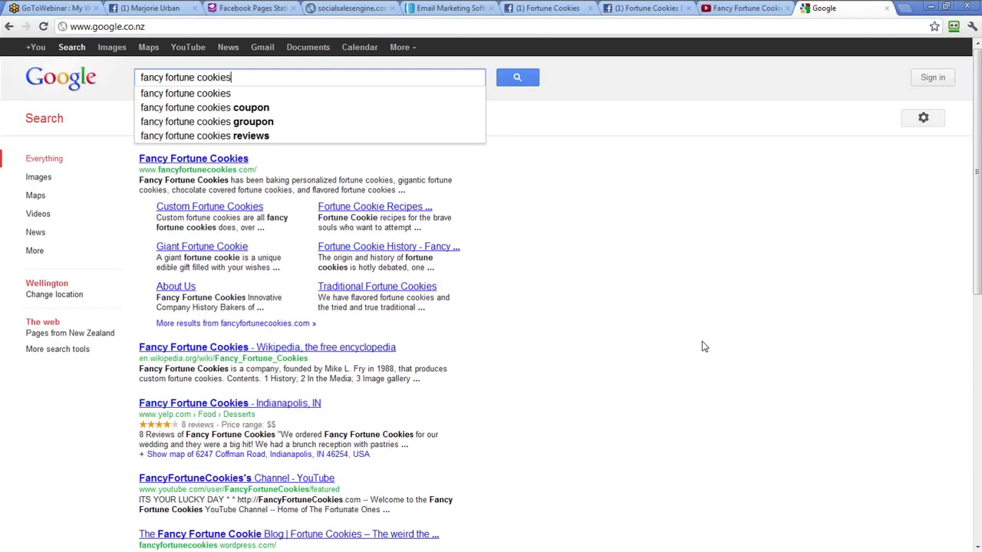
key(Return)
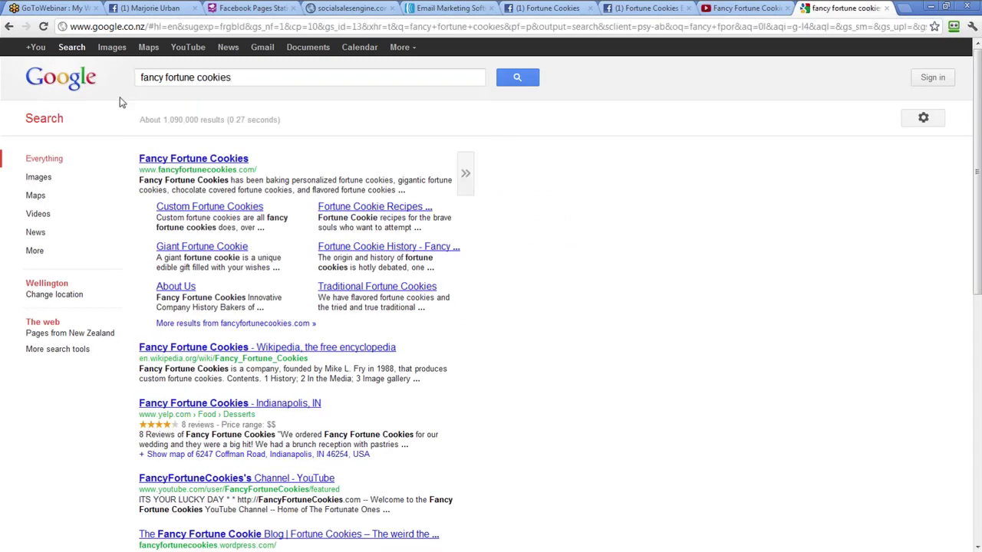
Copy the Fancy Fortune Cookies logo image from the image results
click(36, 178)
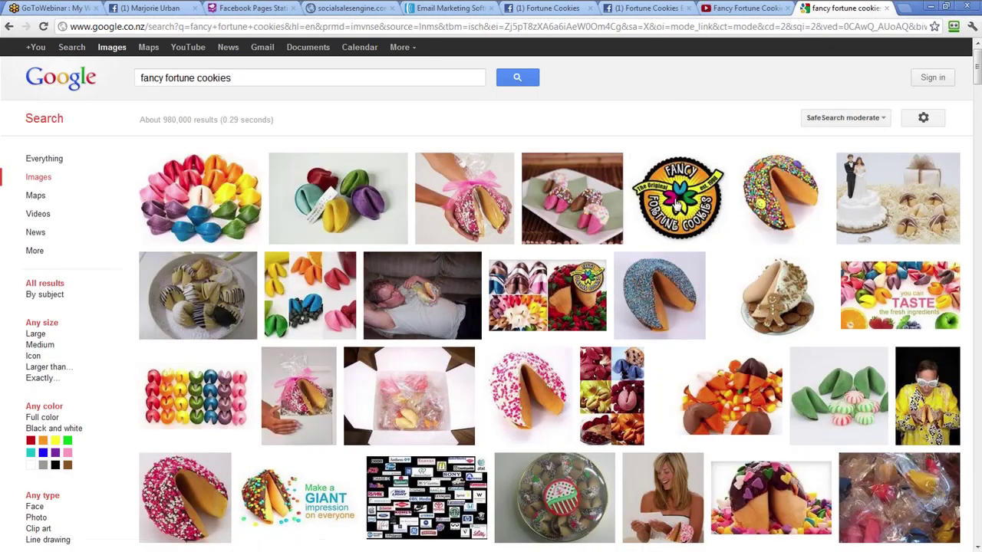
mouse_move(676, 204)
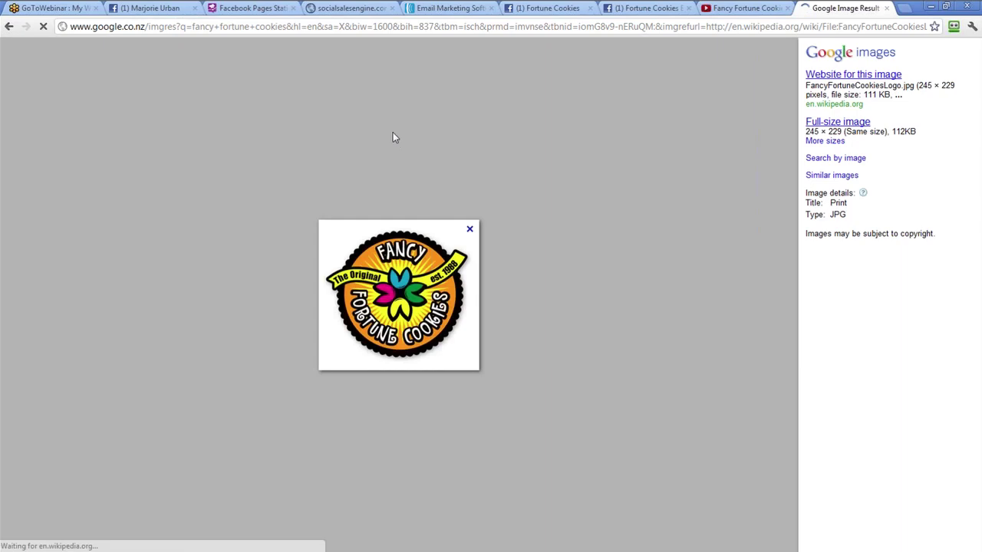
right_click(405, 249)
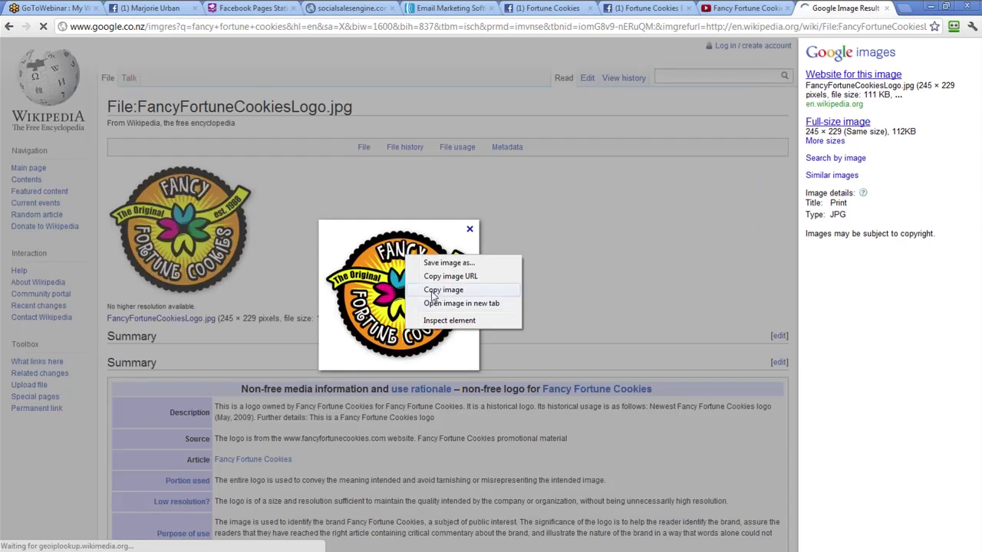
click(436, 287)
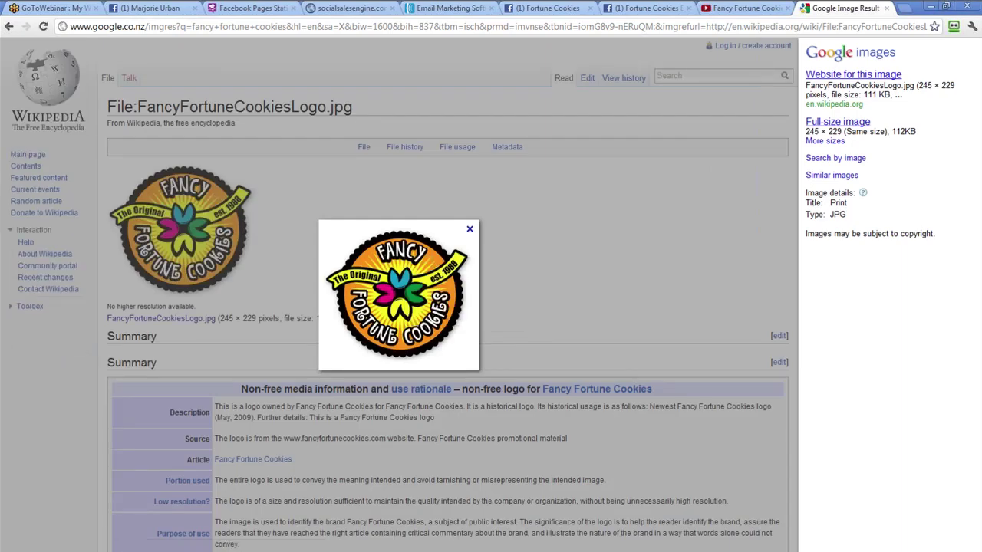
Paste the copied logo URL into the share image field of the contest generator
click(345, 8)
right_click(406, 384)
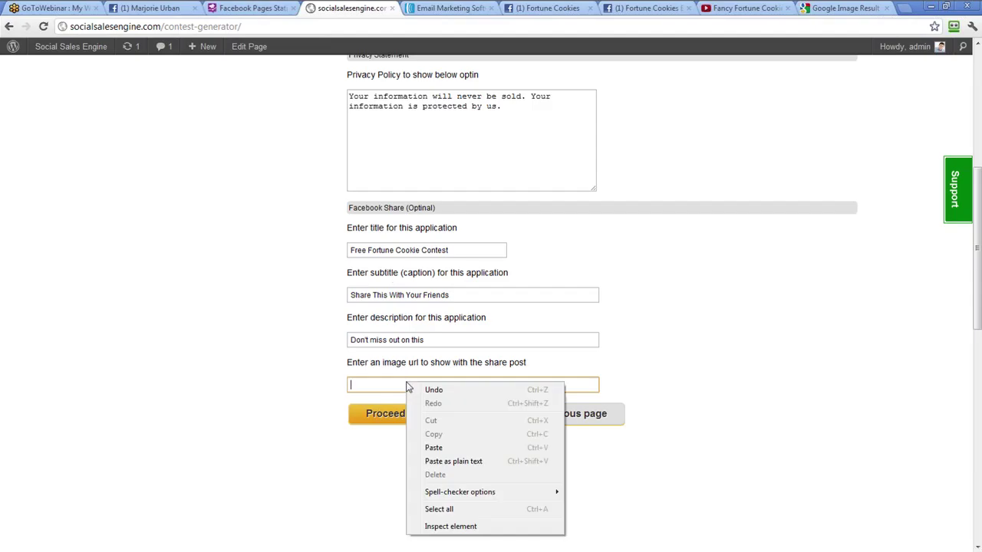
click(451, 445)
click(385, 487)
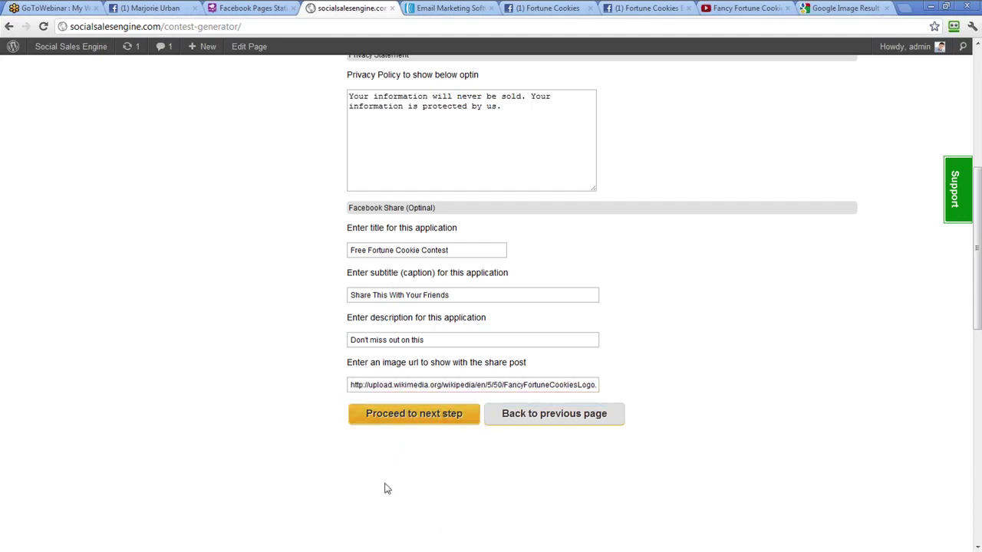
Advance to the App Settings step and open developers.facebook.com/apps in a new tab
click(432, 418)
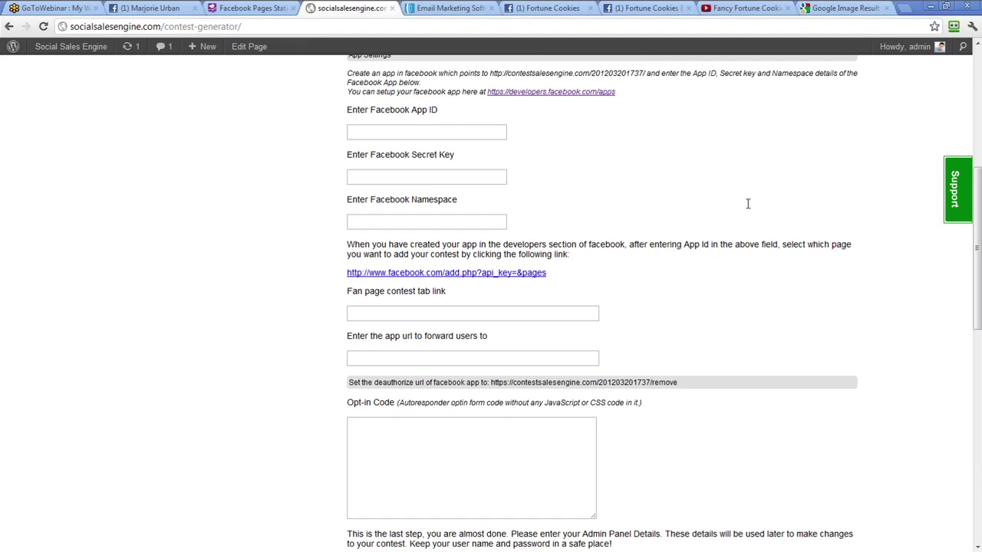
scroll(747, 209, up, 1)
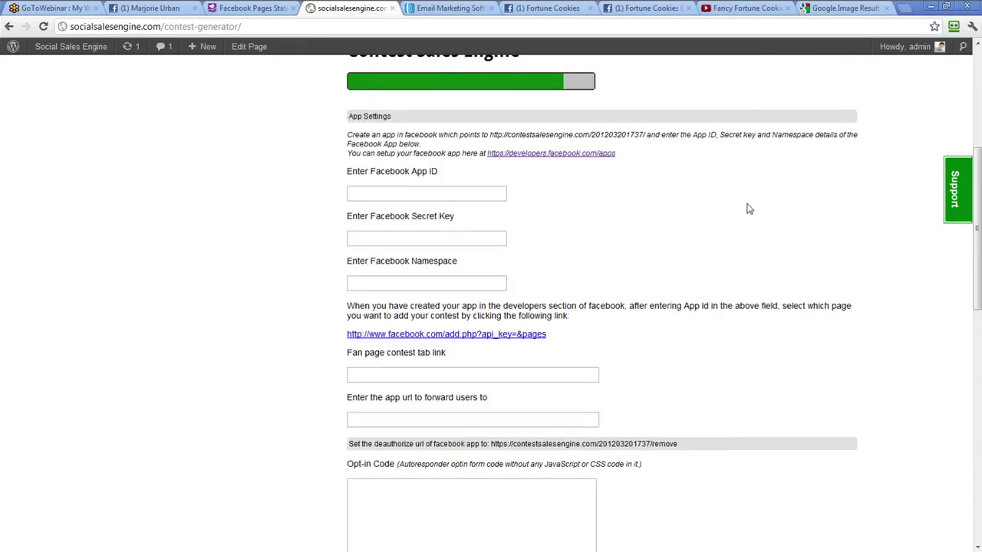
click(599, 155)
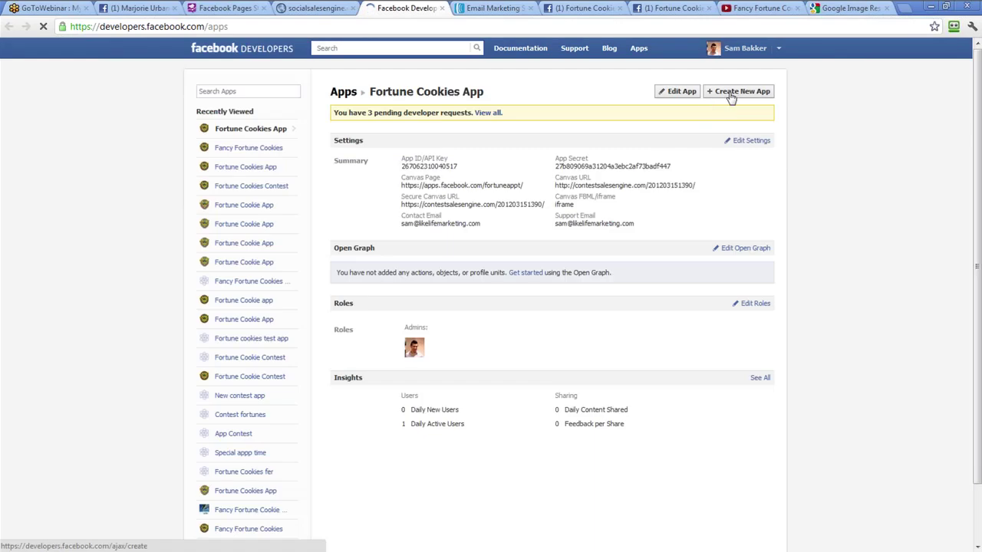
Create app 'Fortune Cookie App' with namespace fortunecookiesyumapp, entering the security captcha
click(735, 92)
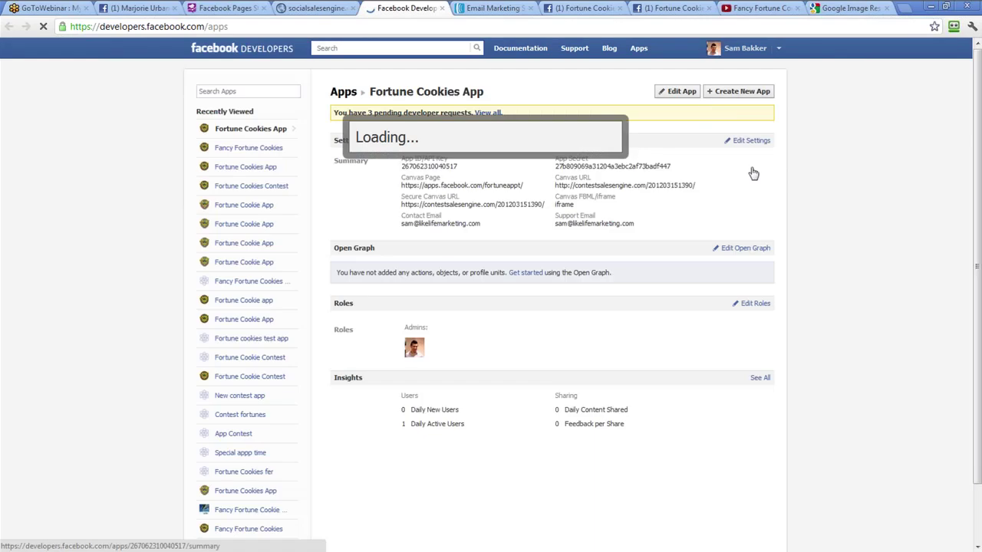
click(438, 154)
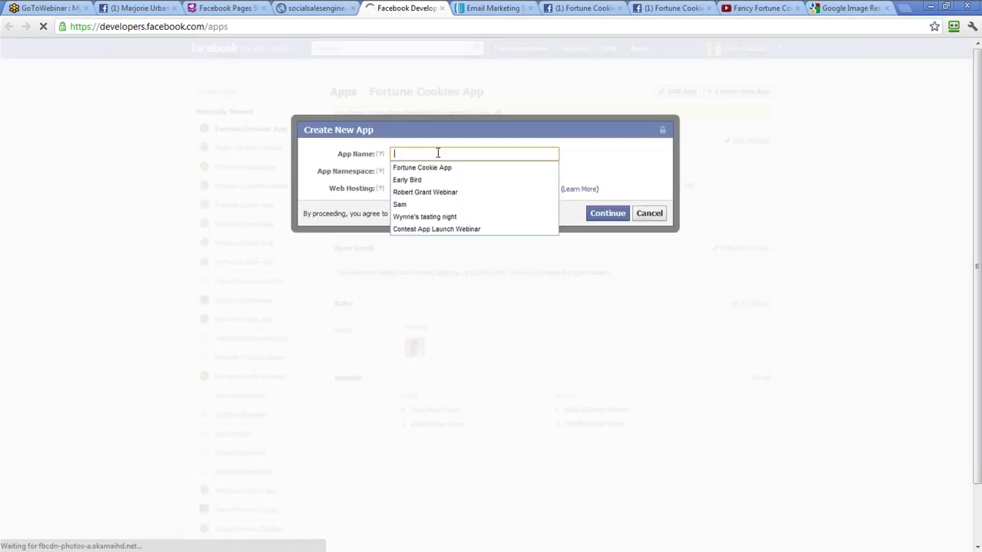
text(F)
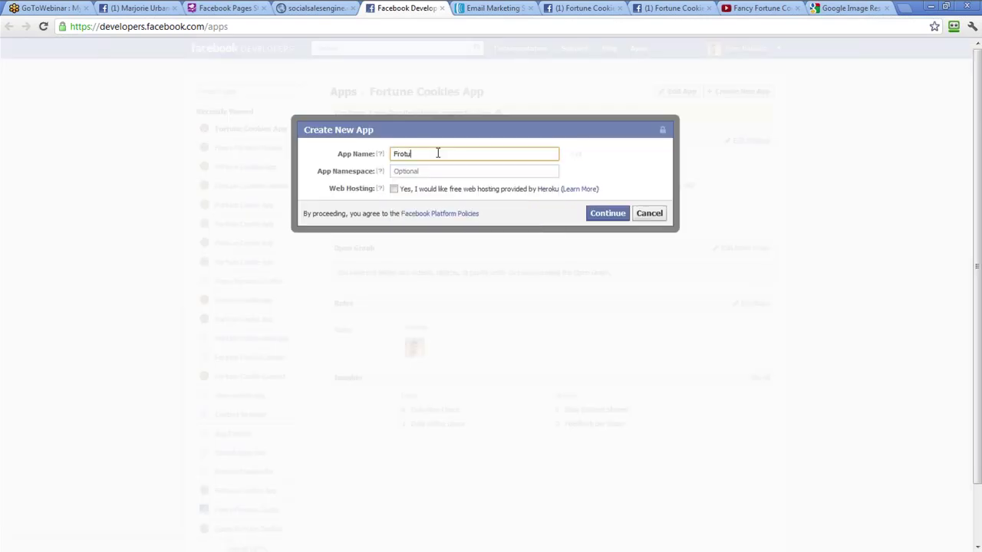
text(ortune Cookie)
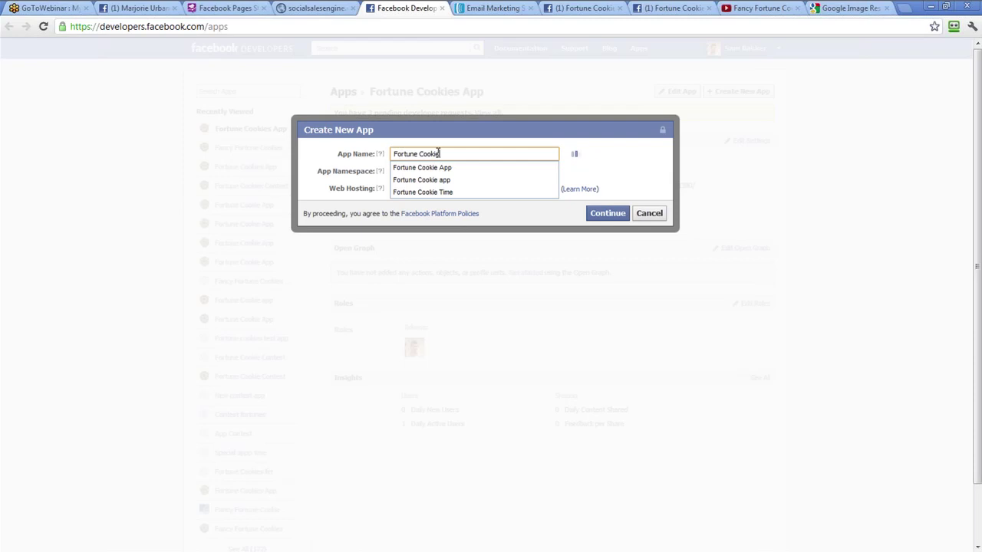
text( App)
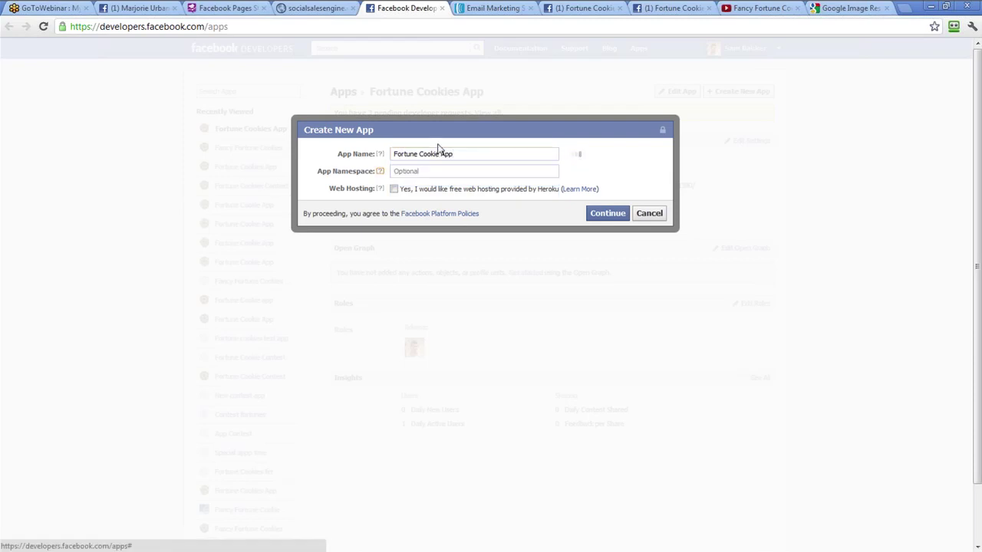
click(424, 169)
text(fortunecookiesyumapp)
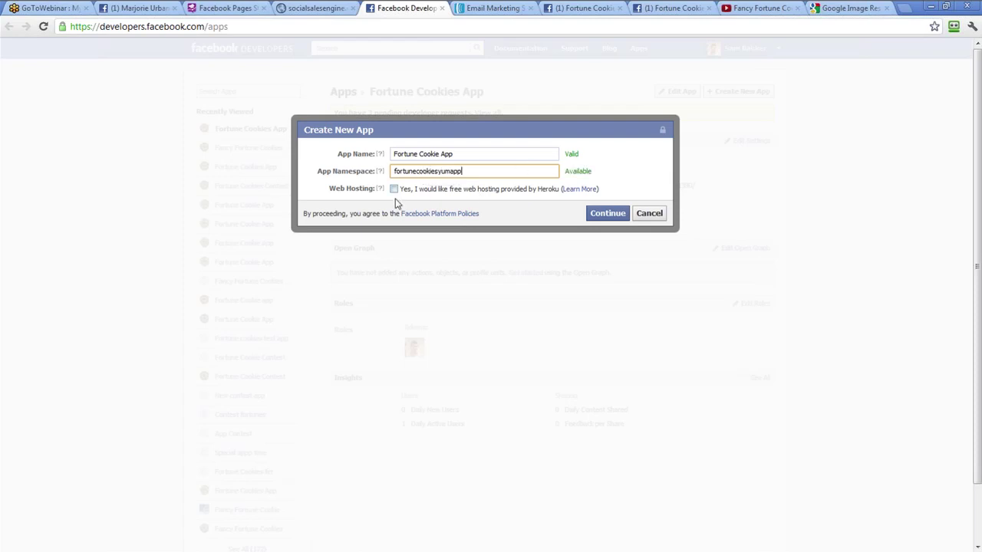
click(588, 214)
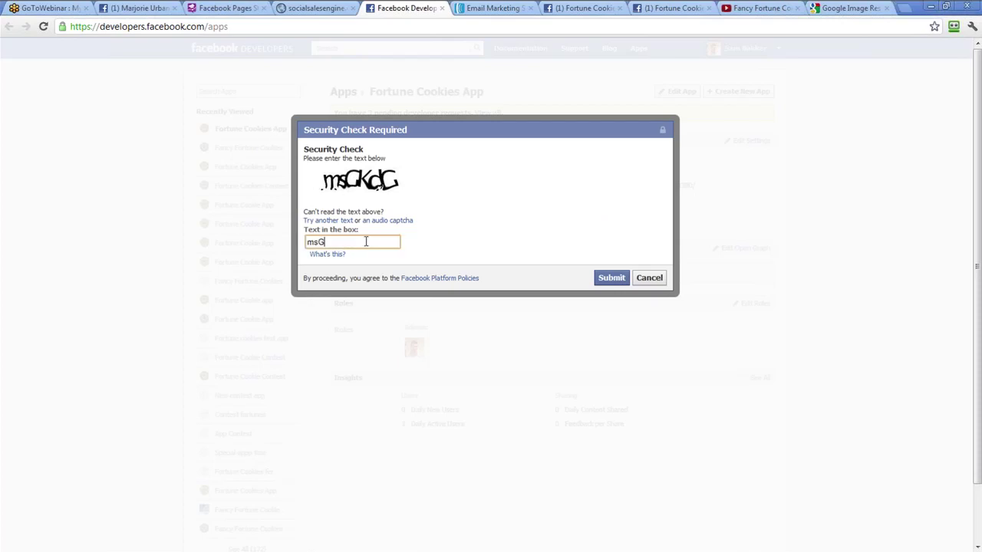
text(msGKdG)
click(603, 279)
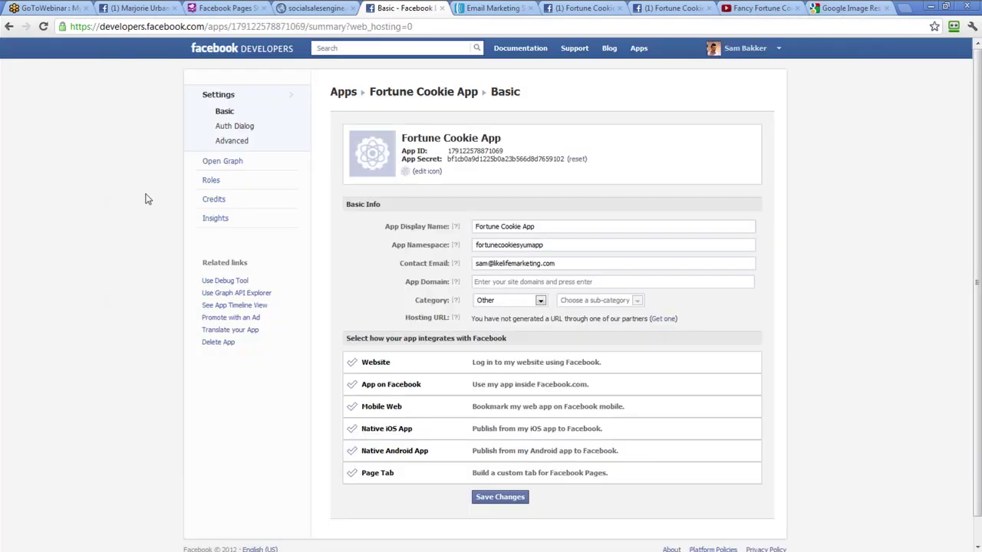
Upload the cookie logo file as both the app's logo and icon
click(359, 152)
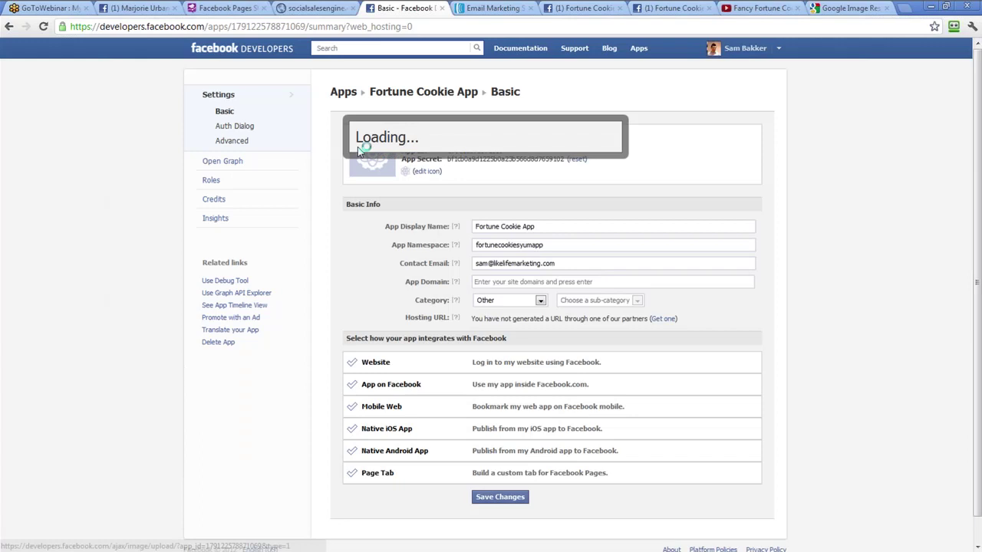
click(383, 185)
double_click(473, 329)
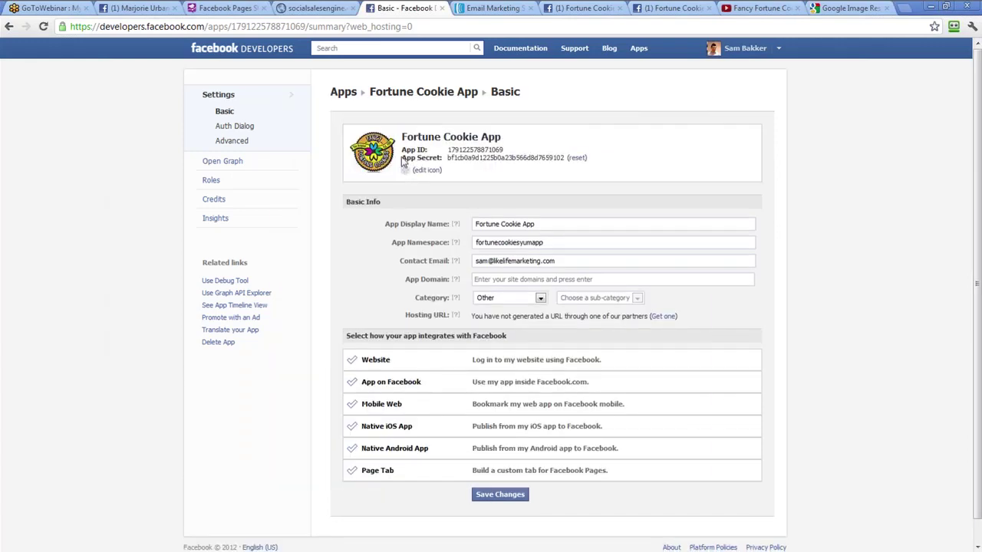
click(407, 172)
click(392, 187)
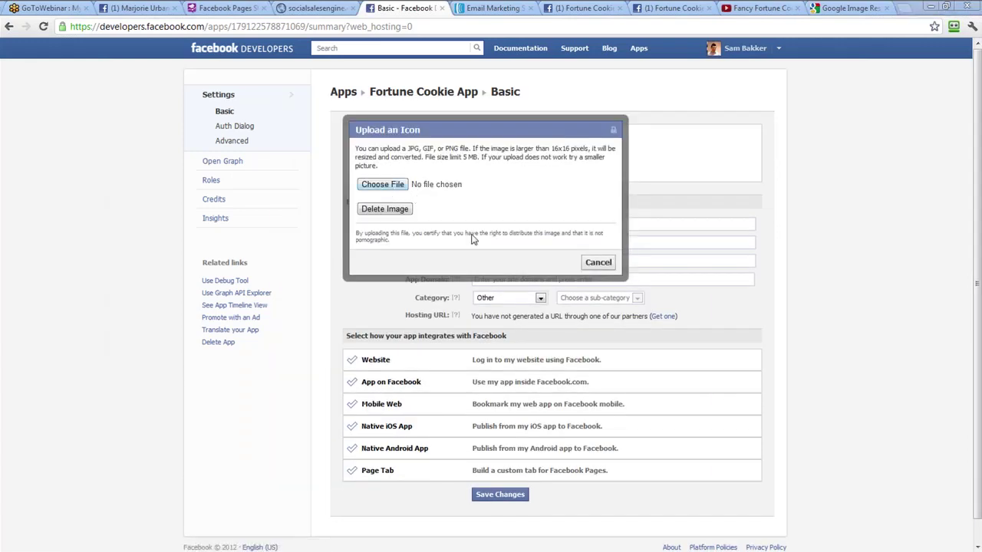
double_click(499, 282)
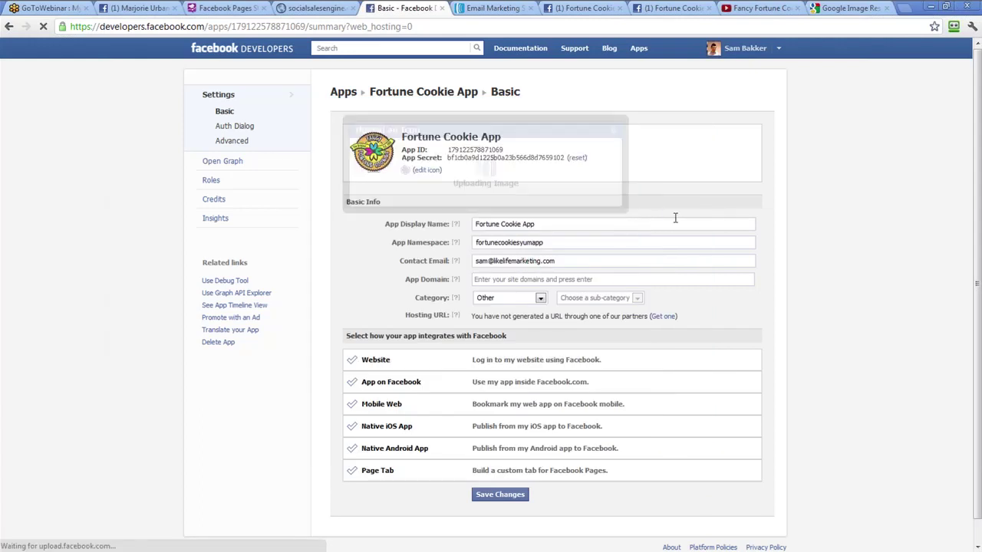
Enable App on Facebook and copy the contest app URL from the generator
scroll(506, 336, down, 1)
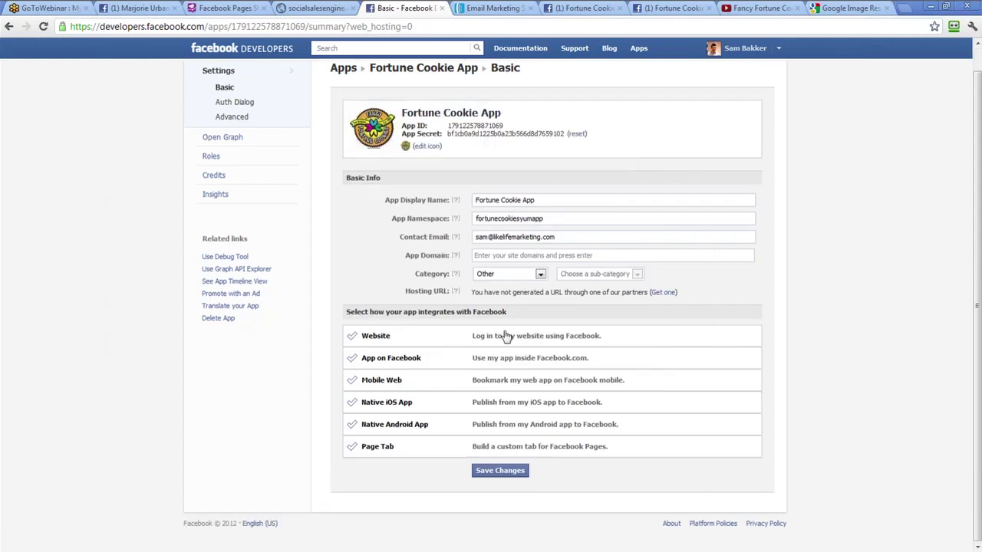
click(412, 359)
click(481, 371)
click(486, 390)
click(486, 373)
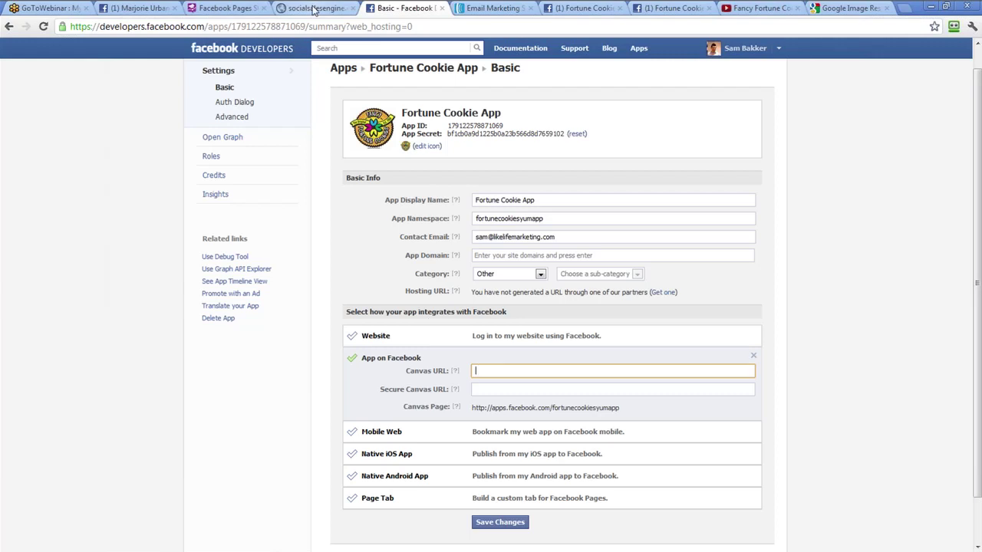
click(311, 8)
drag(648, 132, 490, 135)
click(648, 134)
right_click(498, 138)
click(525, 141)
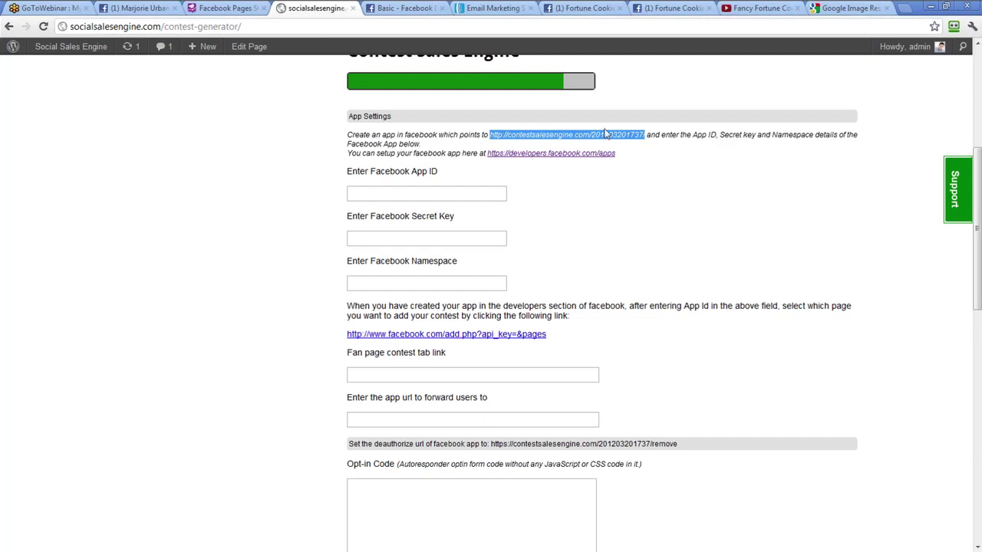
click(404, 8)
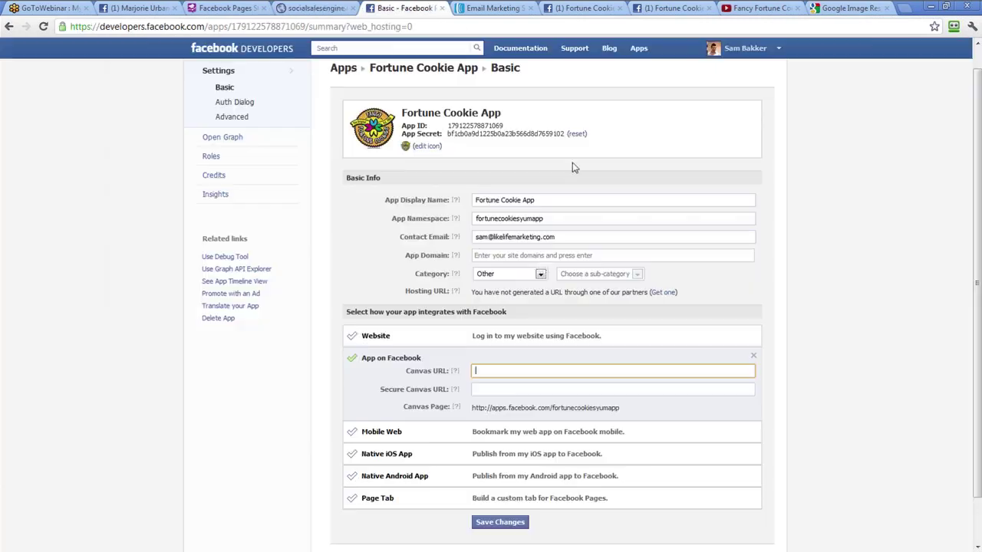
right_click(493, 371)
click(521, 434)
click(515, 389)
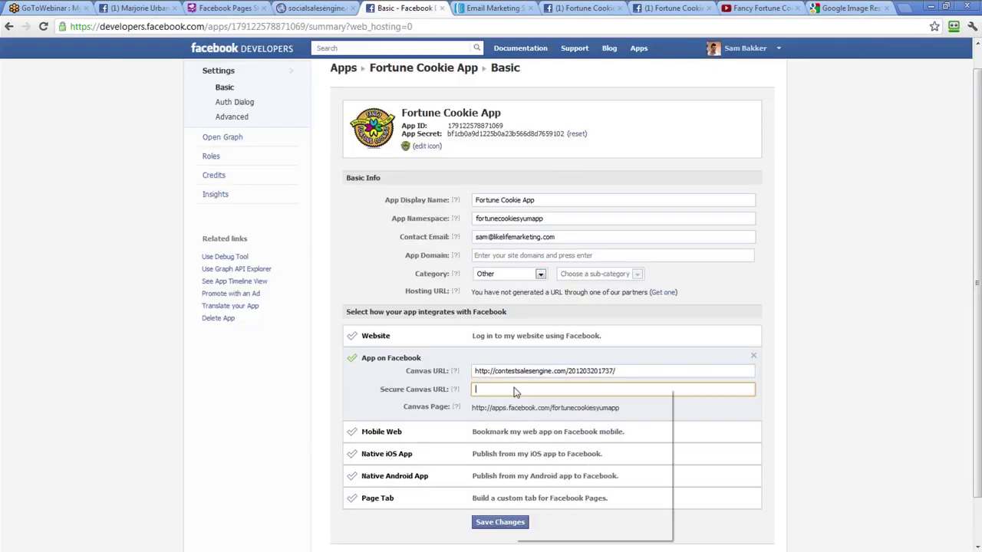
right_click(514, 388)
click(547, 449)
click(489, 389)
text(s)
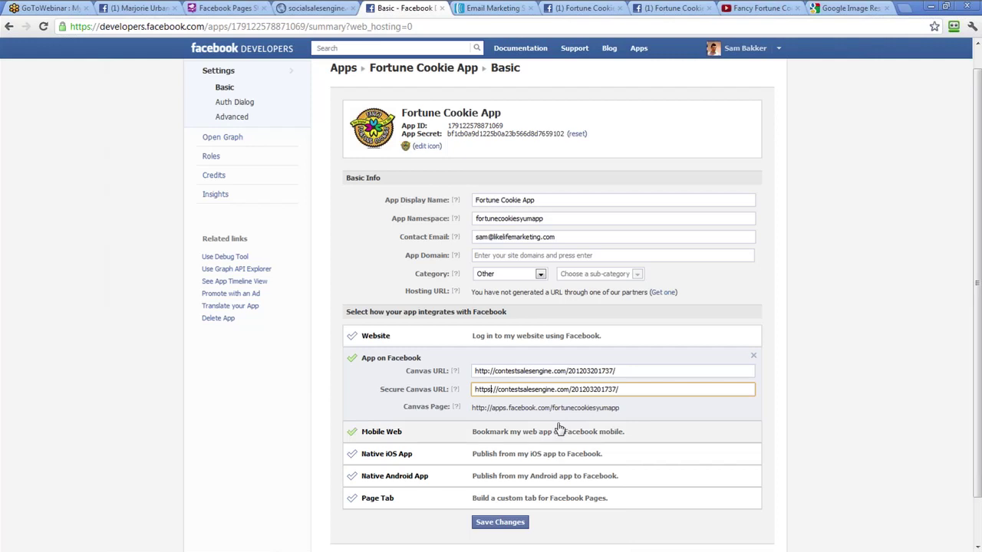
click(690, 386)
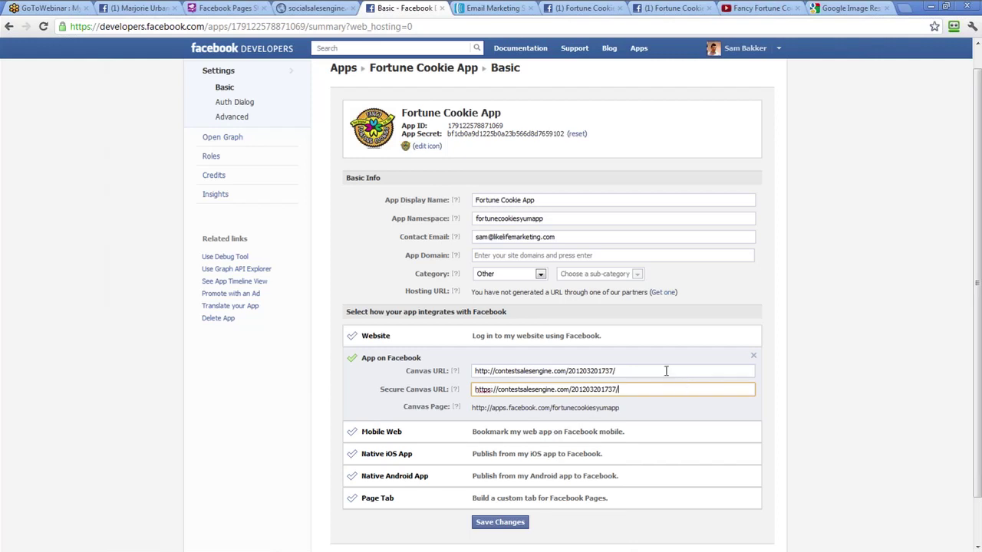
Reselect the contest URL in the generator and enable the Page Tab integration
click(311, 8)
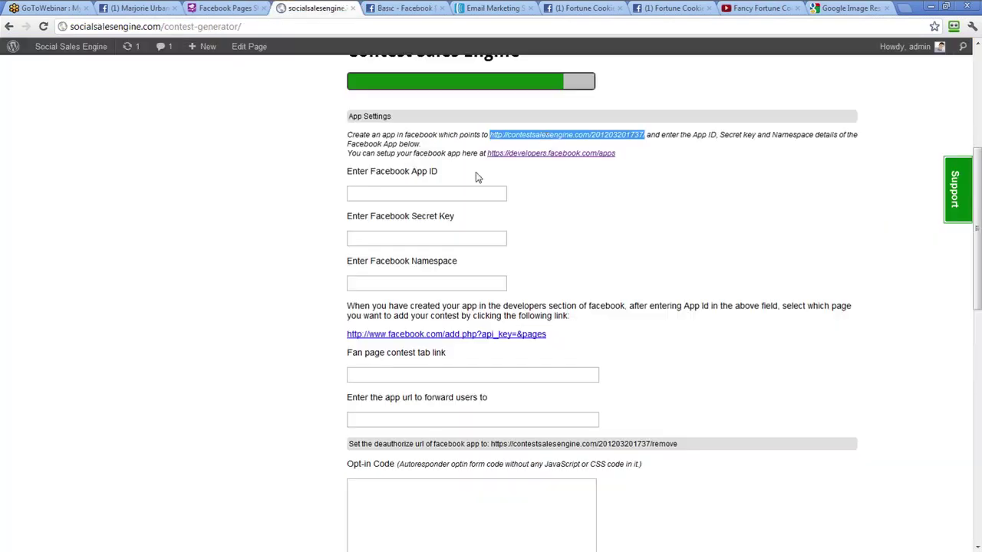
drag(490, 135, 649, 135)
click(404, 8)
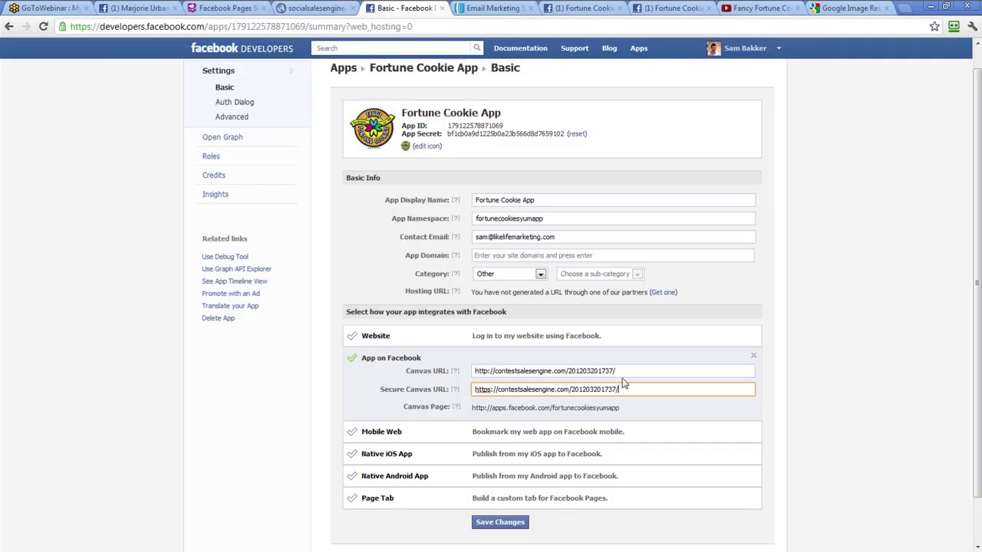
click(443, 503)
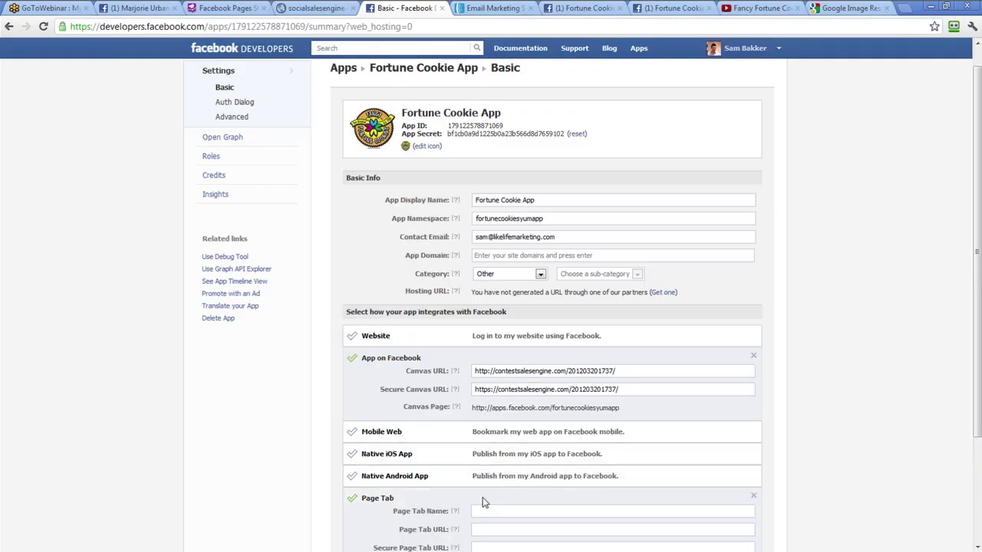
Name the page tab 'Fortune Contest'
scroll(491, 476, down, 1)
click(511, 452)
text(Fort)
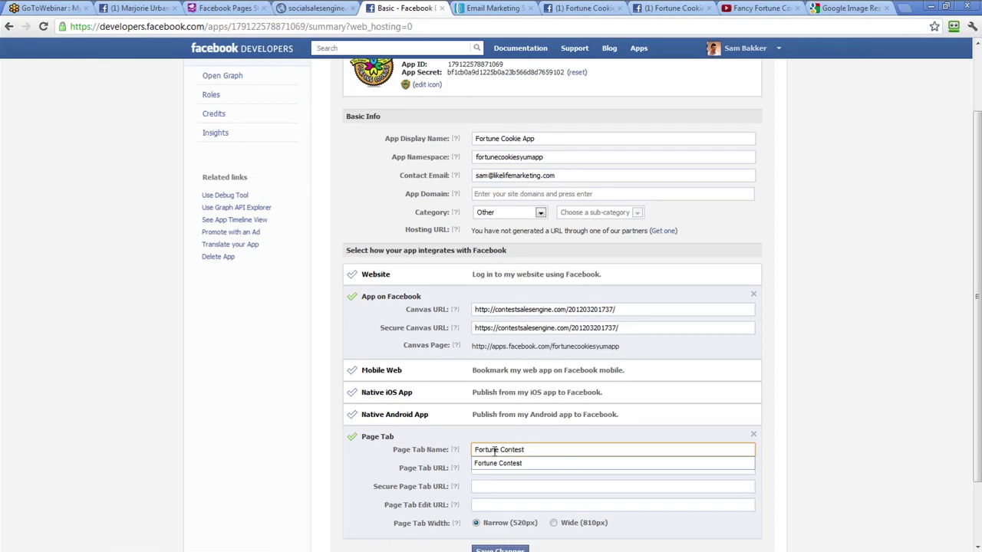
text(une Contest)
click(483, 467)
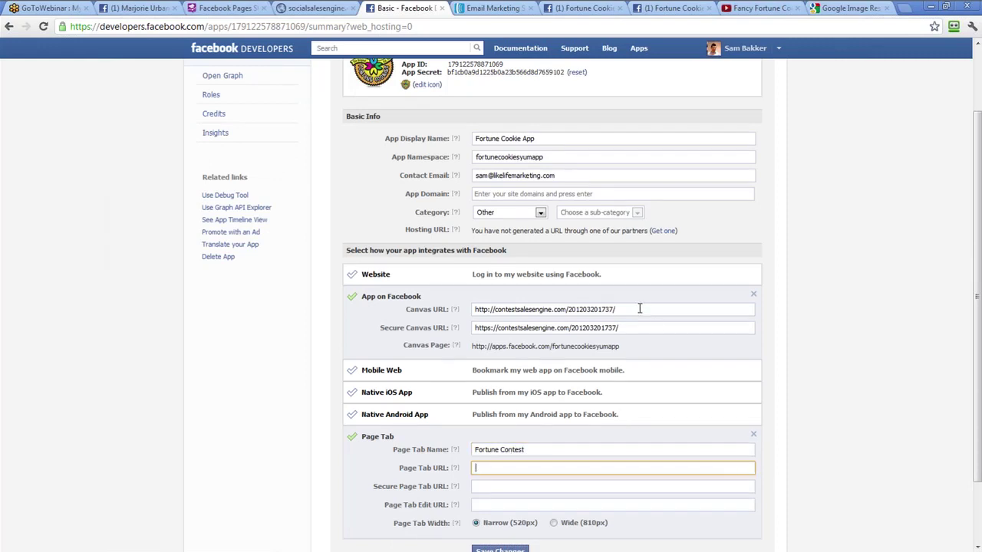
Copy the Canvas and Secure Canvas URLs into Page Tab URL and Secure Page Tab URL
drag(639, 308, 433, 313)
key(ctrl+c)
click(510, 467)
key(ctrl+v)
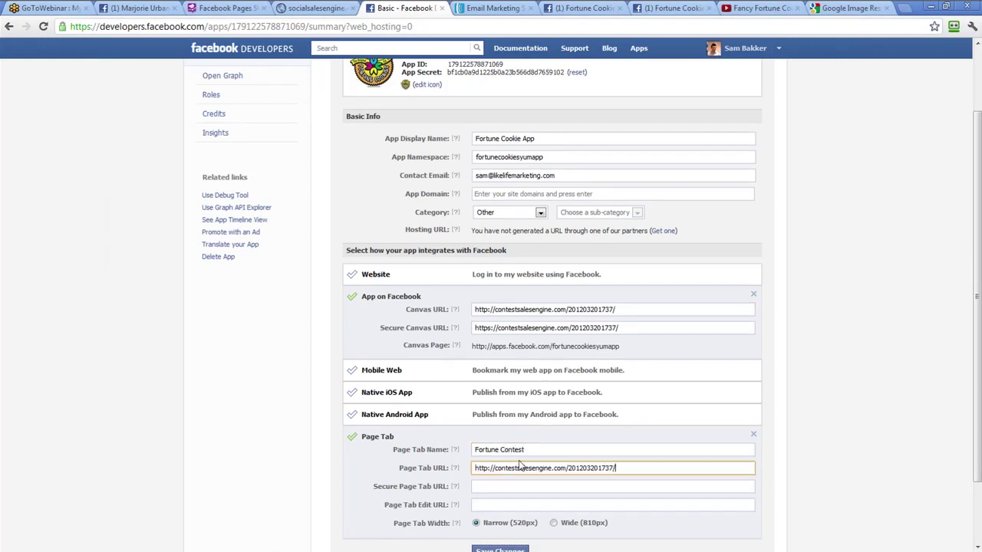
drag(638, 328, 413, 328)
key(ctrl+c)
click(484, 488)
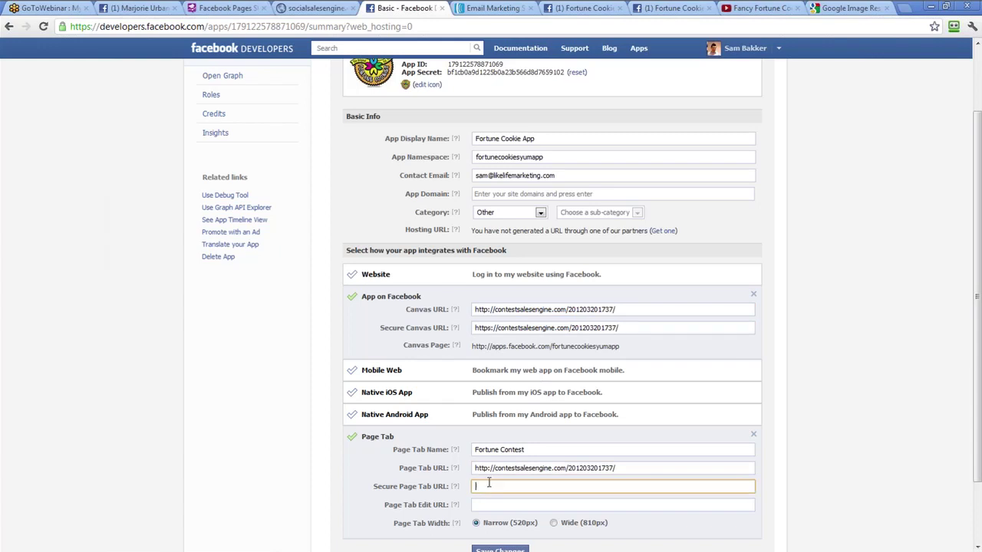
key(ctrl+v)
Set the page tab width to Wide (810px), save changes, and select the App ID
click(554, 524)
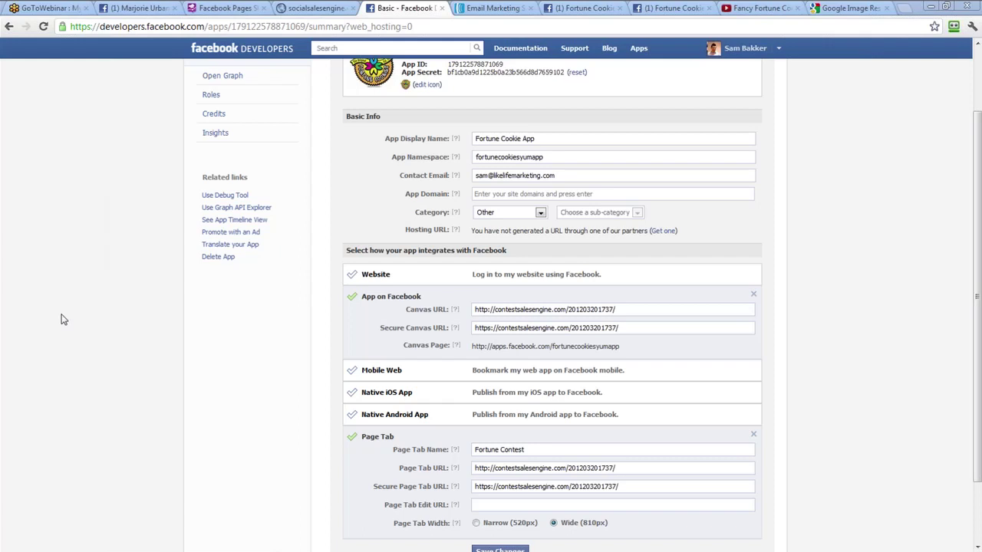
scroll(329, 436, down, 1)
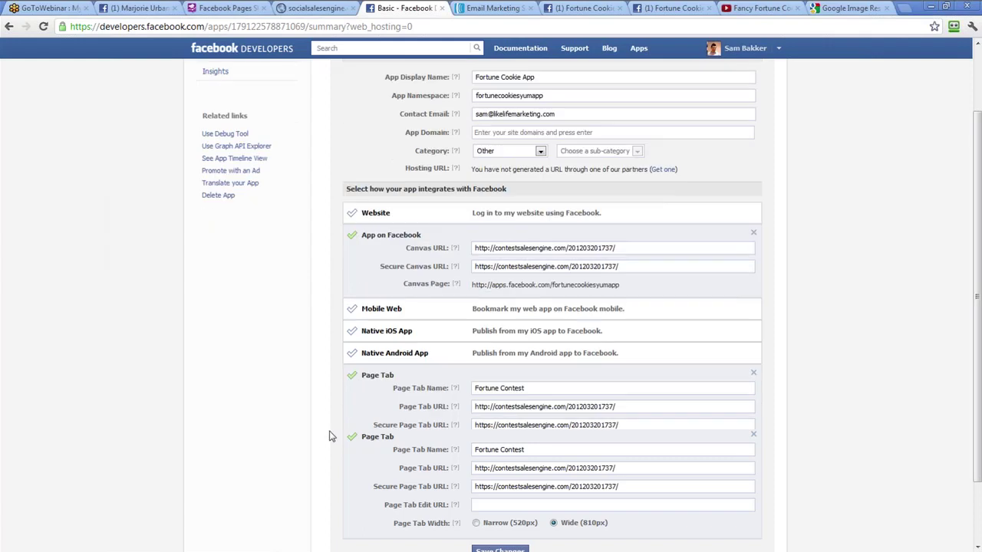
scroll(383, 460, down, 1)
click(500, 469)
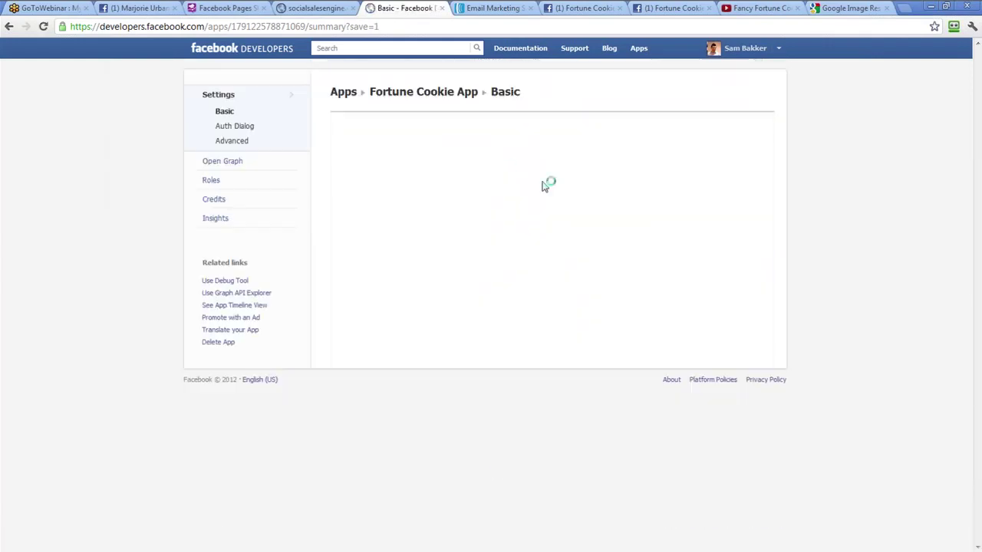
drag(507, 184, 451, 184)
Copy the Fortune Cookie App's App ID into the generator's App ID field
right_click(451, 184)
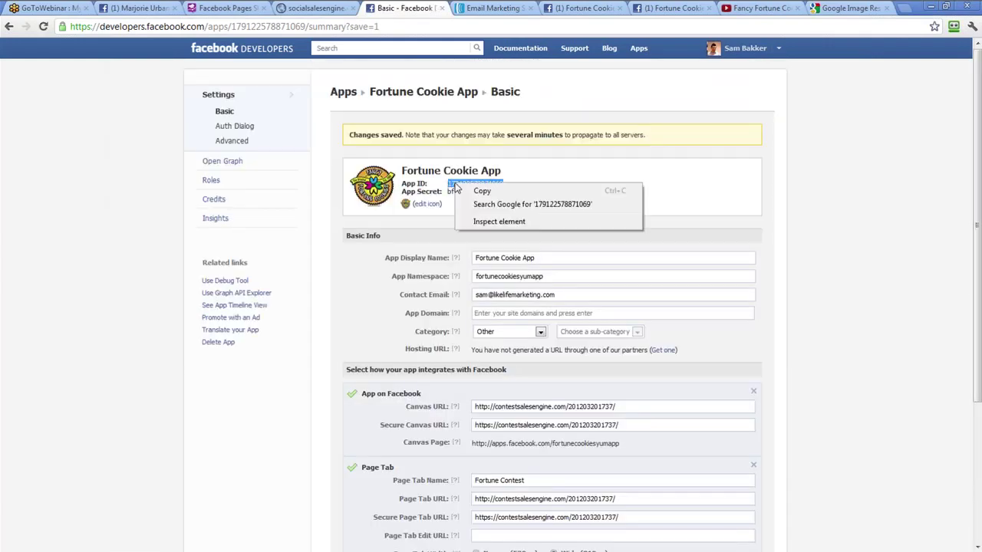
click(458, 191)
click(303, 9)
click(393, 193)
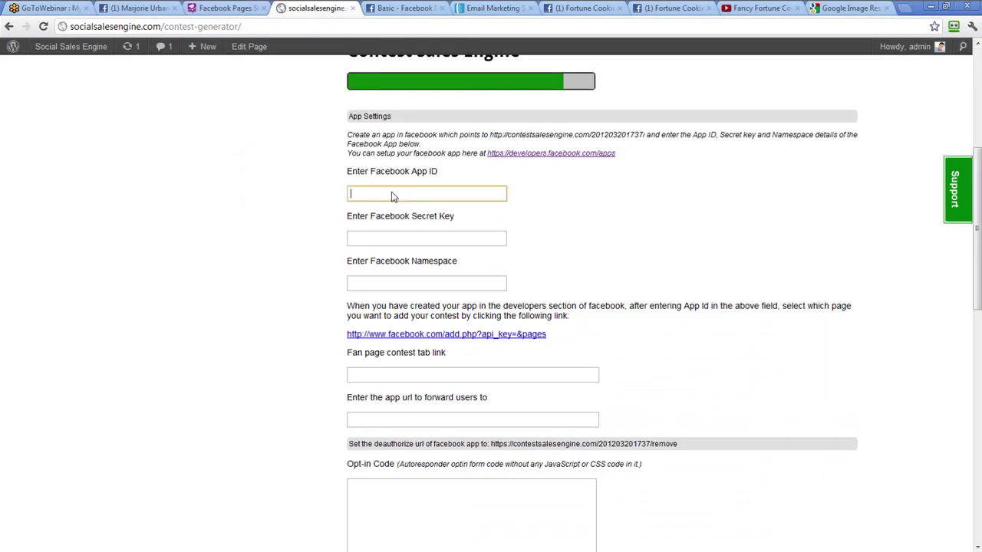
right_click(393, 193)
click(428, 259)
key(Tab)
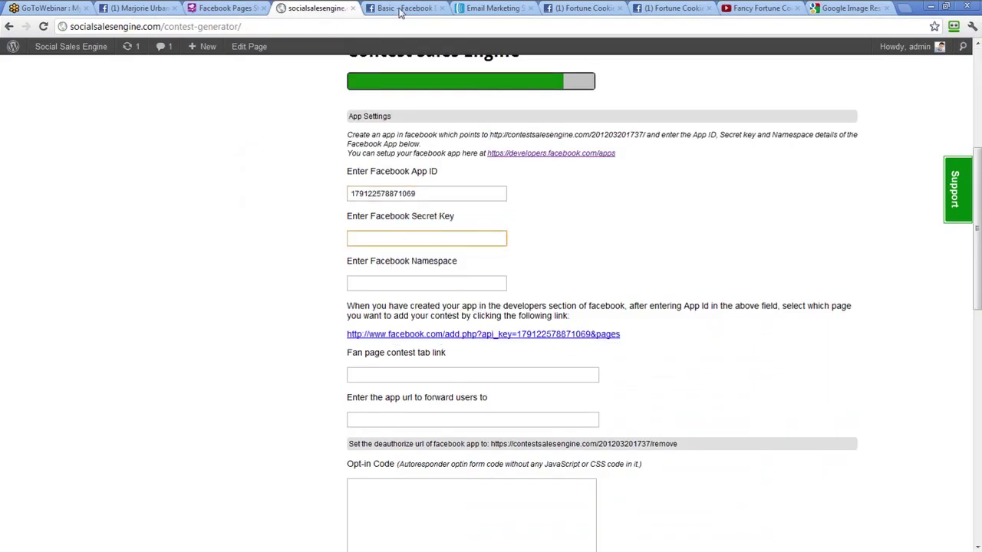
Copy the App Secret into the Secret Key field, then select the app namespace value
click(401, 9)
drag(565, 191, 447, 192)
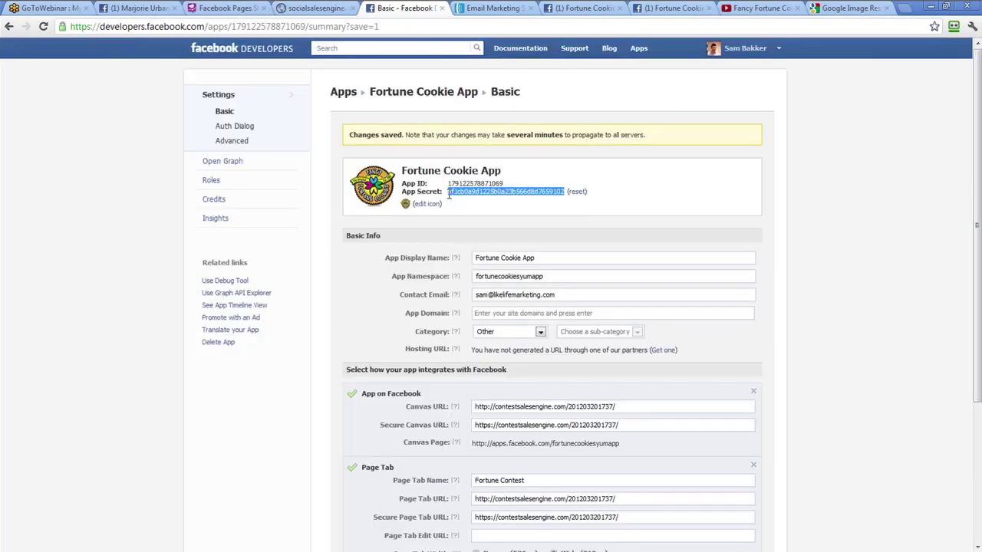
key(ctrl+c)
click(314, 9)
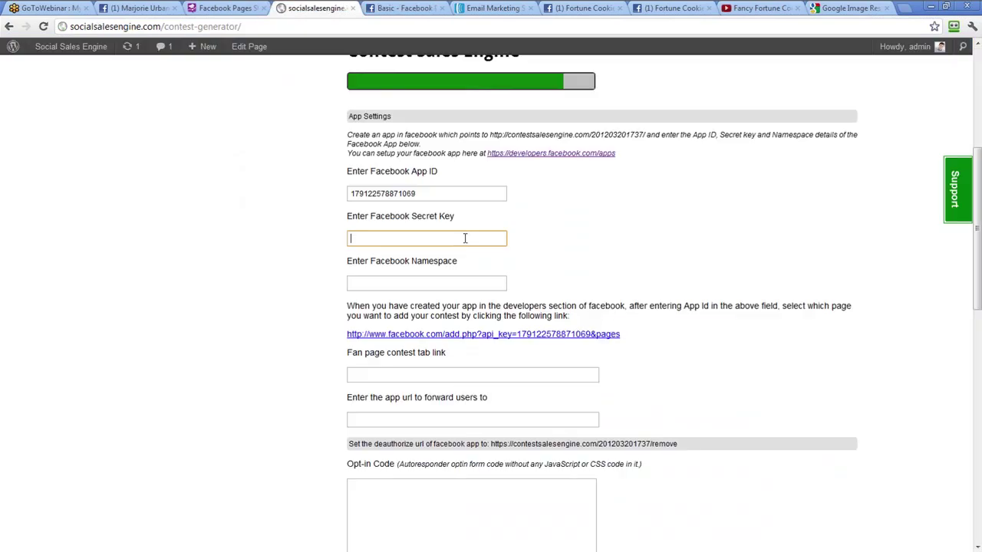
right_click(453, 238)
click(469, 297)
click(443, 284)
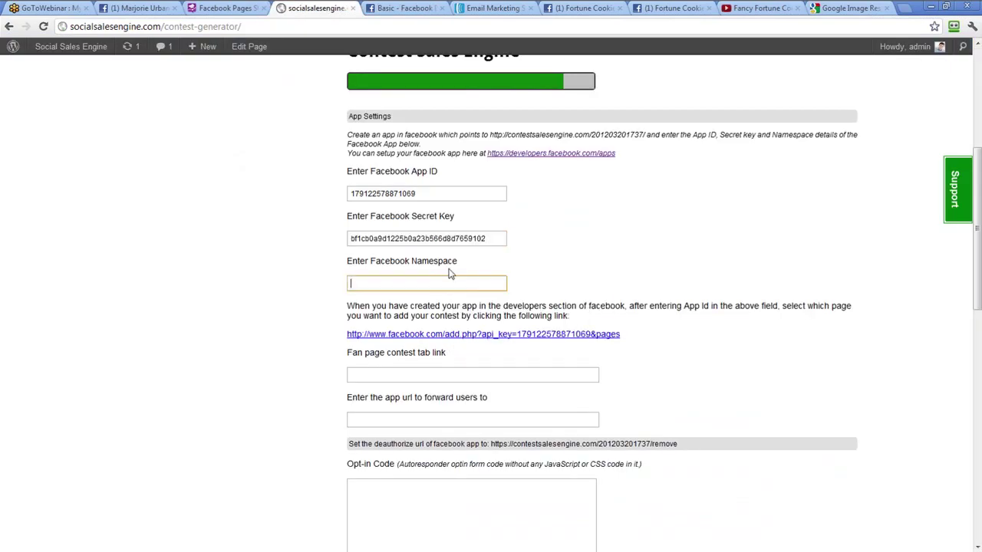
click(404, 8)
double_click(556, 277)
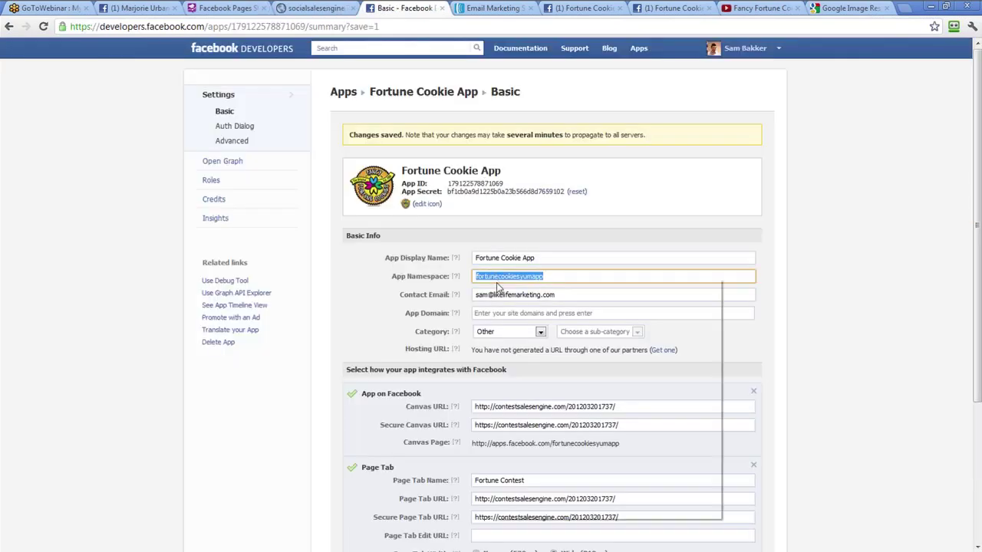
Paste fortunecookiesyumapp into the generator's Namespace field and follow the facebook.com/add.php link
right_click(497, 280)
click(521, 404)
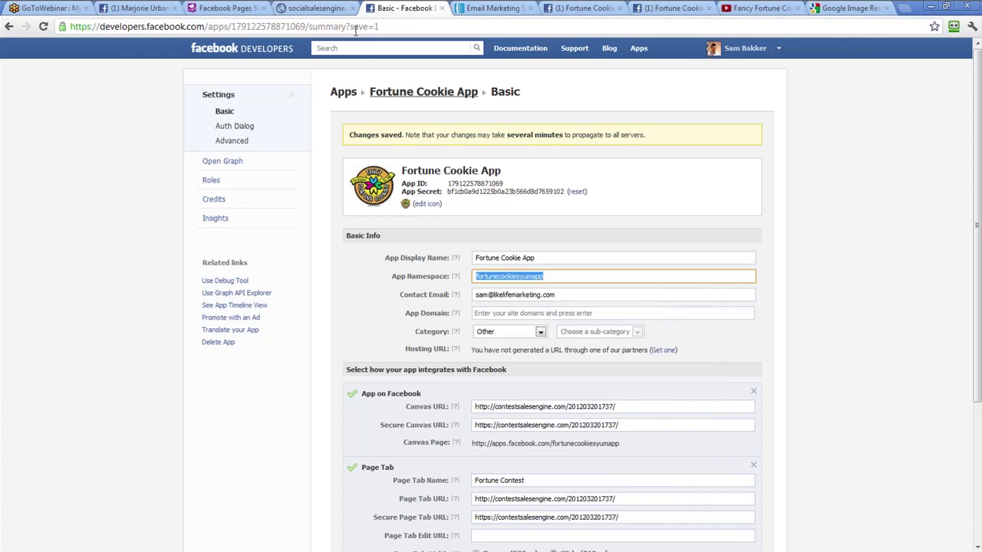
click(315, 9)
right_click(451, 290)
click(492, 360)
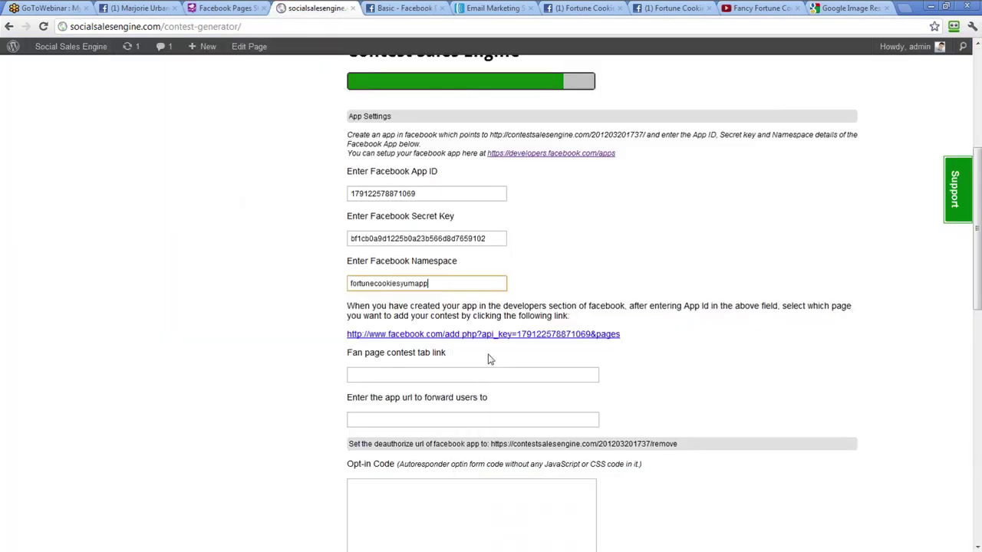
click(490, 339)
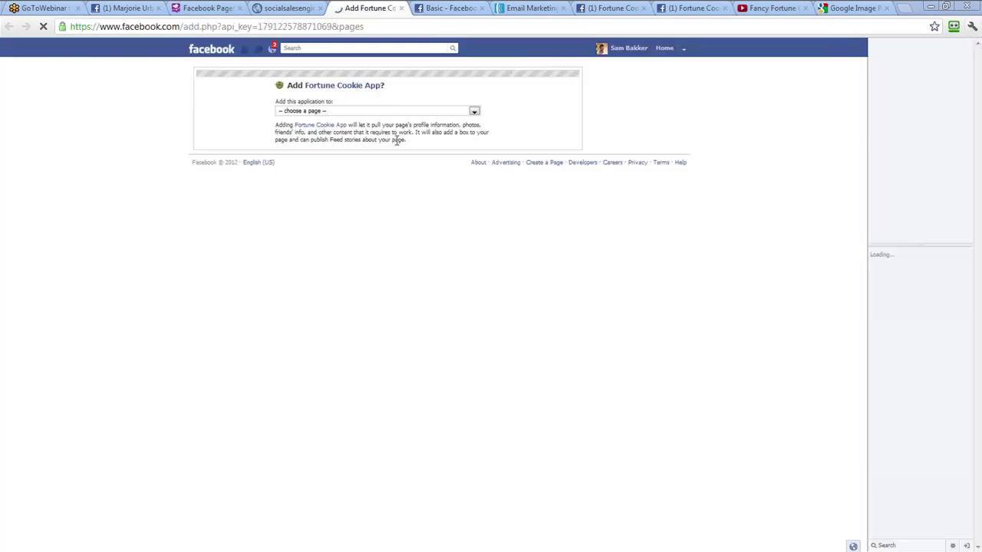
Add Fortune Cookie App to the Fortune Cookies Example page and open its Fortune Contest tab
click(375, 110)
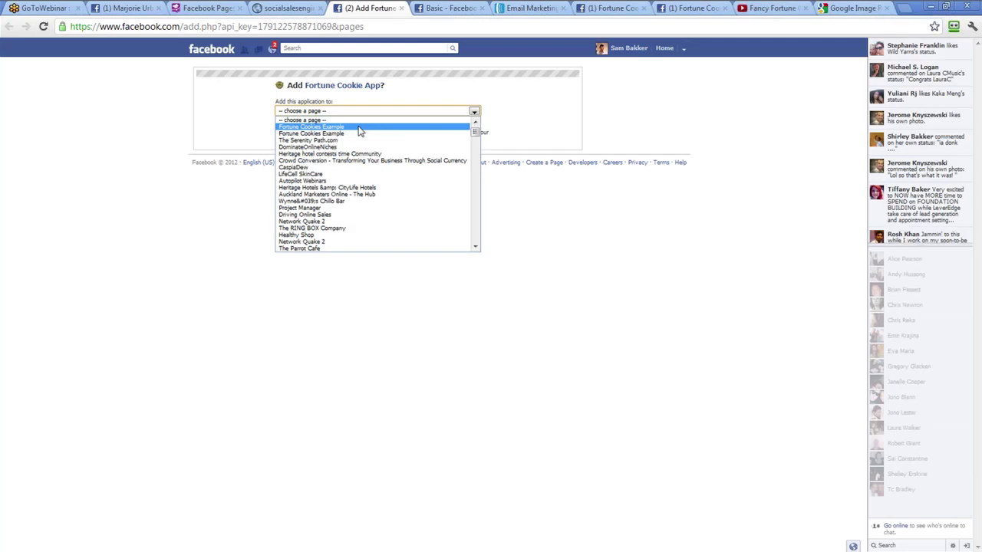
click(358, 127)
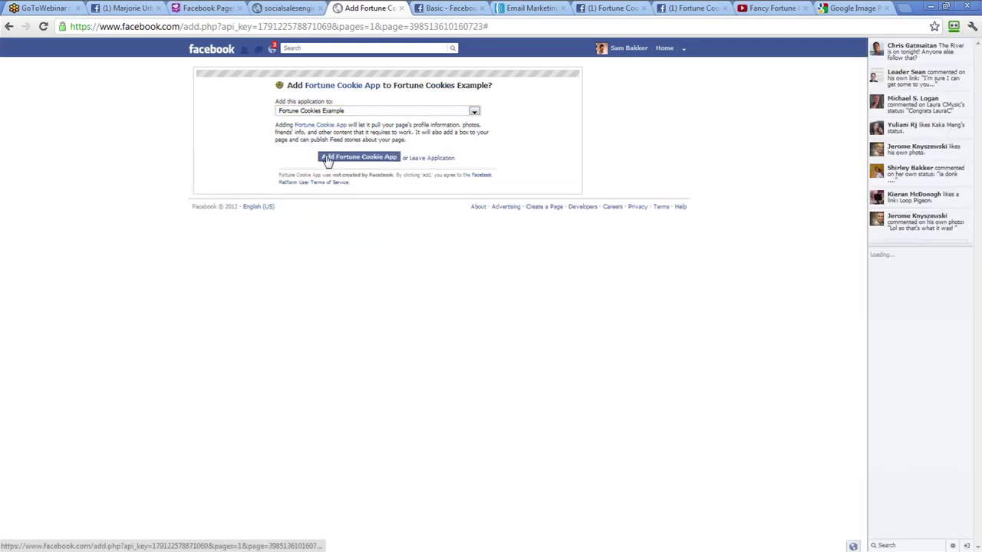
click(327, 158)
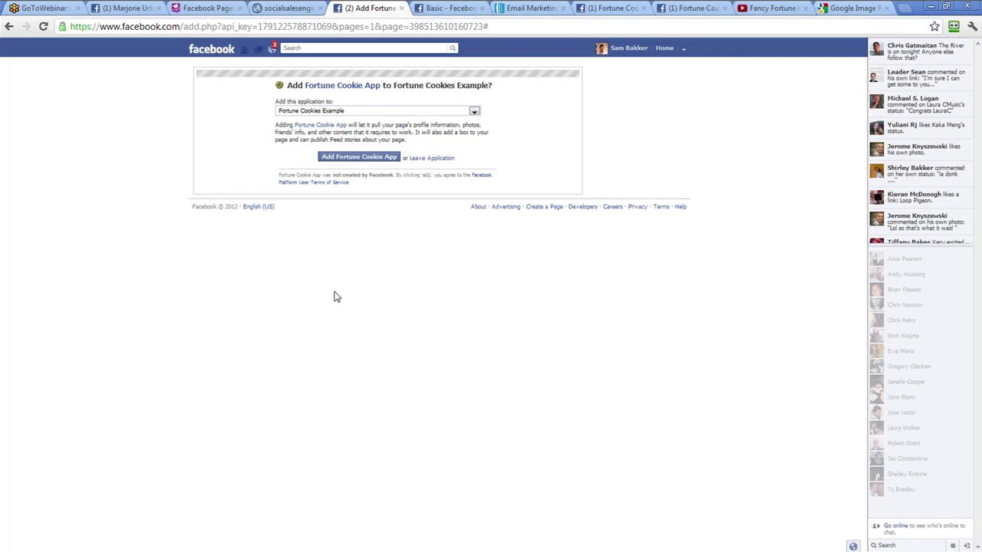
click(369, 157)
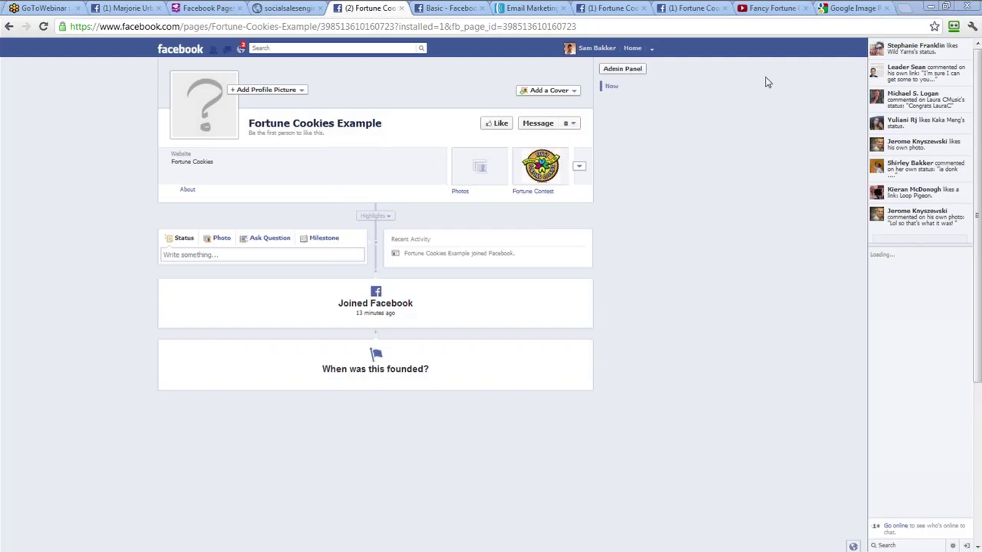
click(552, 177)
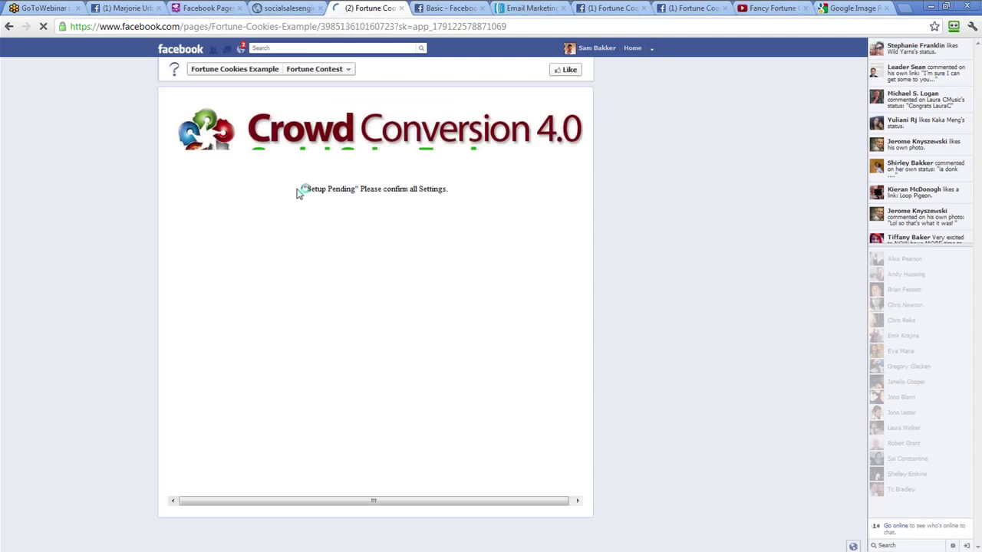
Copy the Fortune Contest tab's web address and return to the generator's fan page link field
drag(298, 192, 453, 193)
click(349, 188)
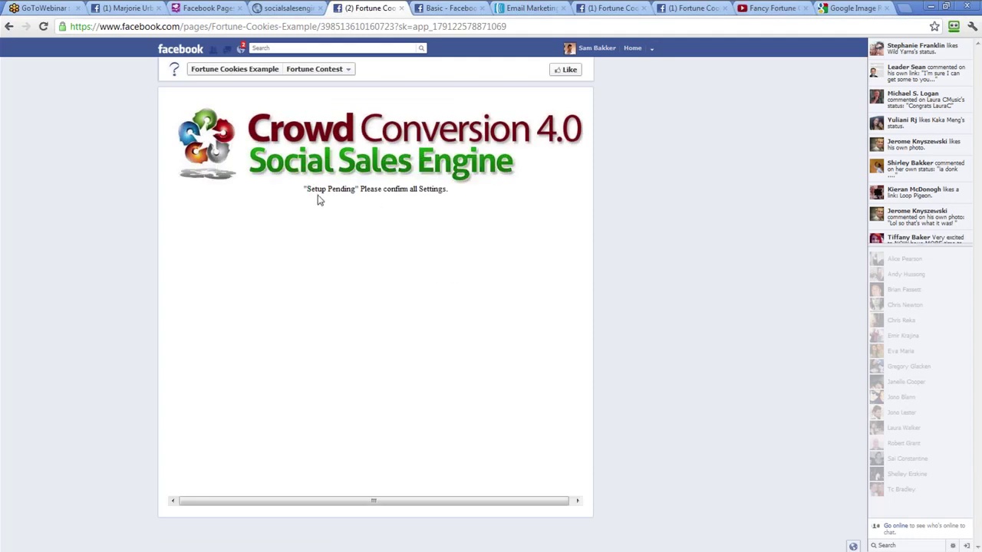
click(148, 26)
right_click(148, 27)
click(175, 61)
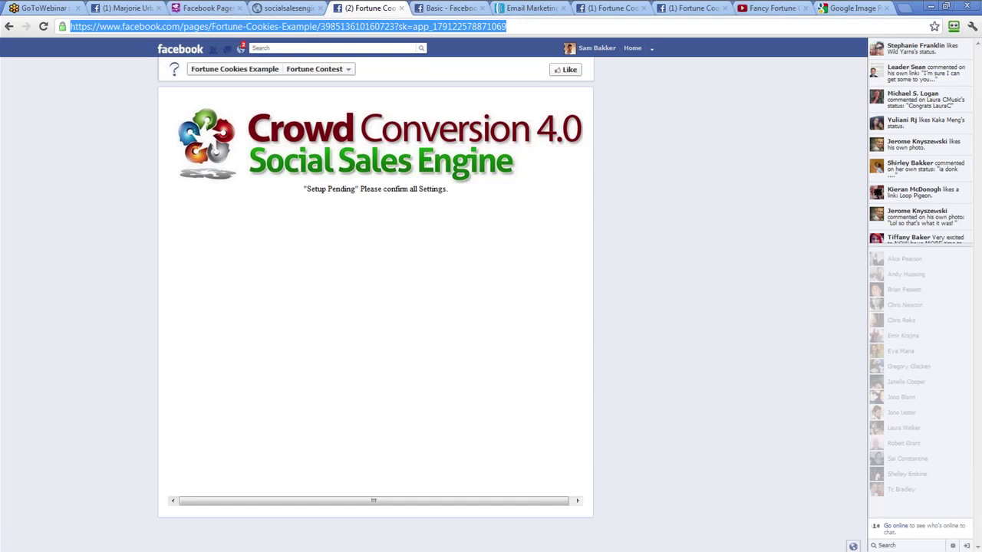
mouse_move(522, 522)
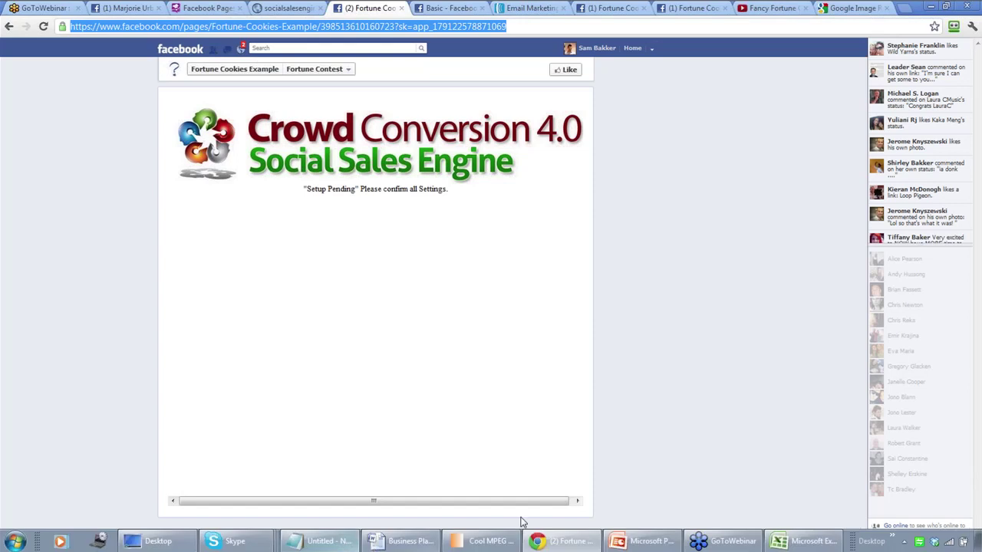
click(290, 8)
click(386, 375)
right_click(386, 376)
Paste the Fortune Contest tab address into the fan page contest tab link and forward URL fields
click(412, 441)
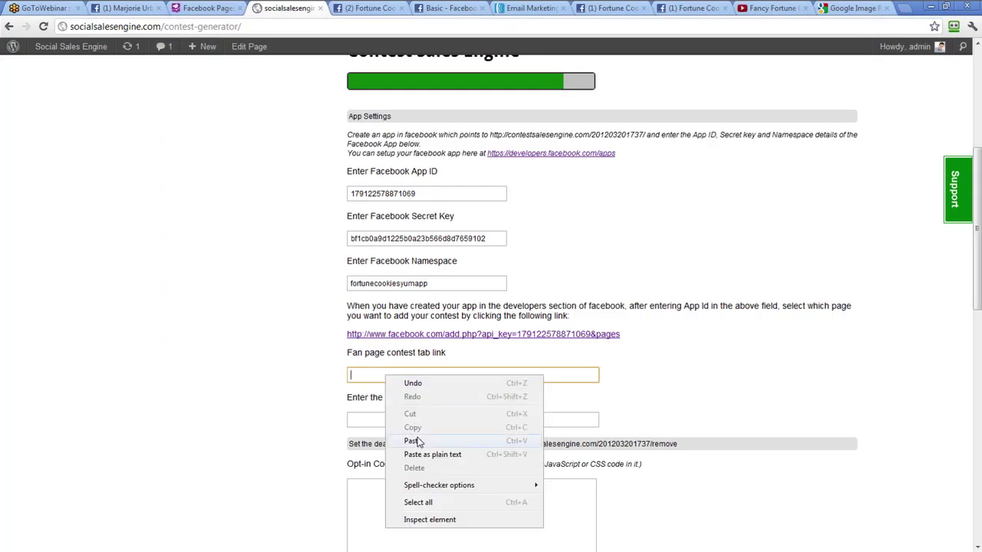
click(408, 420)
right_click(408, 418)
click(443, 330)
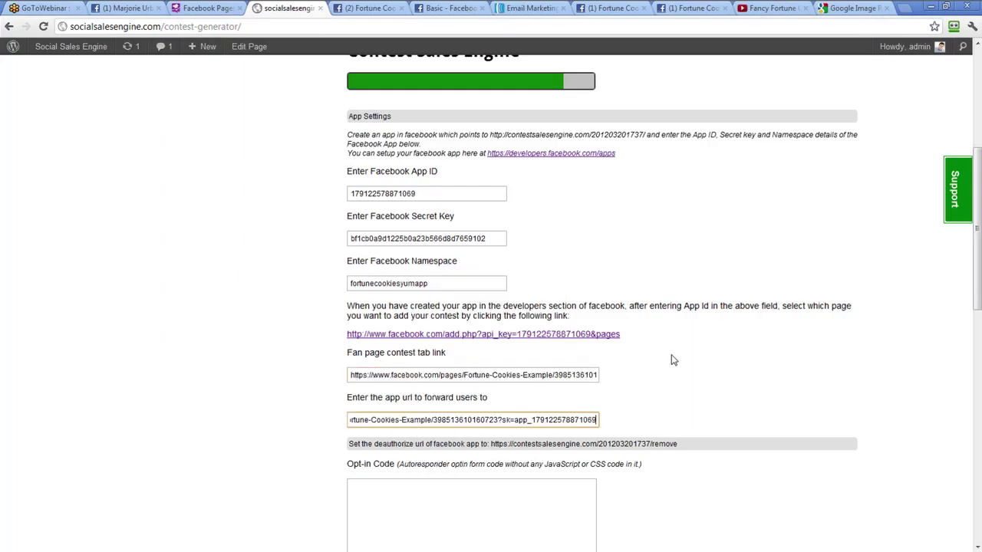
Go to the Opt-in Code field and switch to the AWeber site
scroll(674, 361, down, 3)
click(486, 365)
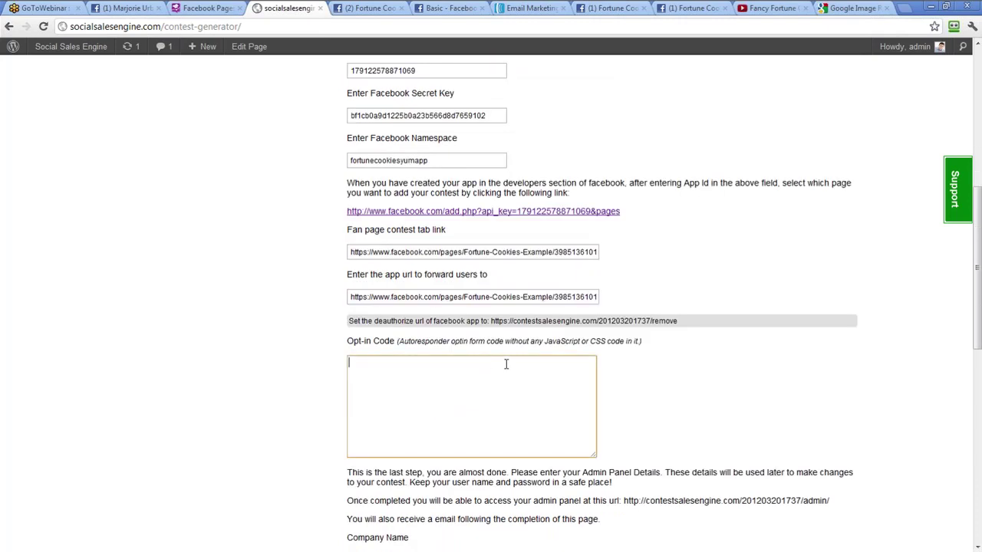
scroll(466, 363, down, 3)
scroll(465, 359, up, 1)
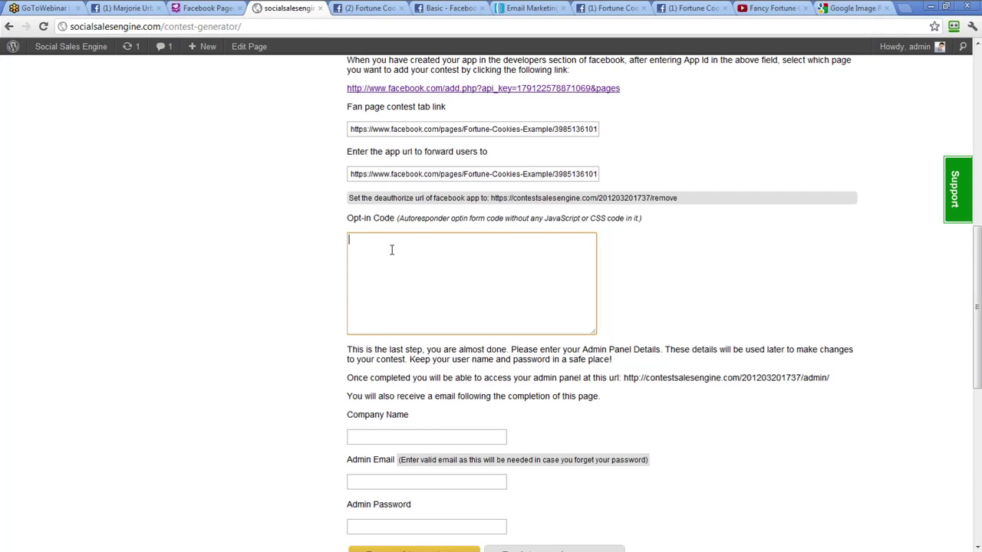
click(545, 7)
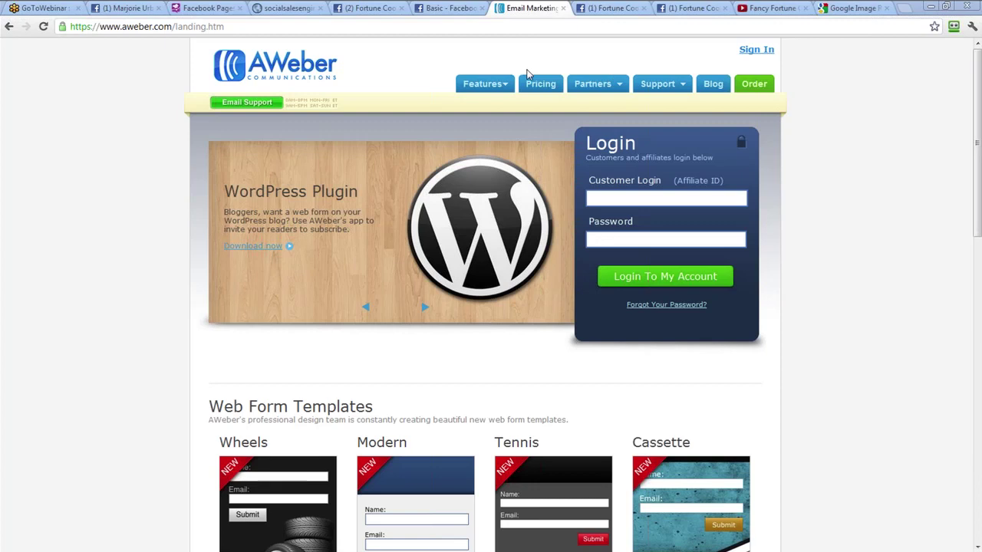
Log in to AWeber with the account username and password
click(688, 198)
text(likelife)
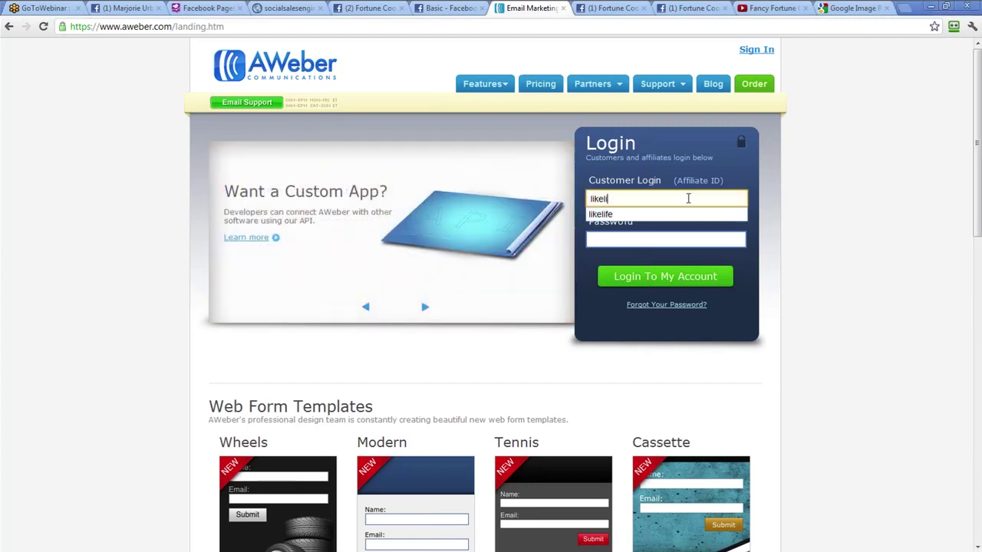
key(Tab)
text(*********)
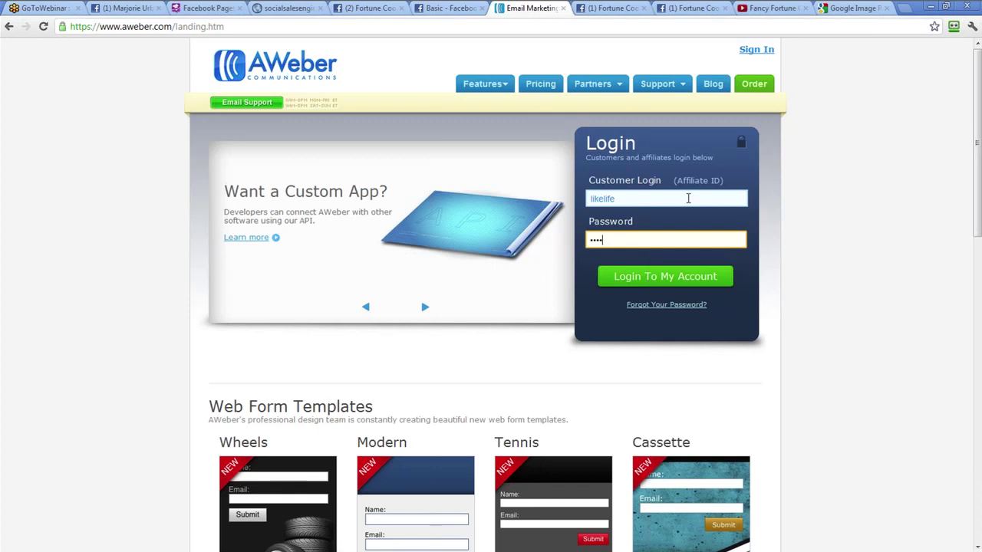
key(Return)
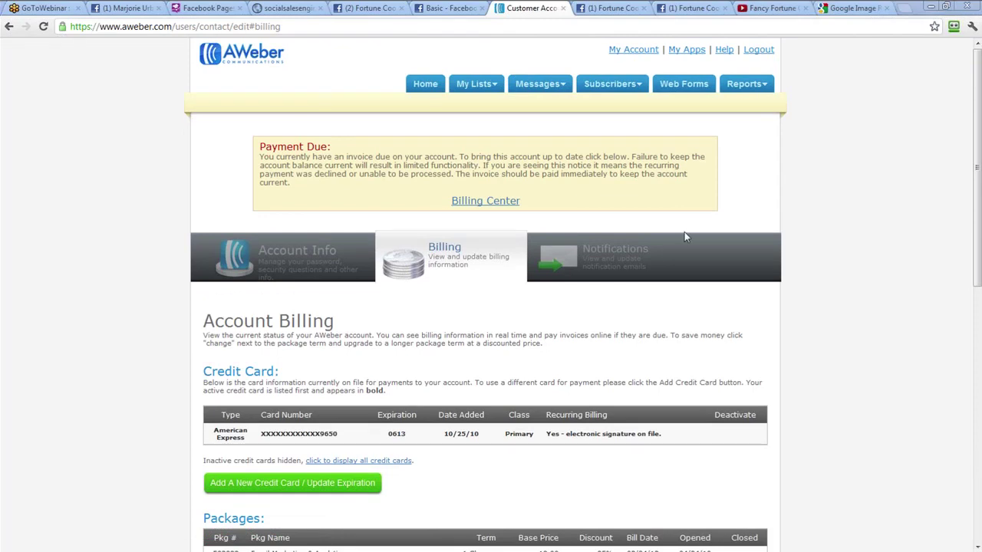
Go to AWeber's Web Forms page to see the list's existing forms
click(679, 88)
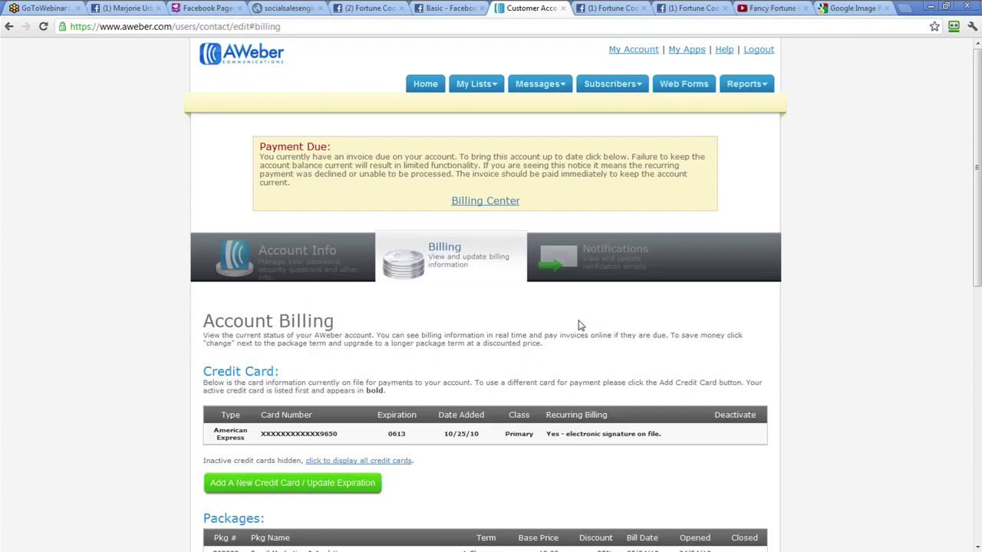
scroll(444, 414, down, 5)
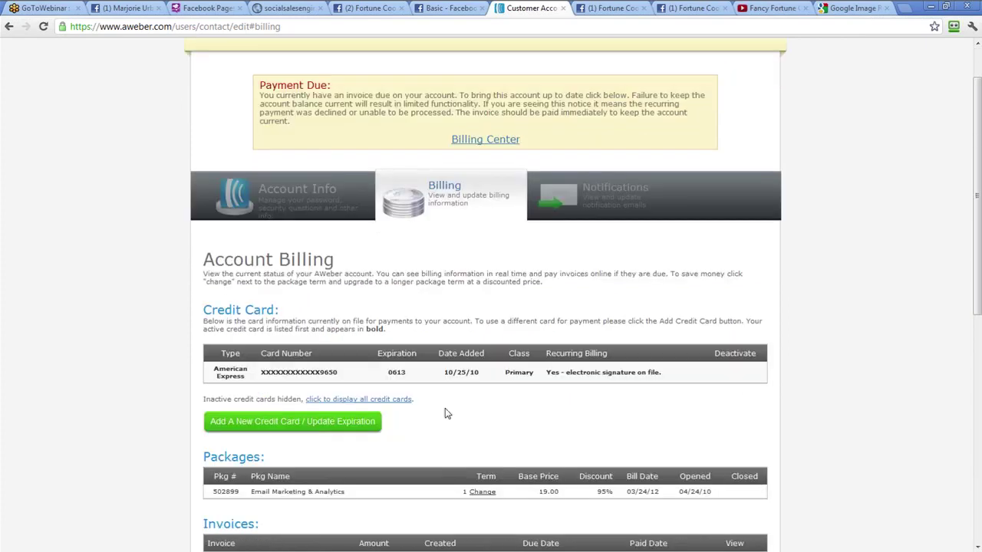
scroll(446, 411, up, 5)
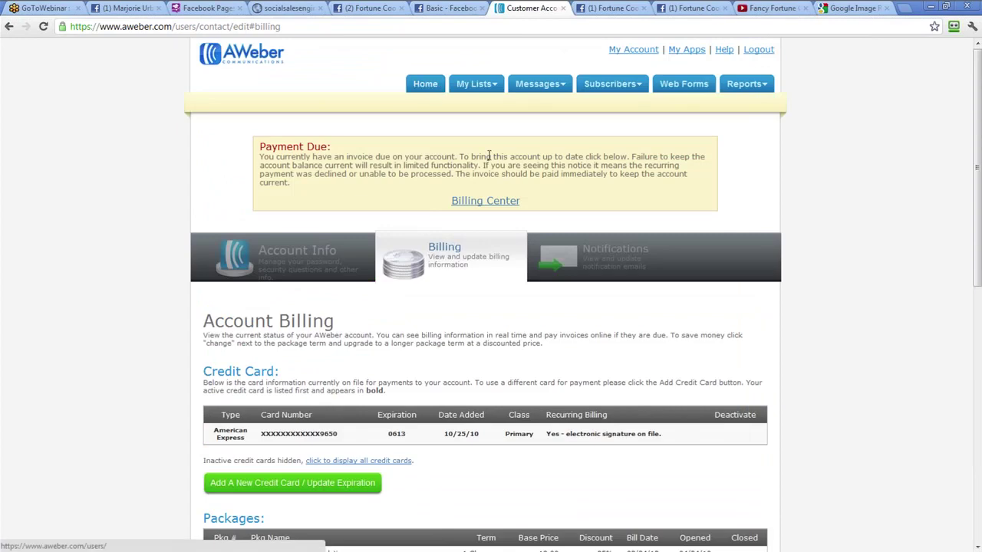
click(683, 84)
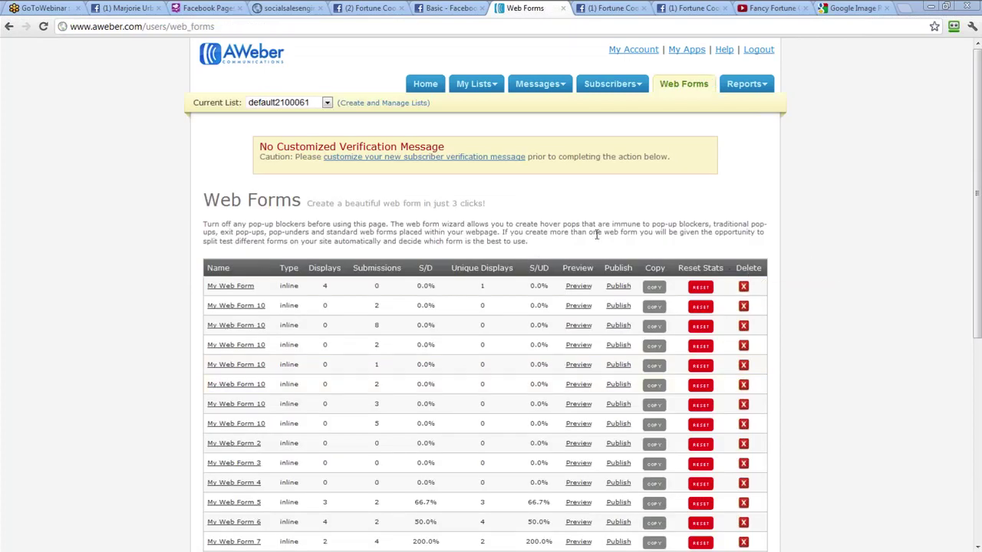
Create a new web form, save it, and choose the self-installed Raw HTML Version
click(578, 385)
scroll(404, 193, down, 3)
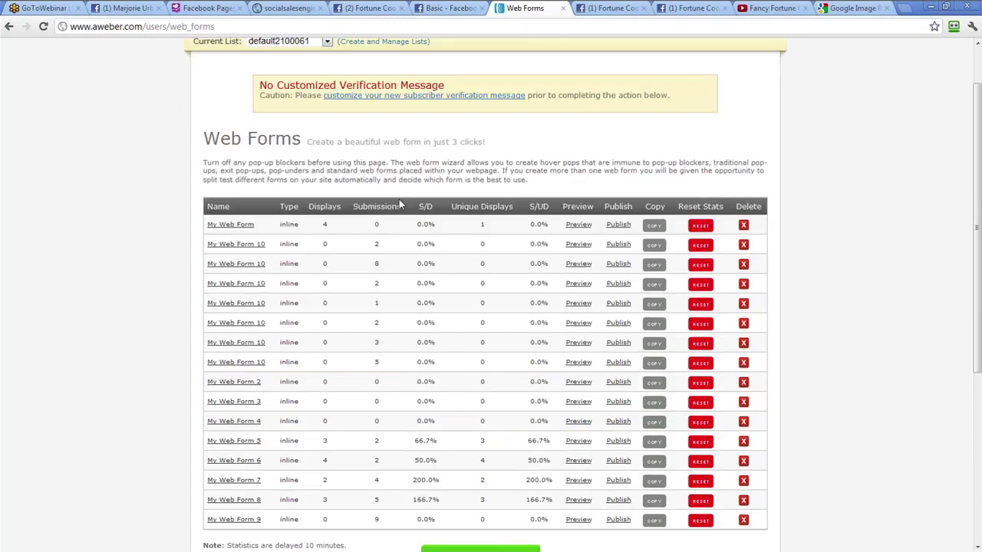
scroll(405, 287, up, 2)
click(477, 493)
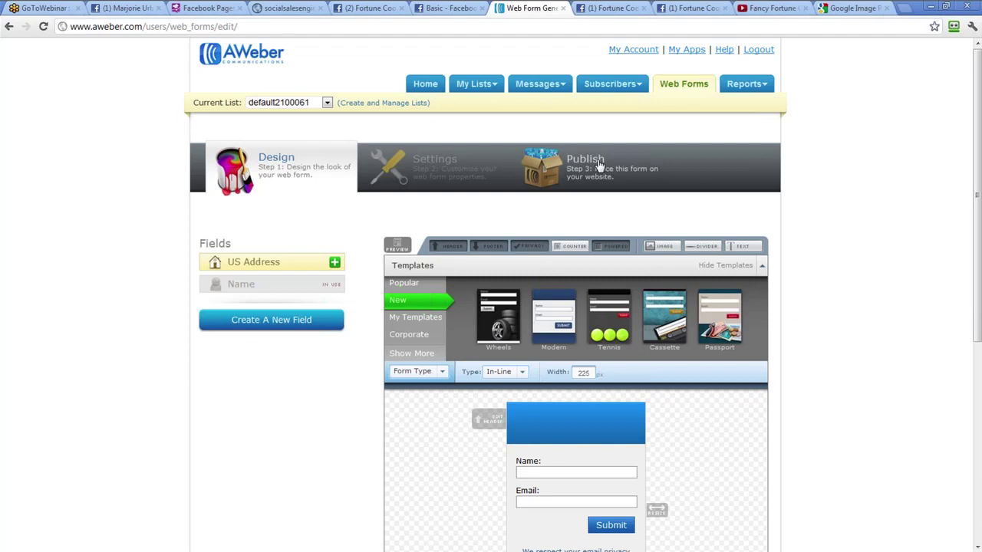
click(599, 165)
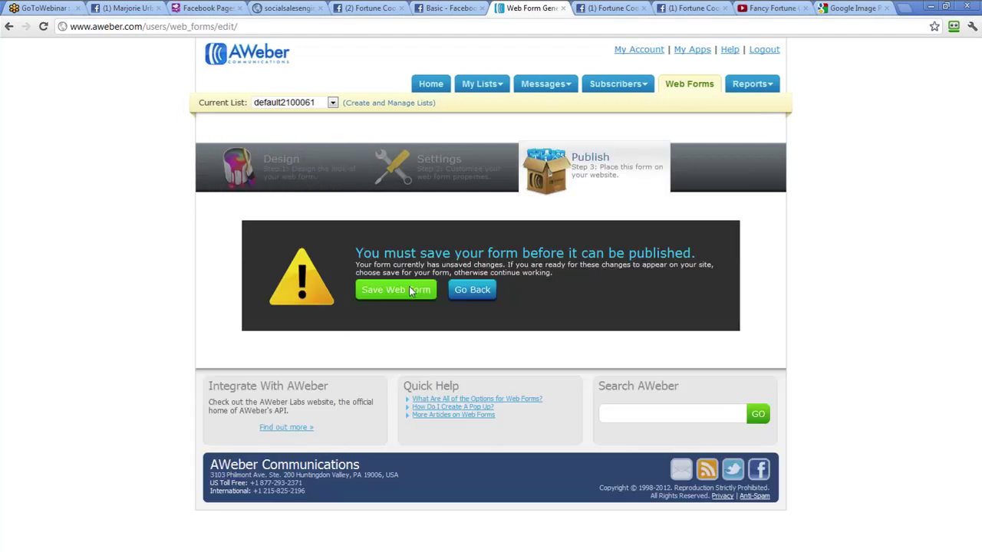
click(411, 290)
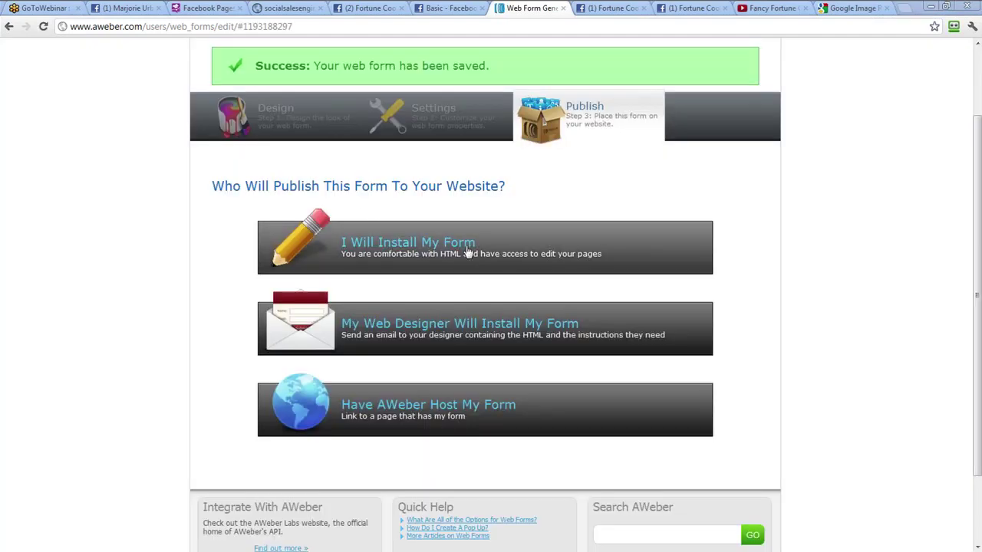
click(471, 254)
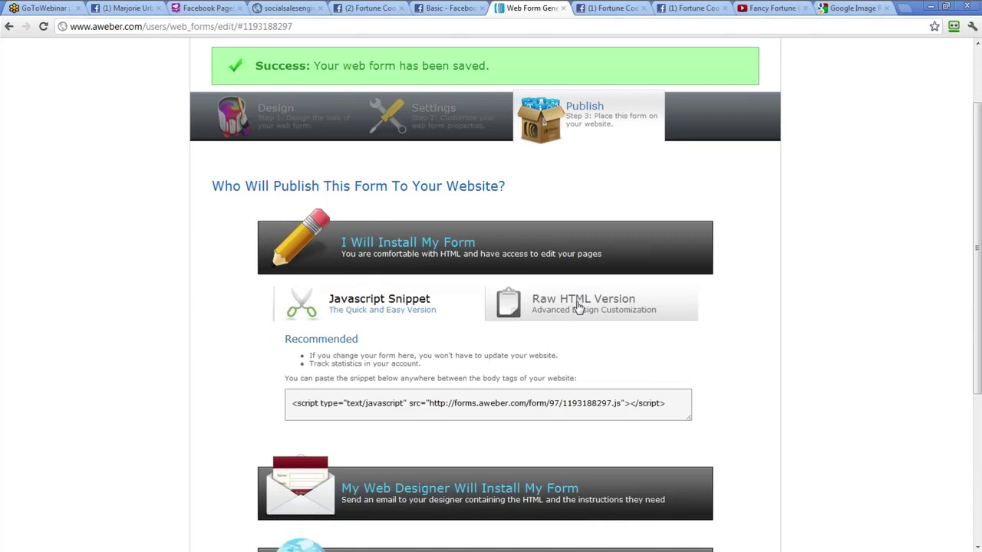
click(577, 307)
Select the entire raw HTML form code and copy it
scroll(872, 339, down, 3)
click(290, 469)
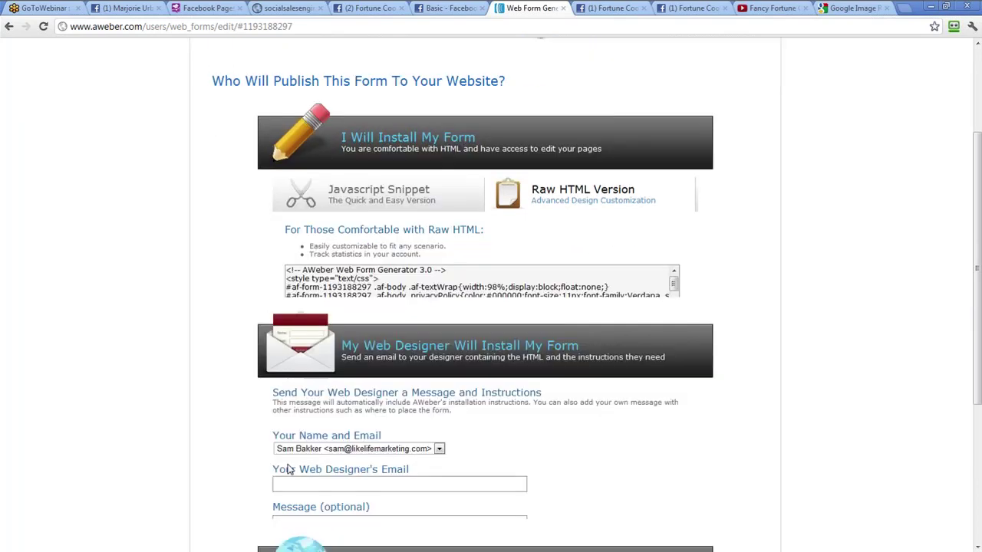
scroll(574, 458, up, 2)
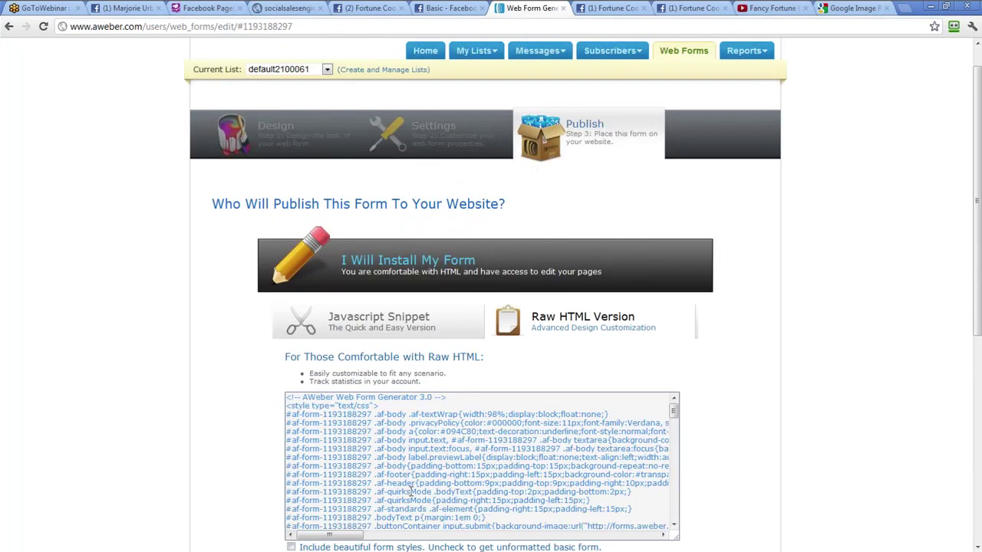
click(366, 431)
right_click(363, 431)
click(287, 398)
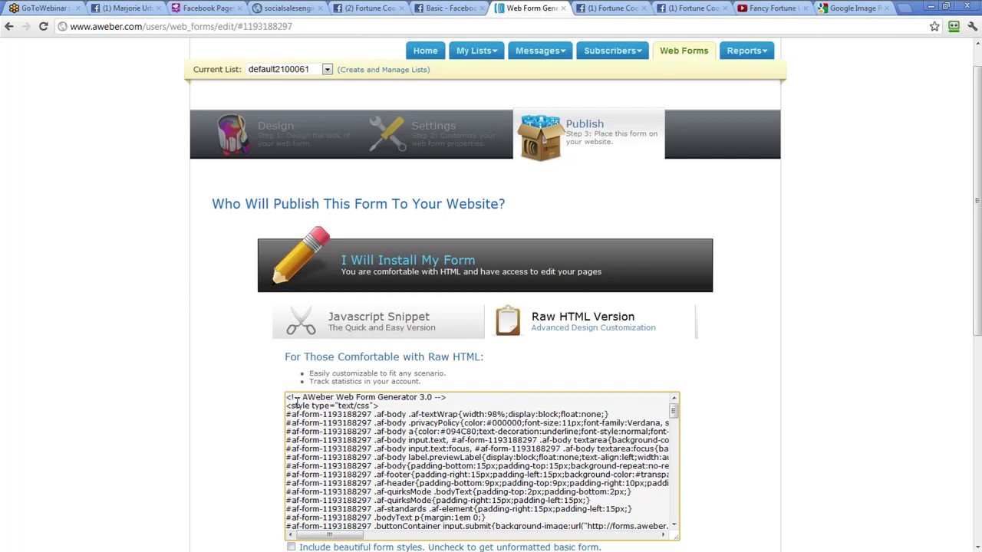
drag(286, 396, 323, 414)
drag(721, 549, 691, 549)
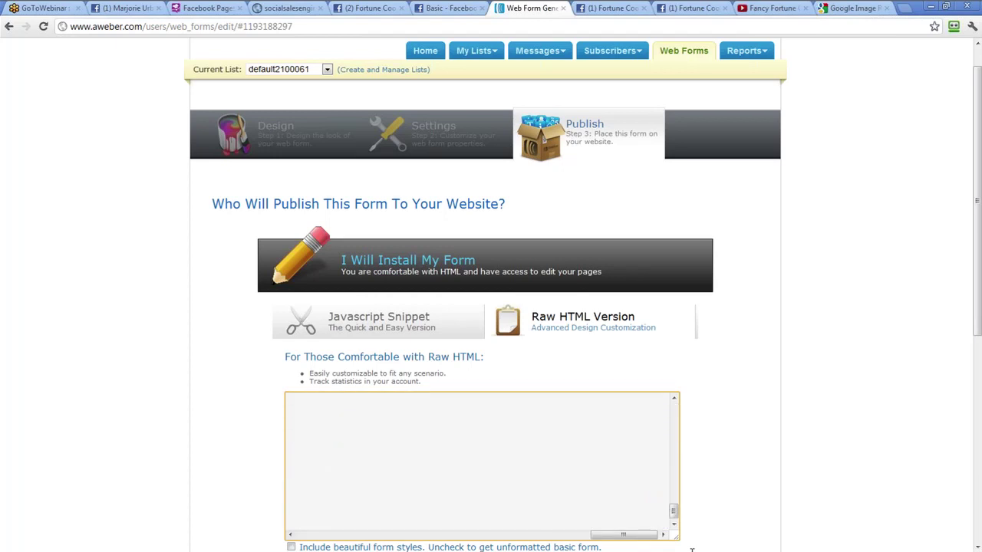
drag(623, 534, 329, 533)
right_click(351, 447)
click(376, 337)
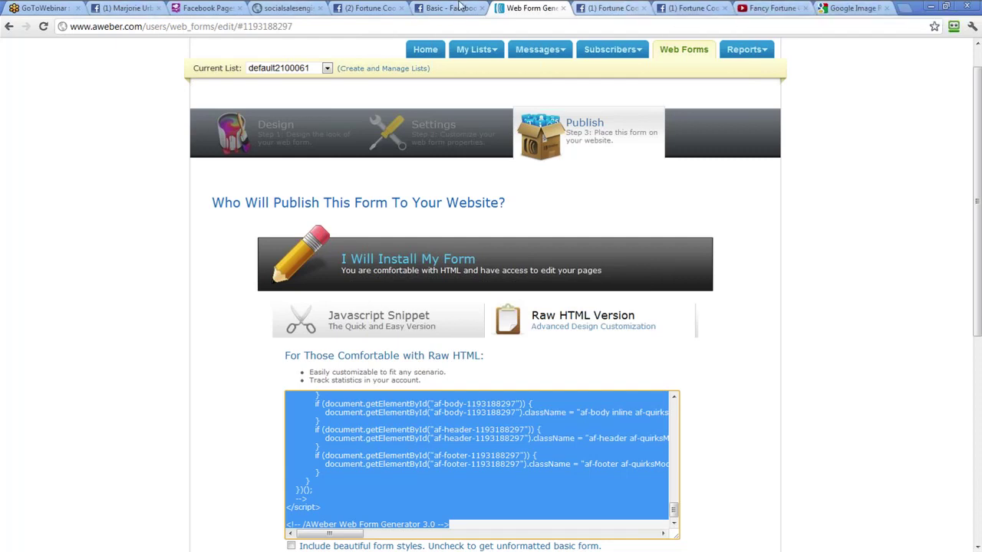
Paste the AWeber form code into the contest generator's Opt-in Code box
click(310, 8)
right_click(453, 282)
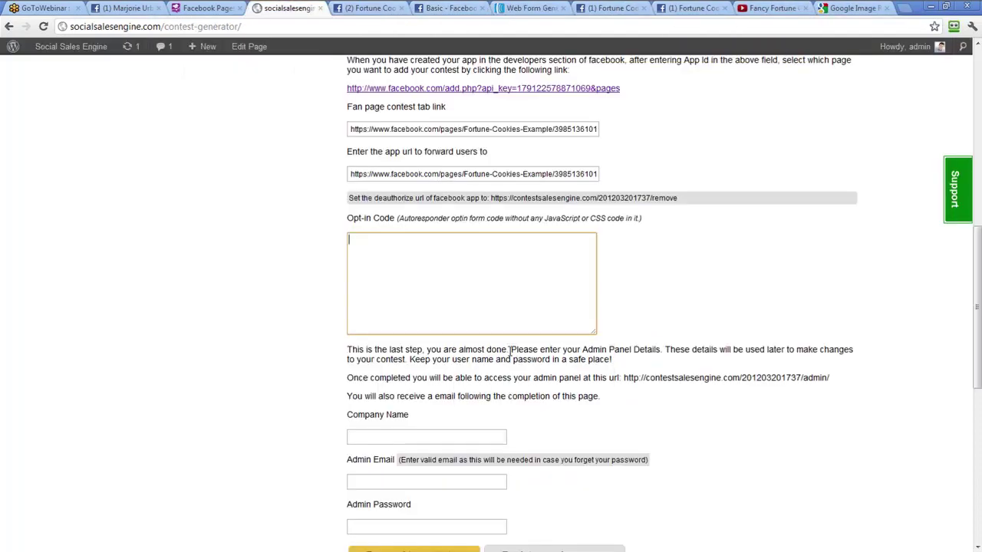
click(526, 382)
Fill in Company Name as Crowd Conversion, plus the admin email and password
click(485, 436)
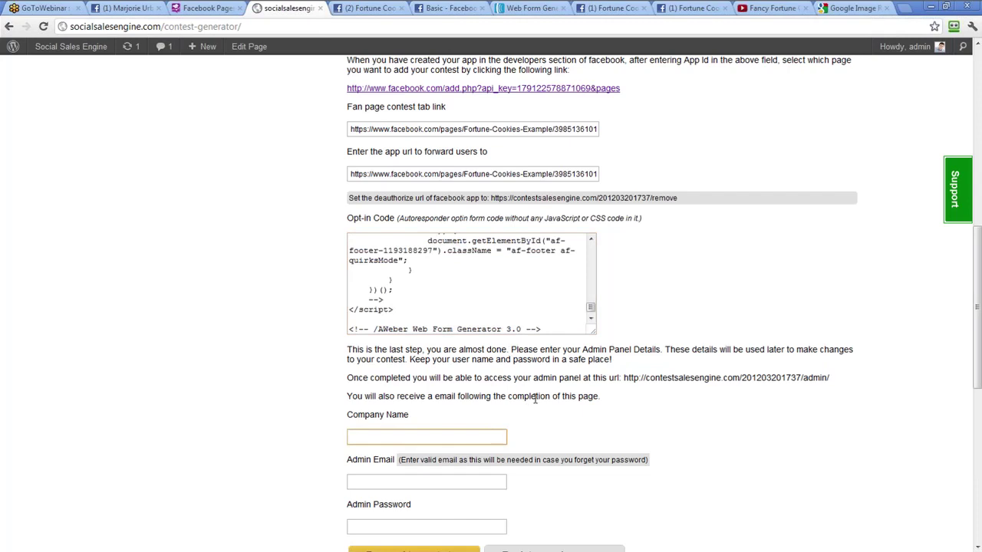
text(Crwowd Conversion)
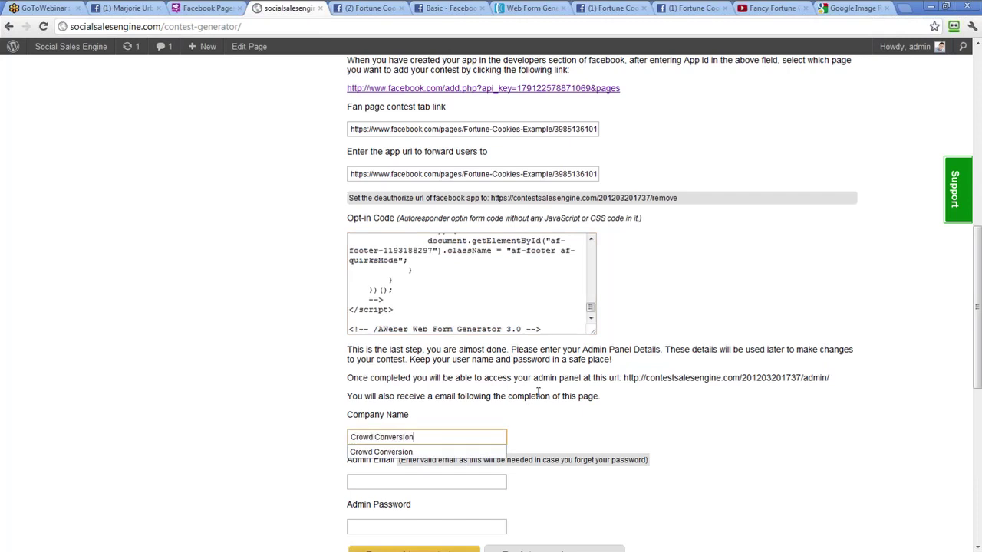
key(Tab)
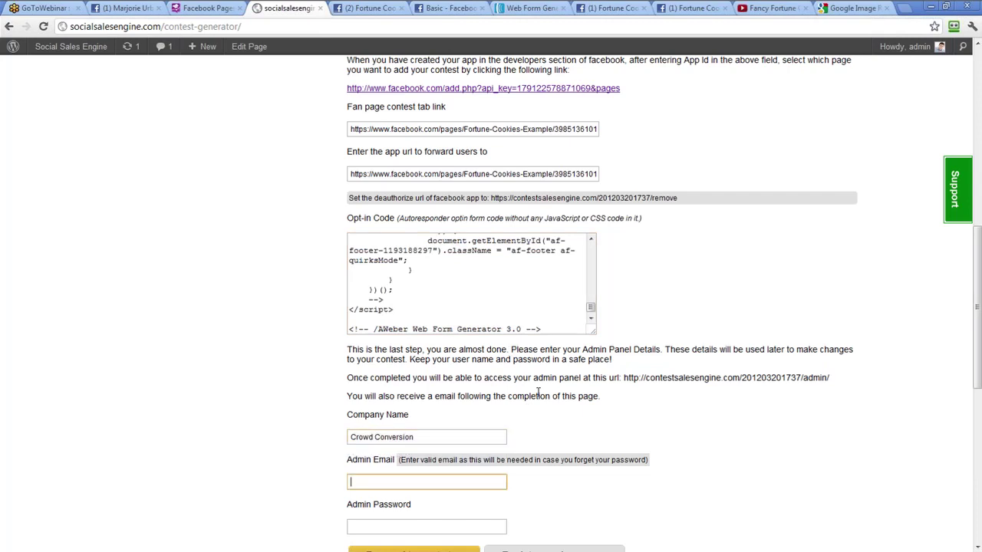
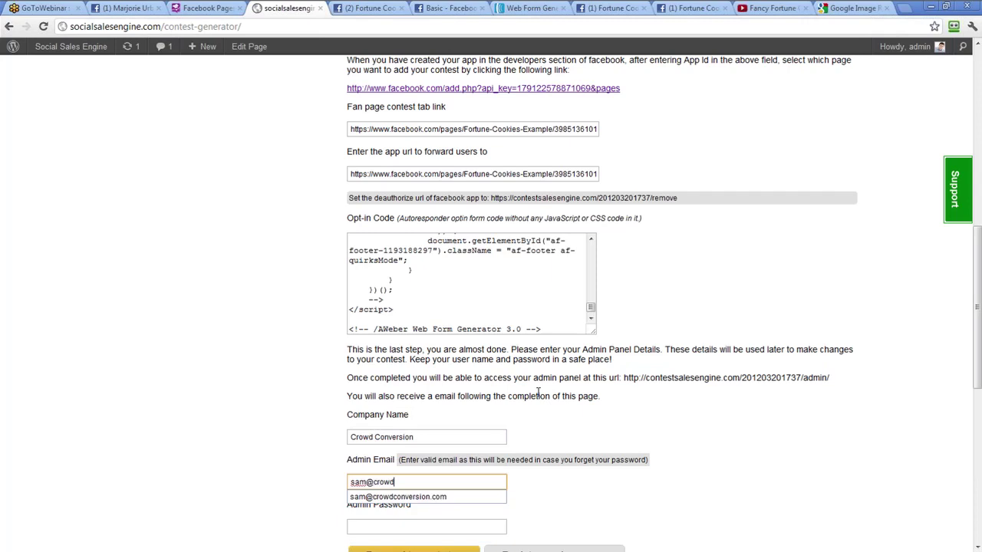
key(Tab)
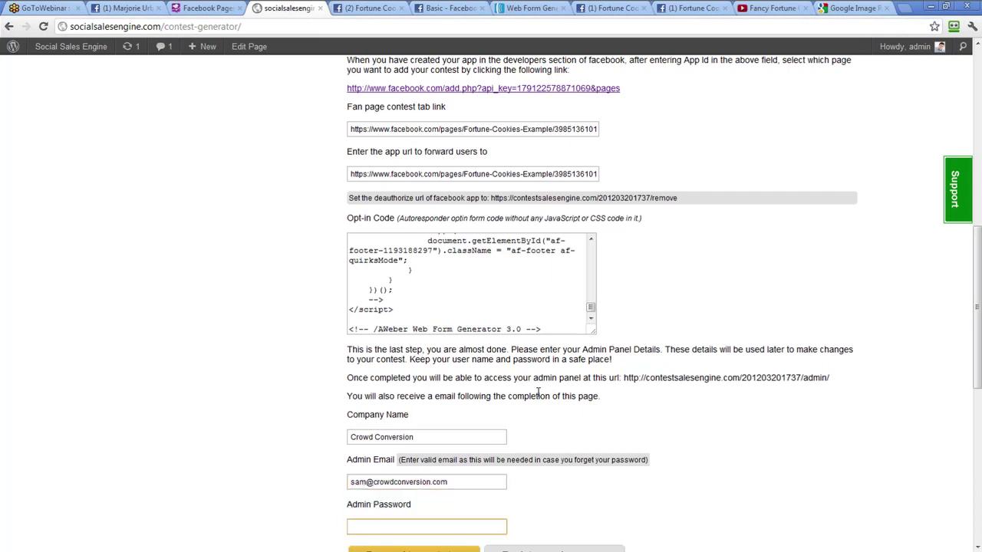
text(admin)
Submit the details to generate the contest app, then reload the Facebook contest tab
scroll(429, 451, down, 2)
click(426, 437)
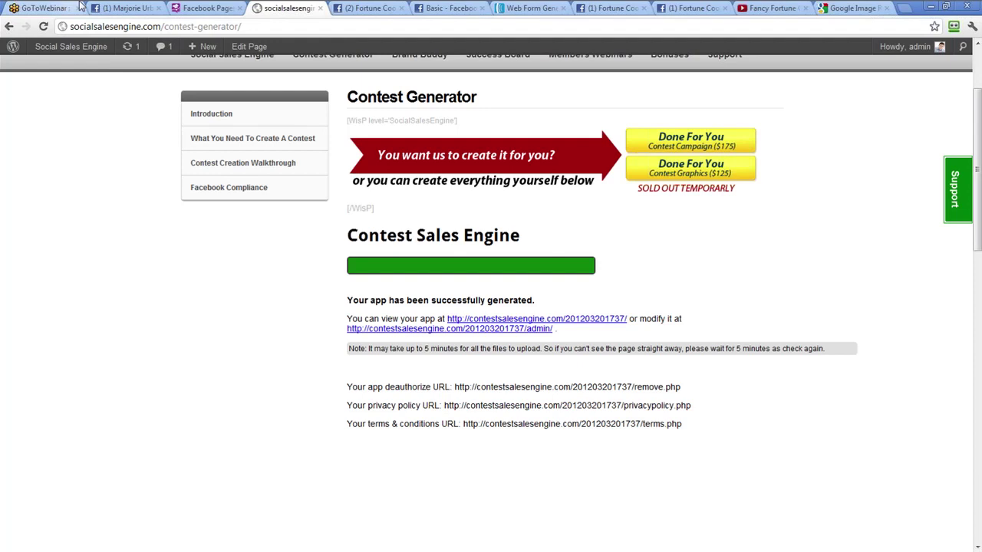
click(373, 6)
key(Return)
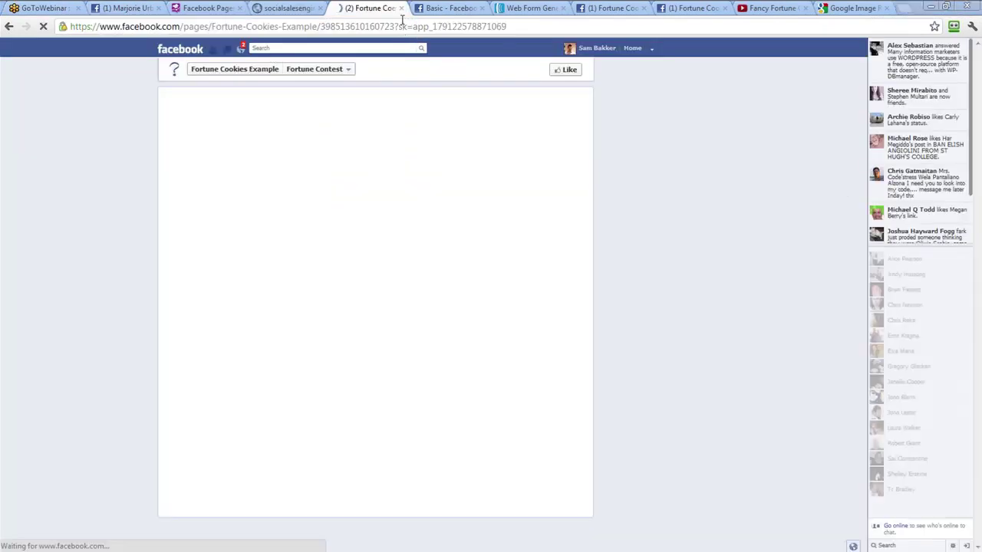
Copy the Fortune Contest tab's page address and begin a contest entry
right_click(386, 26)
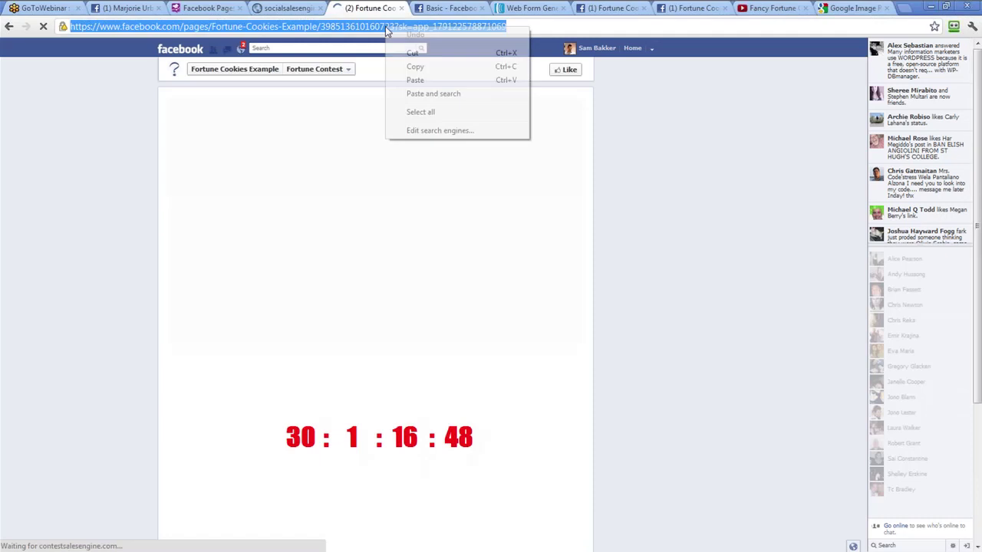
click(413, 68)
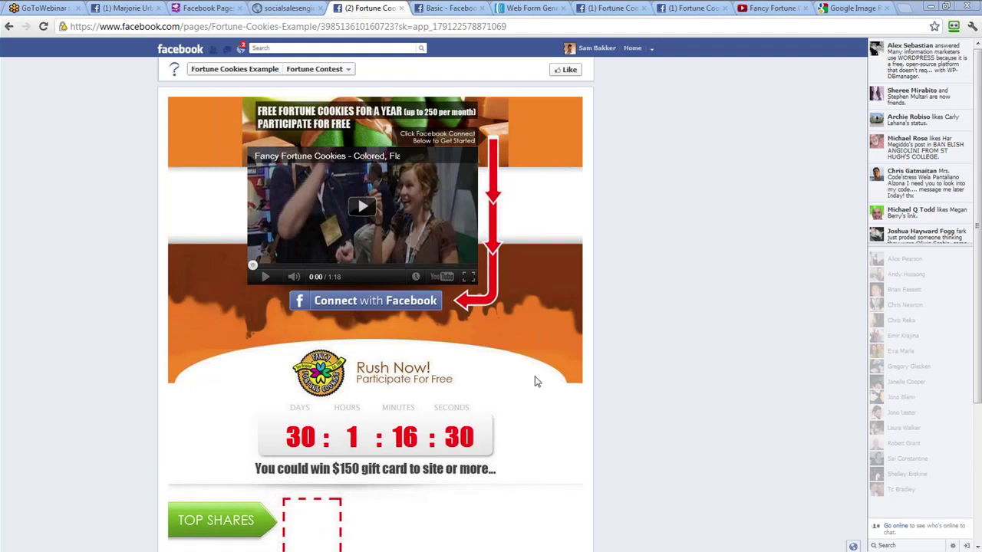
click(364, 305)
Accept the terms, opt to share, and enter the entrant's name and email
click(303, 333)
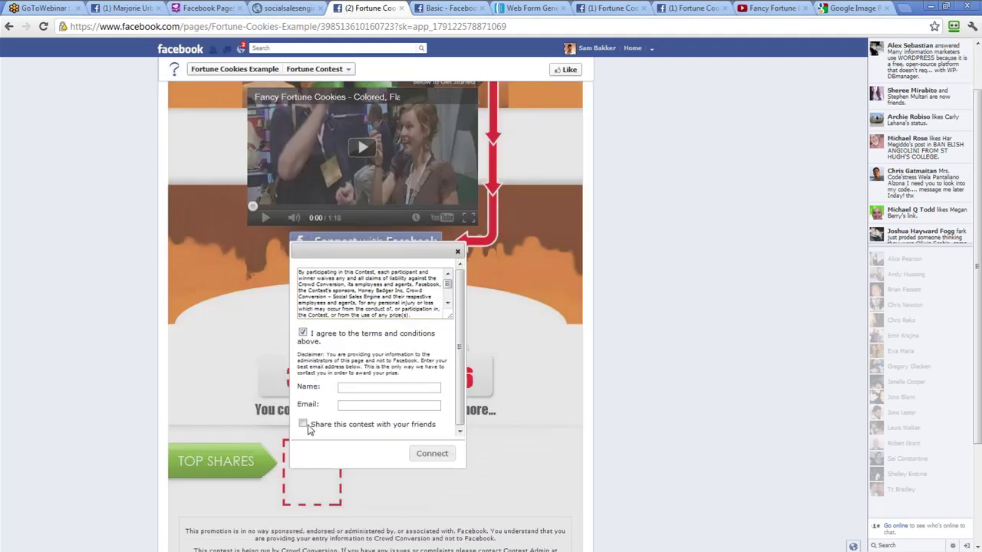
click(303, 423)
click(352, 388)
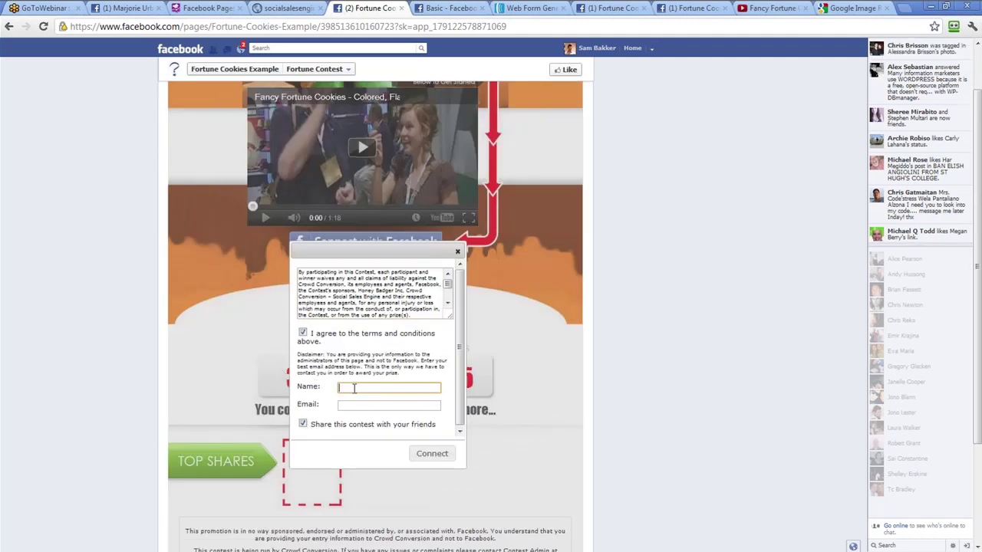
text(Sam)
key(Tab)
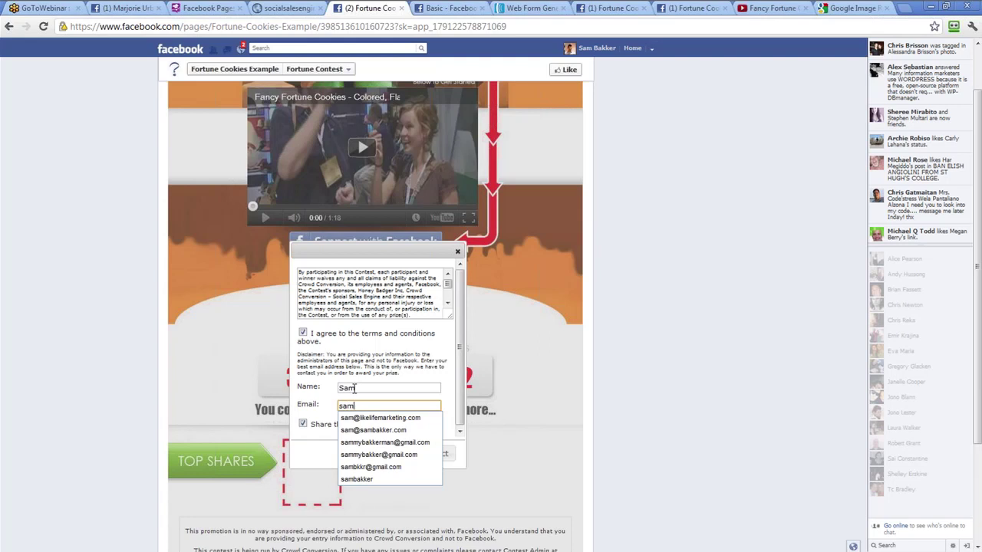
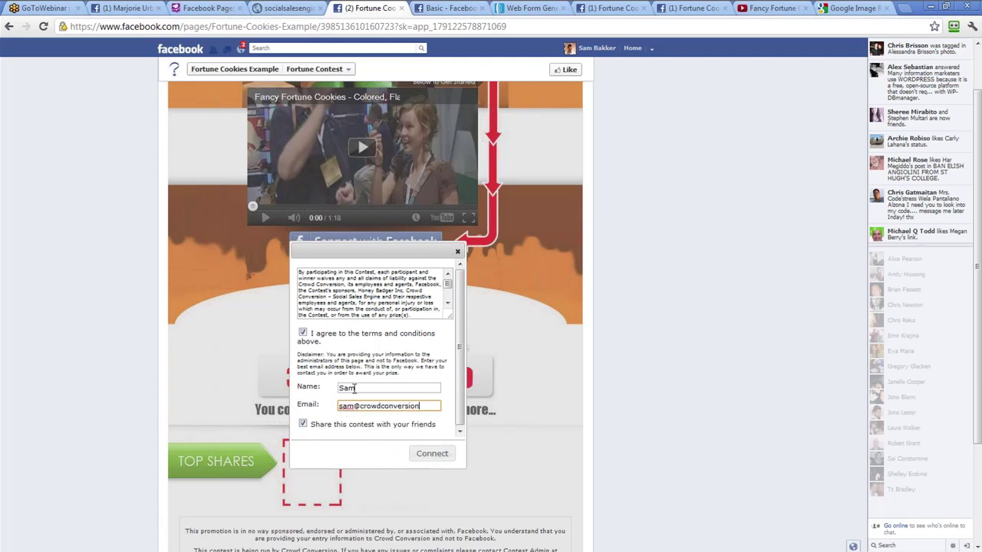